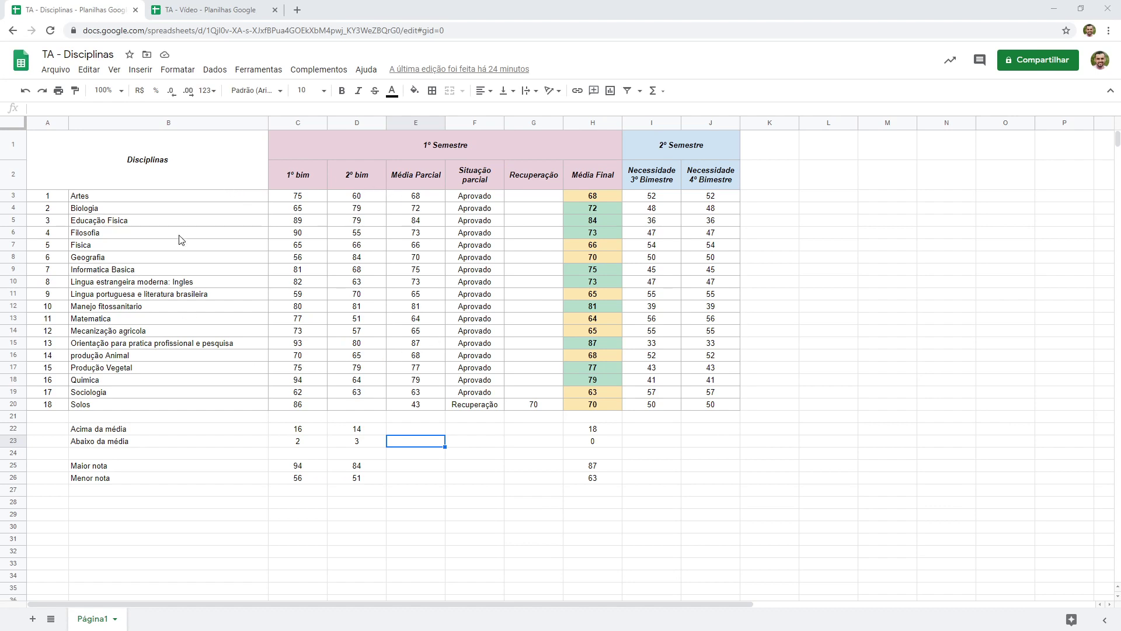
- Examine the numbered discipline list and the 1º Semestre columns, from the bimester grades through Média Final
left_click_drag(60, 195, 156, 409)
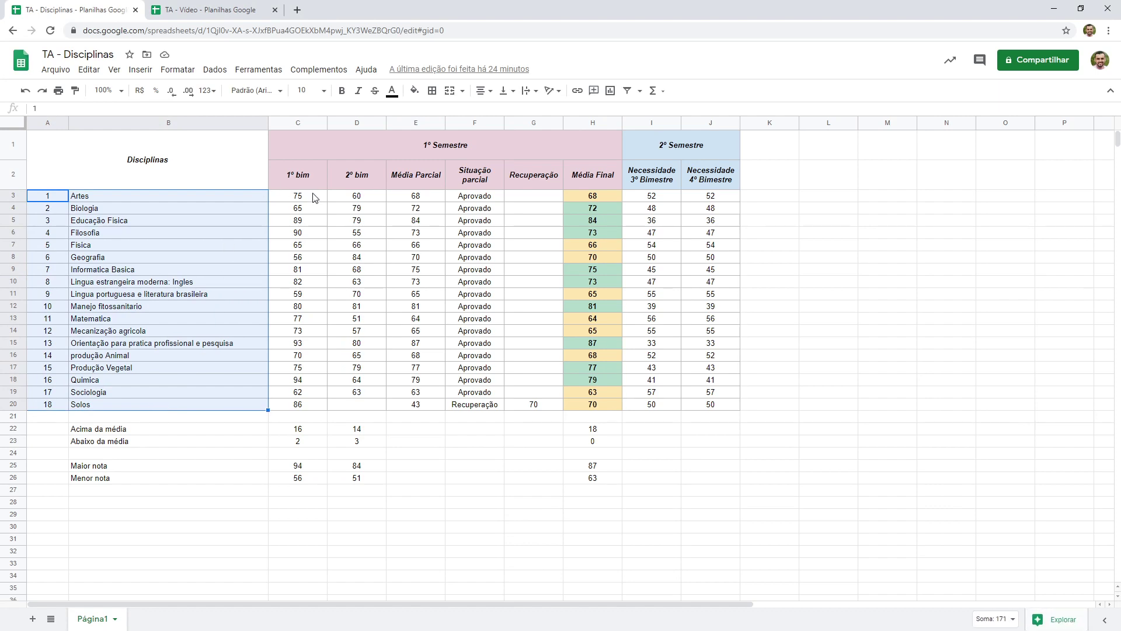
left_click(322, 160)
left_click_drag(299, 179, 372, 407)
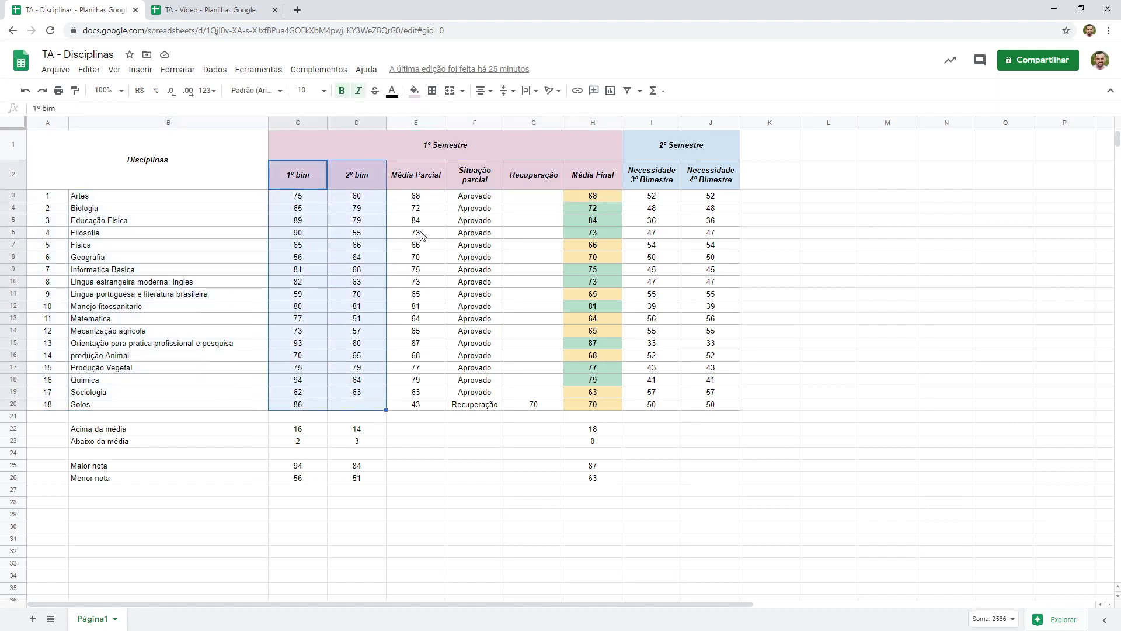
left_click(394, 198)
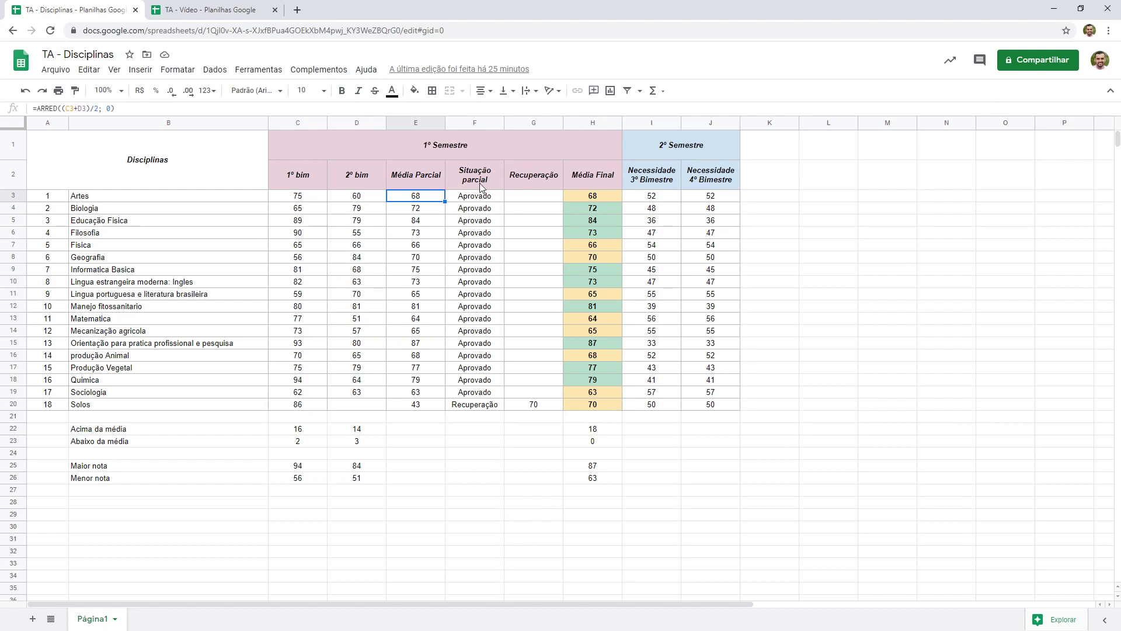
left_click_drag(467, 179, 492, 407)
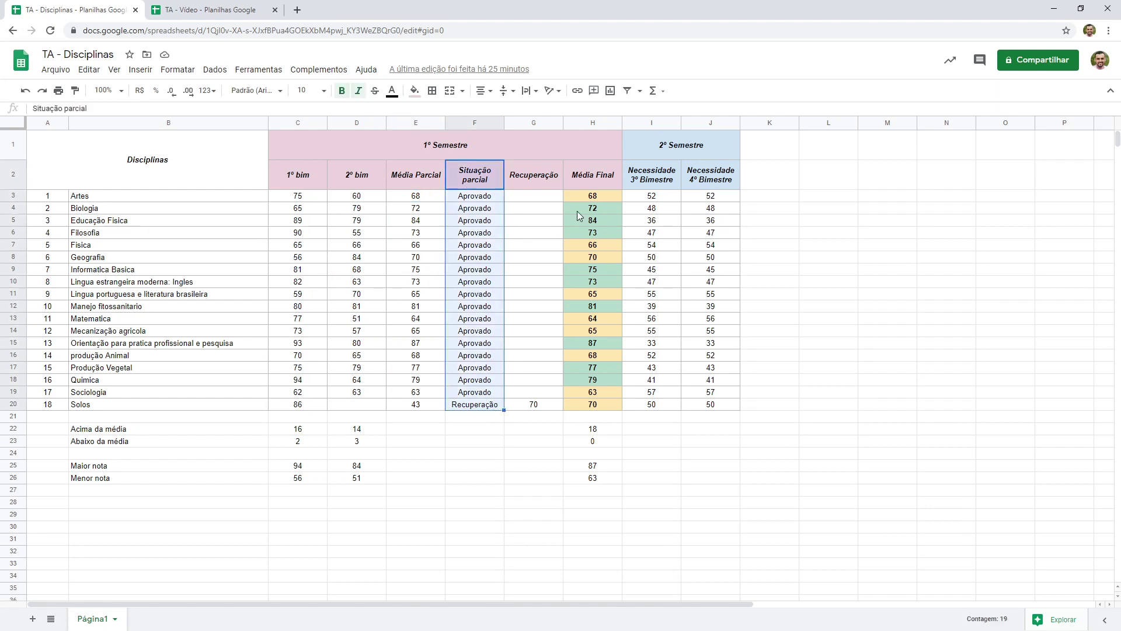
left_click_drag(547, 183, 536, 408)
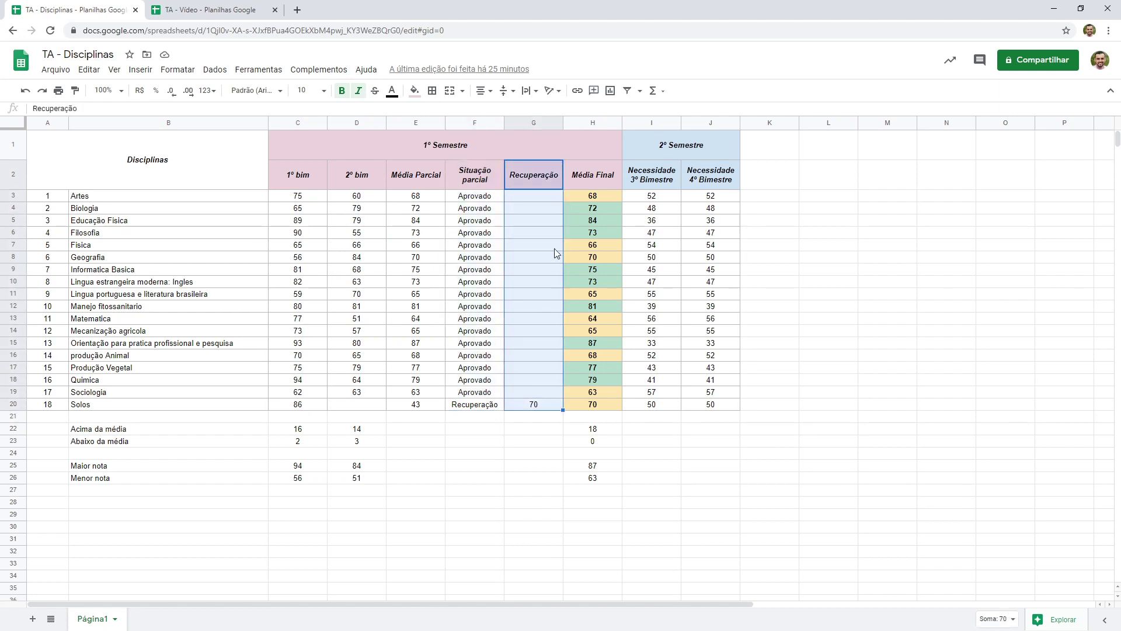
left_click_drag(581, 178, 598, 407)
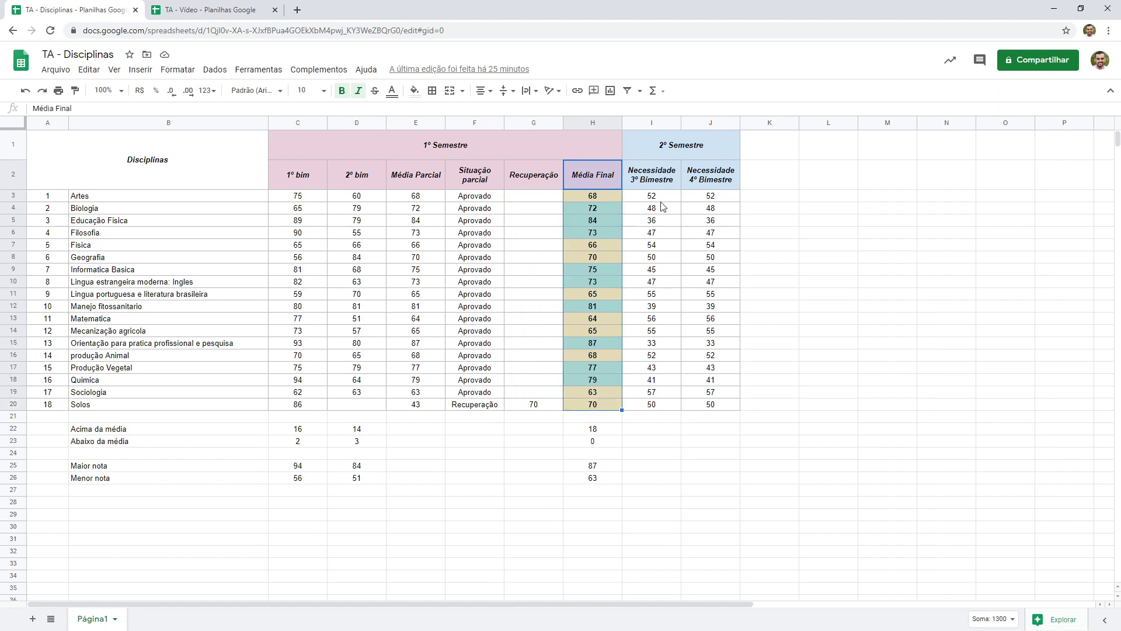
- Examine the 2º Semestre Necessidade columns and the summary rows for counts around the average and highest and lowest grades
left_click(664, 146)
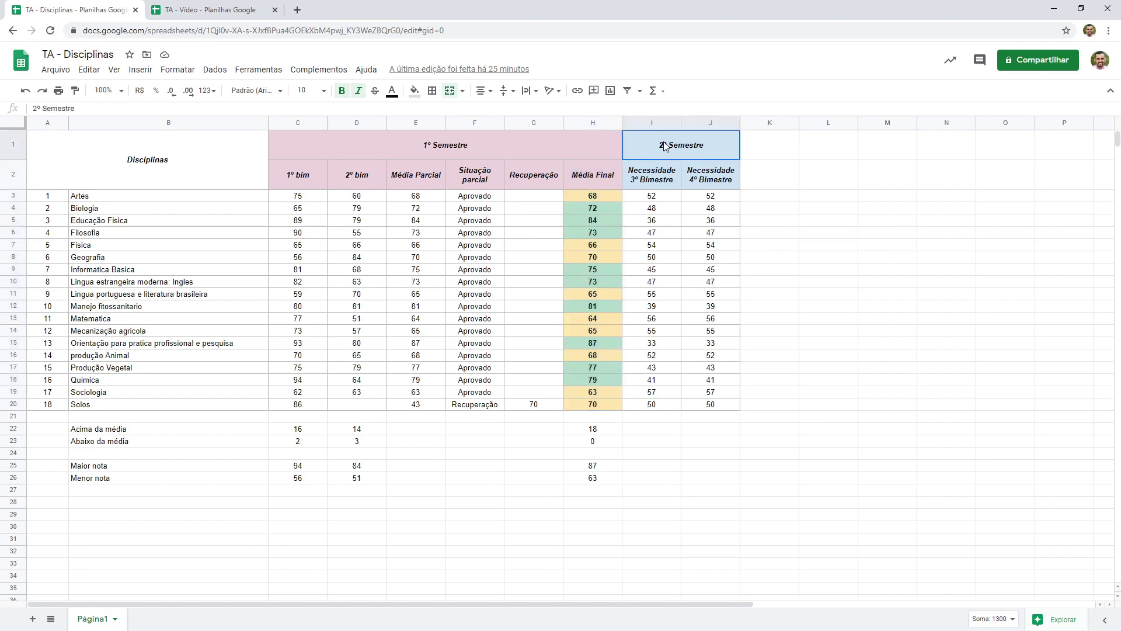
left_click(659, 181)
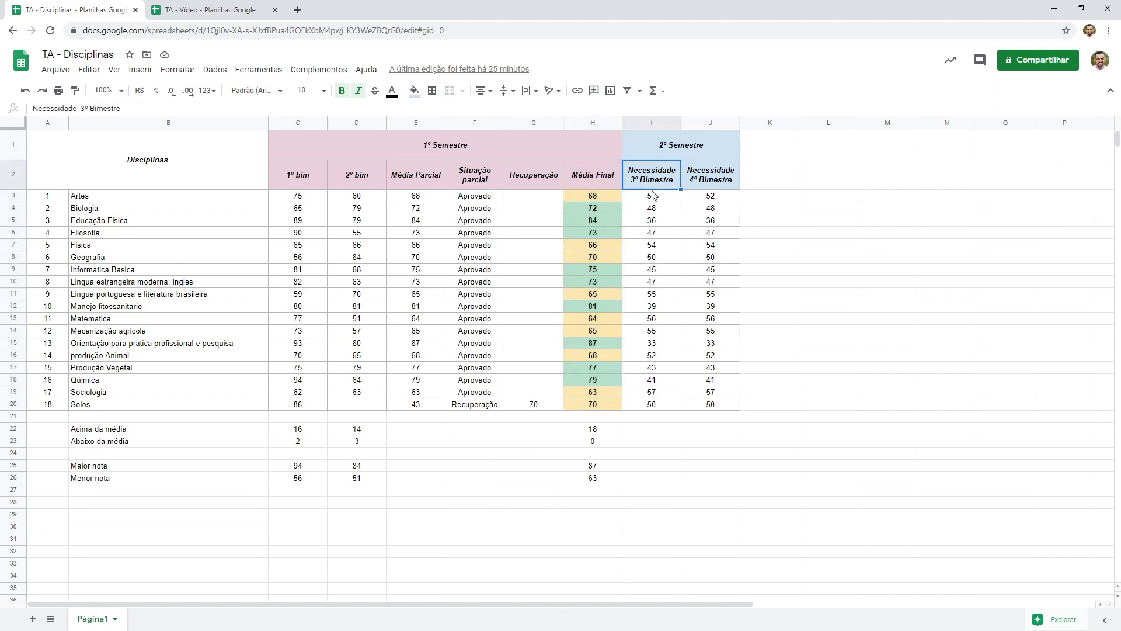
left_click(707, 183)
left_click(649, 185)
left_click(699, 182)
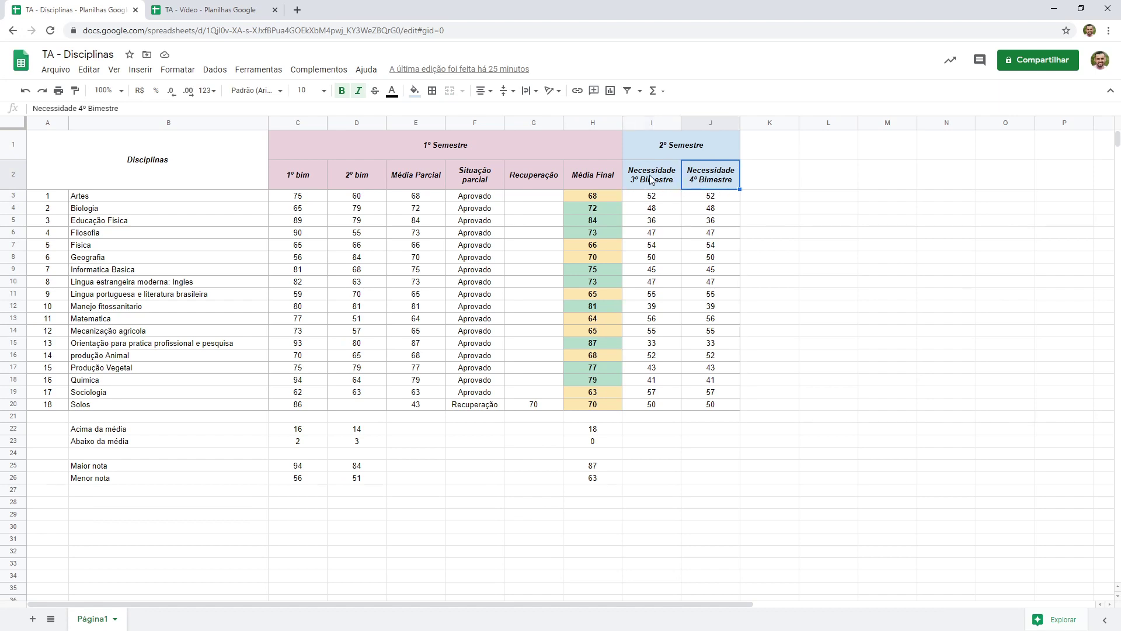
left_click(216, 434)
left_click(292, 433)
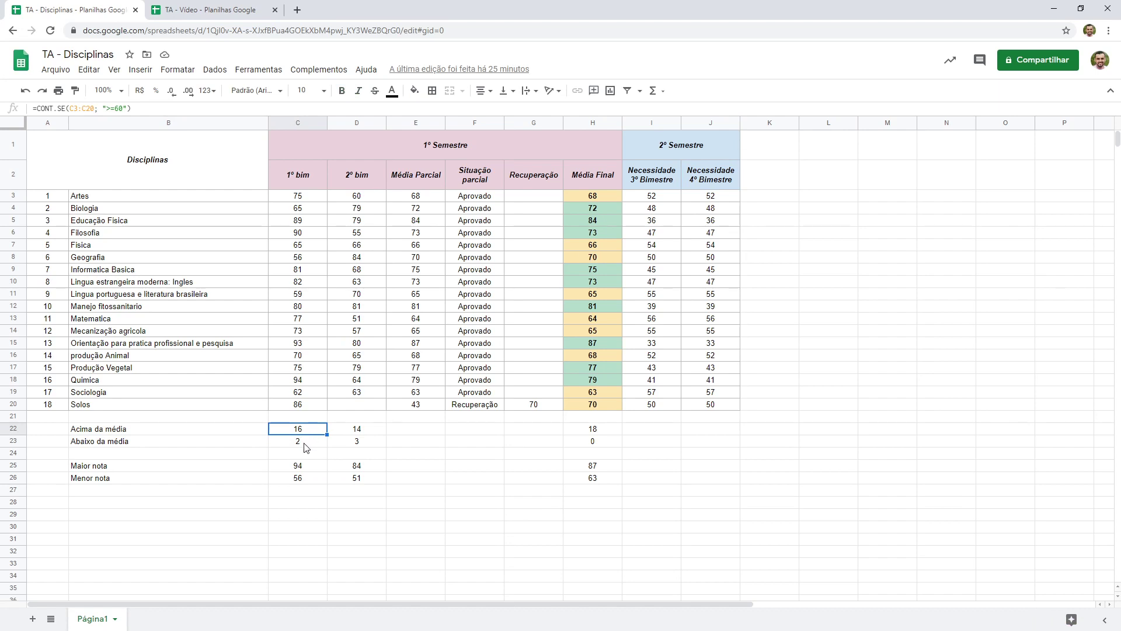
left_click(304, 467)
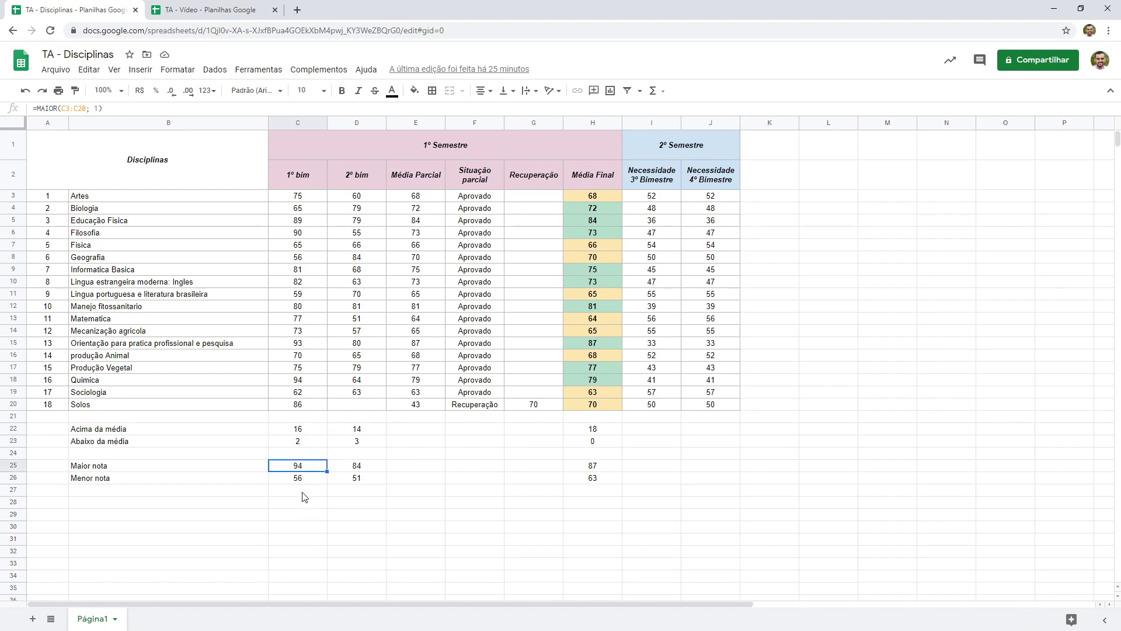
left_click(805, 261)
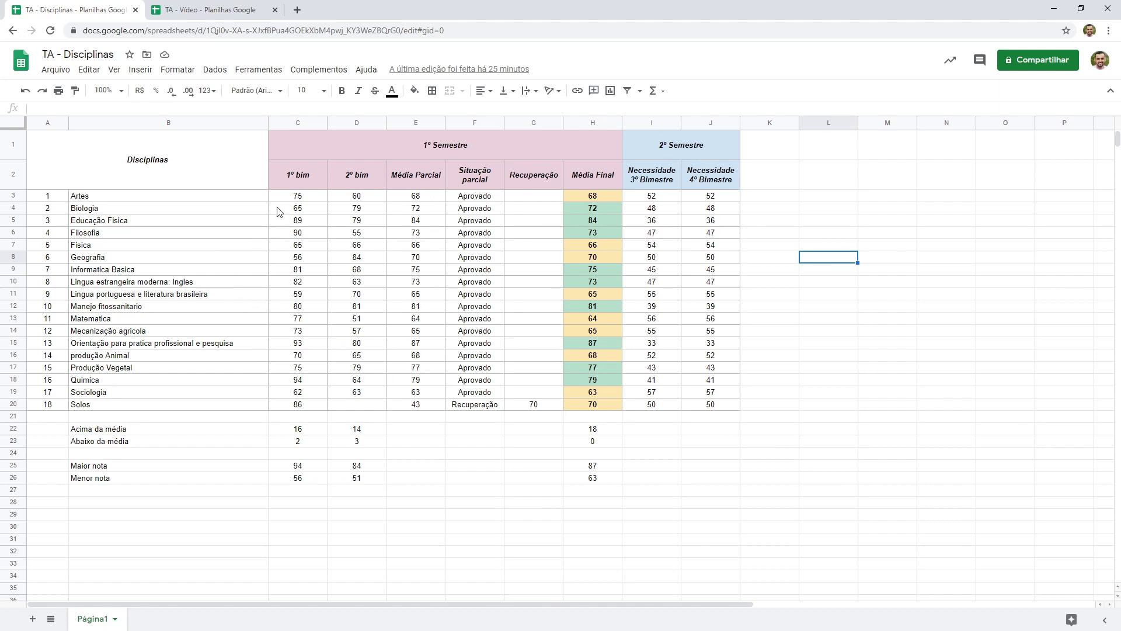
- Switch to the blank TA - Vídeo spreadsheet and set its zoom to 125%
left_click(196, 9)
left_click(68, 140)
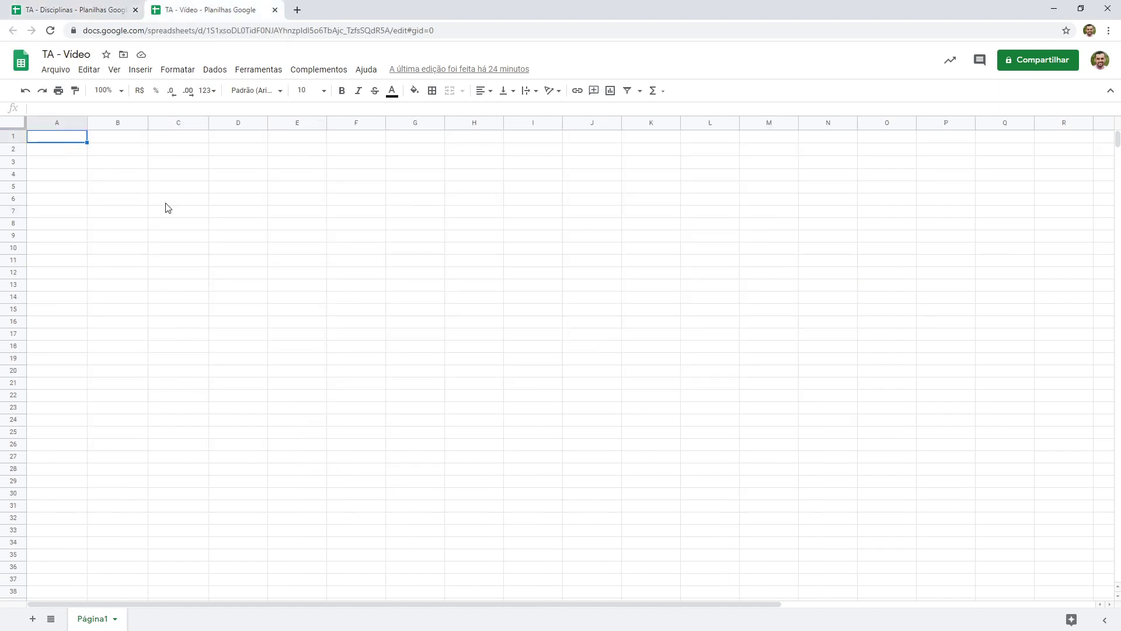
left_click(122, 91)
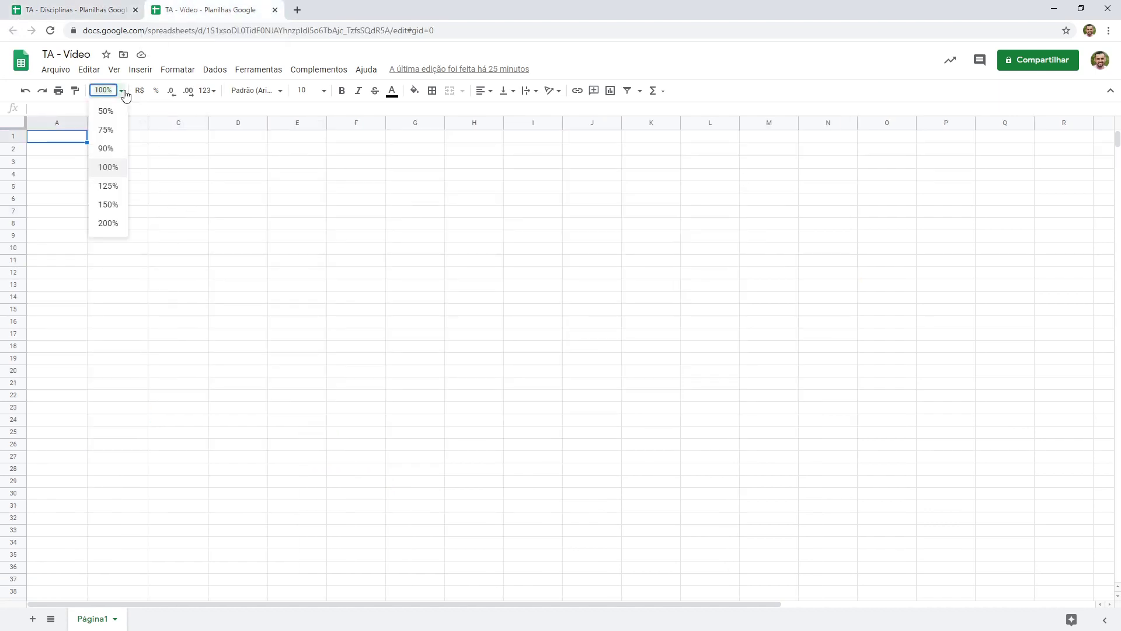
left_click(118, 205)
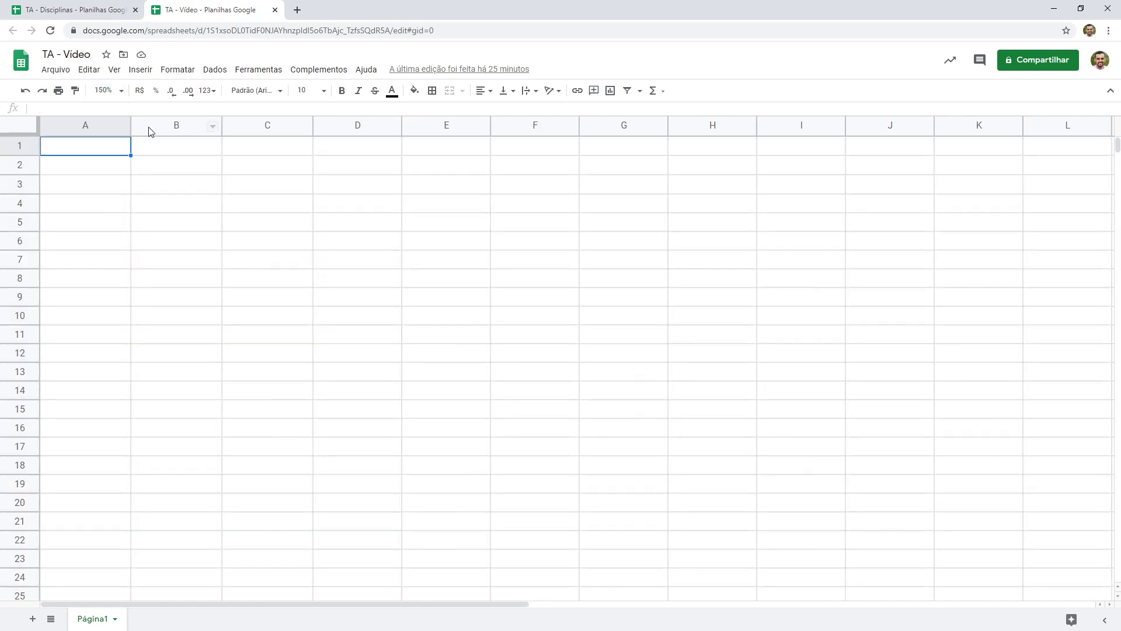
left_click(120, 90)
left_click(114, 184)
- In the TA - Disciplinas spreadsheet, examine how the Disciplinas heading spans columns A and B and rows 1 and 2
left_click(88, 6)
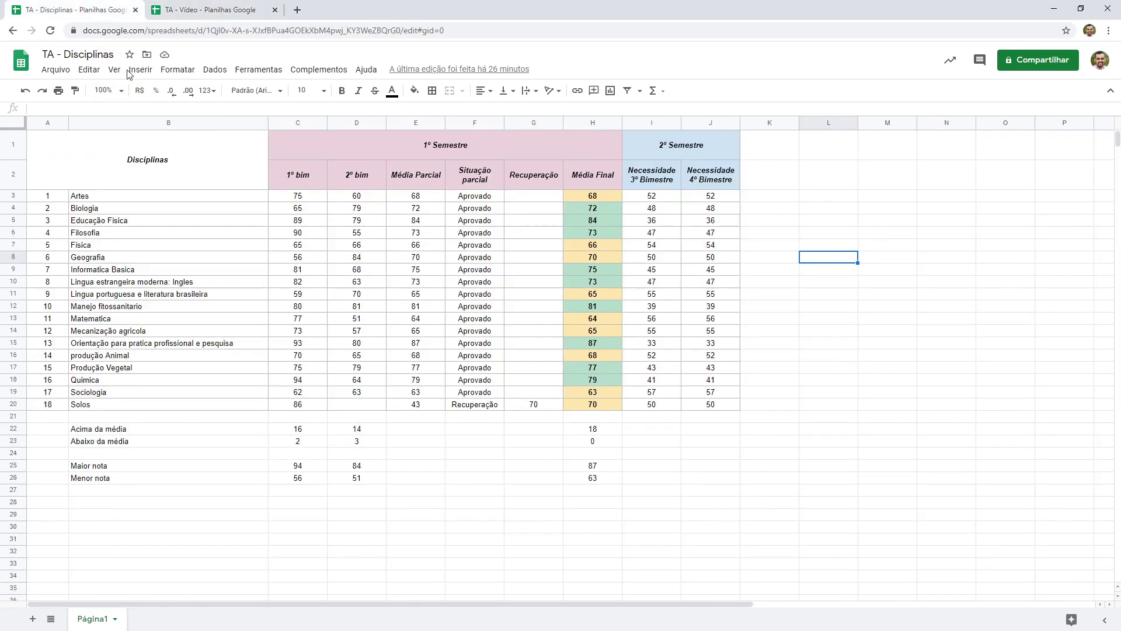
left_click(153, 174)
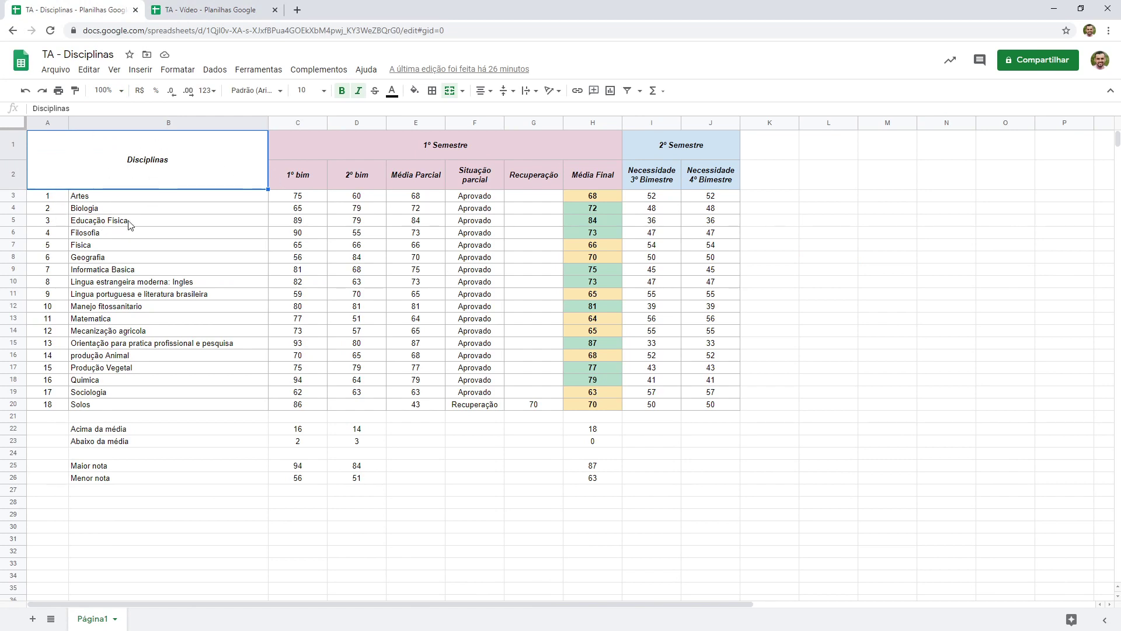
left_click(51, 122)
left_click(91, 123)
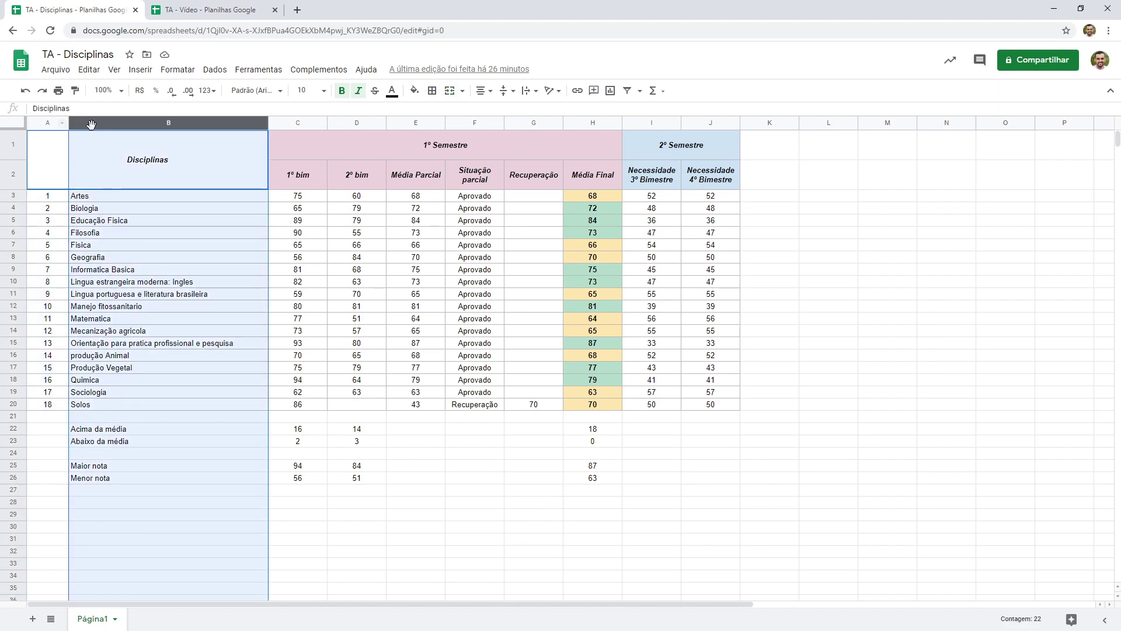
left_click(65, 162)
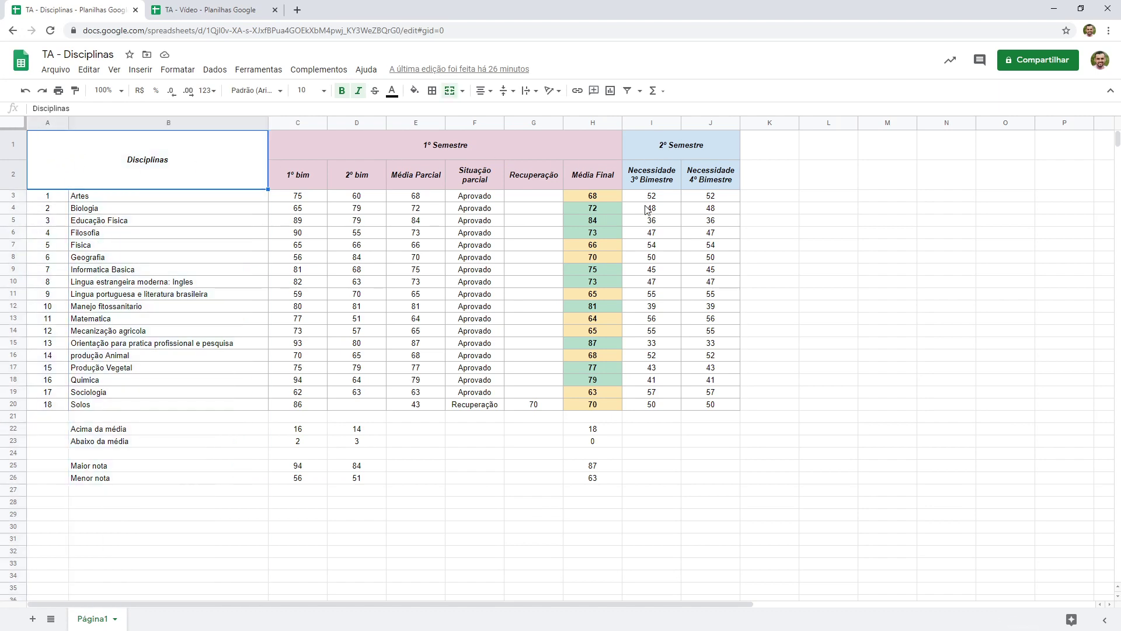
left_click(13, 169)
left_click(12, 146)
left_click(10, 171)
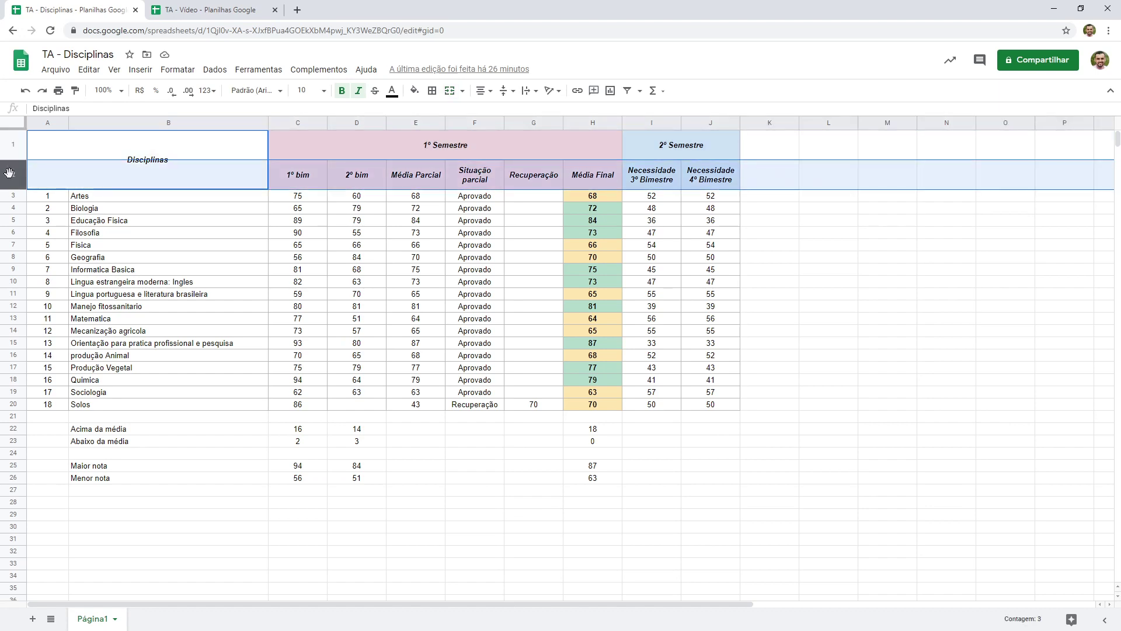
left_click(133, 166)
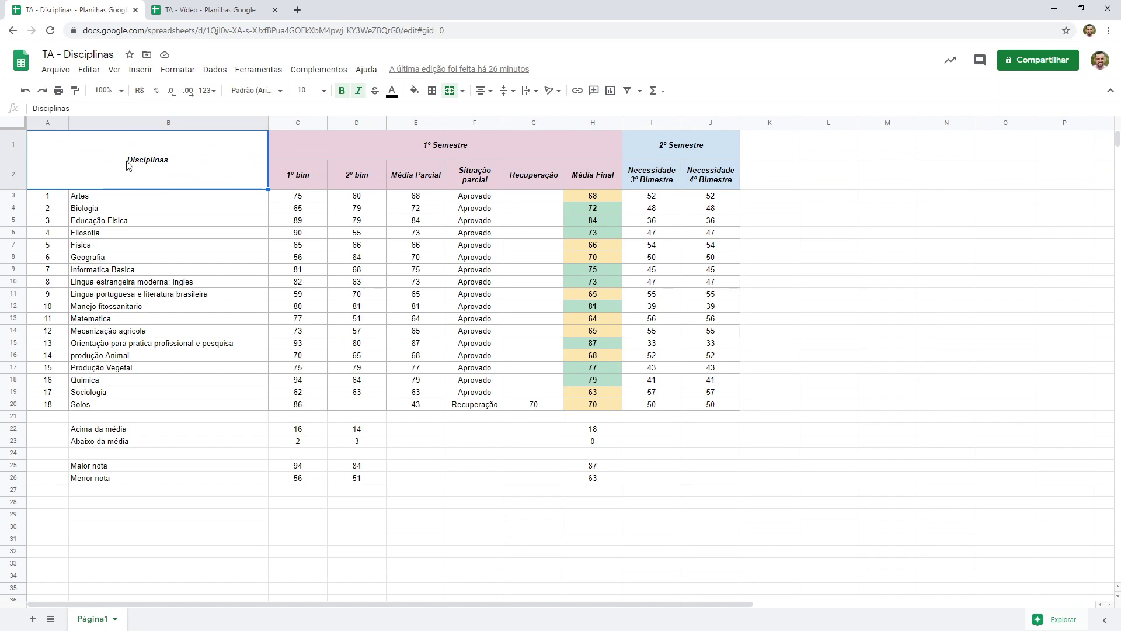
- In the TA - Vídeo spreadsheet, merge cells A1:B2 and enter the heading "Disciplinas"
left_click(203, 8)
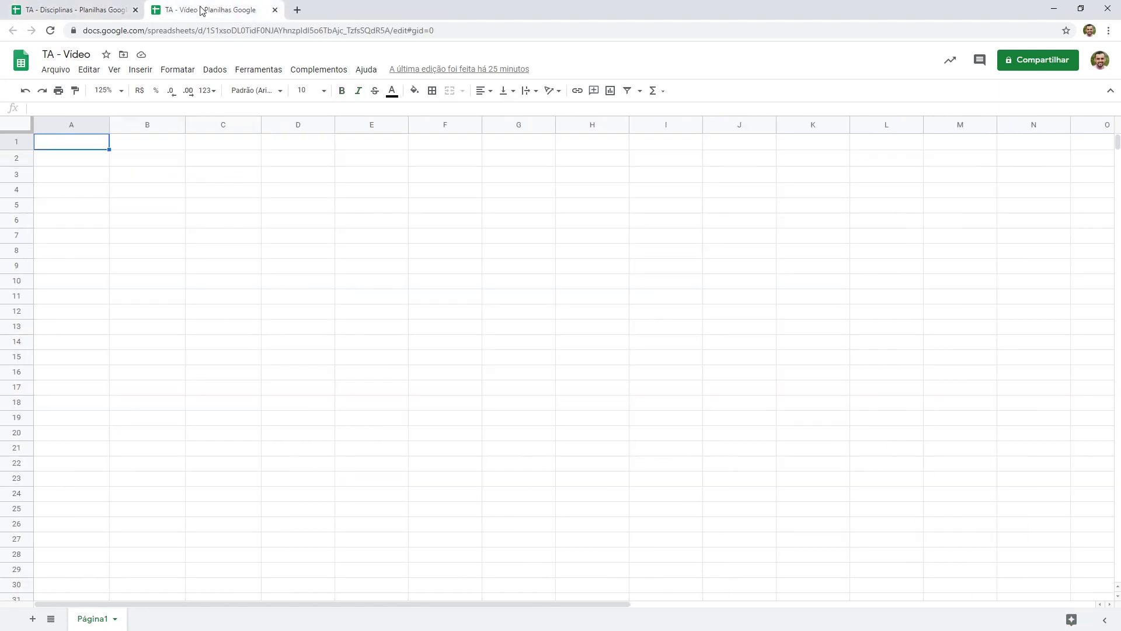
left_click_drag(74, 146, 164, 166)
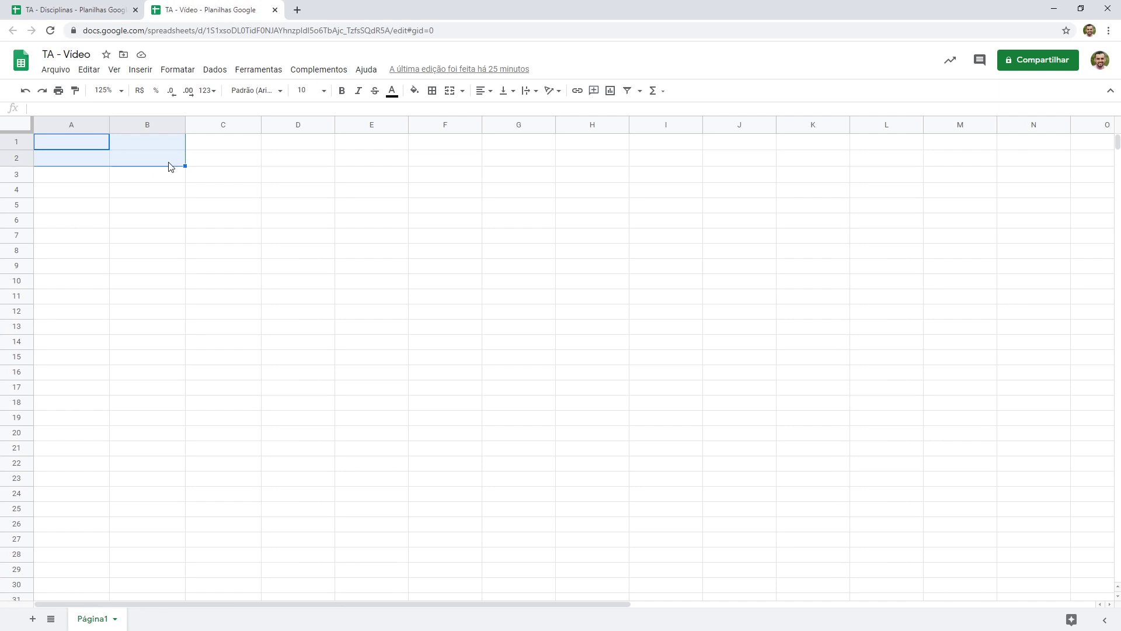
left_click(450, 92)
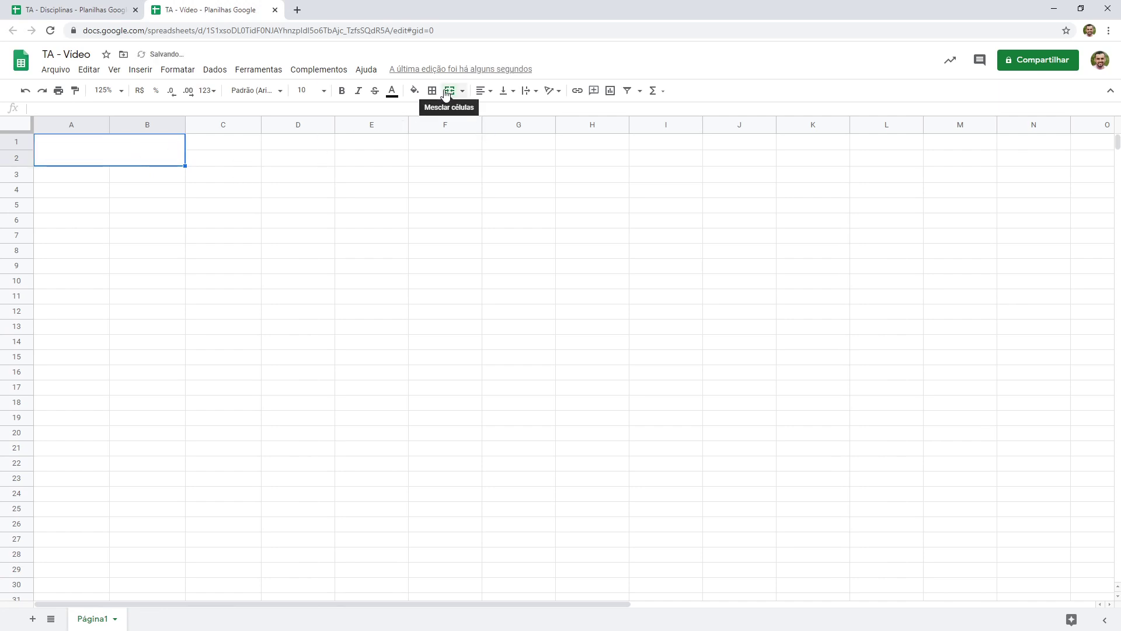
double_click(119, 160)
type("Di")
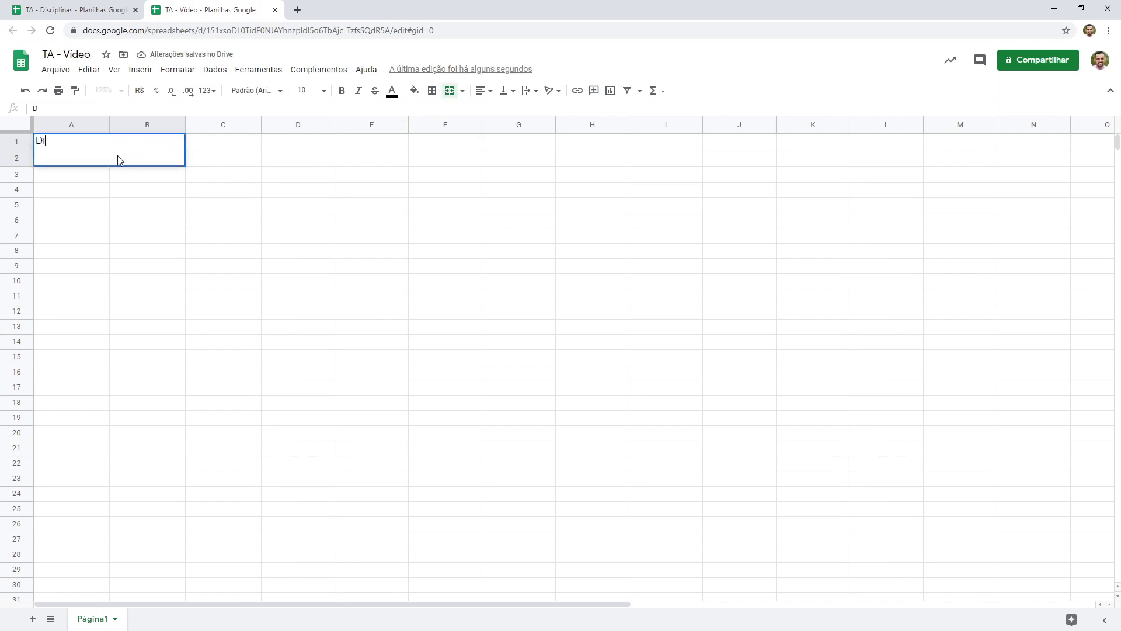
type("sciplinas")
key("Return")
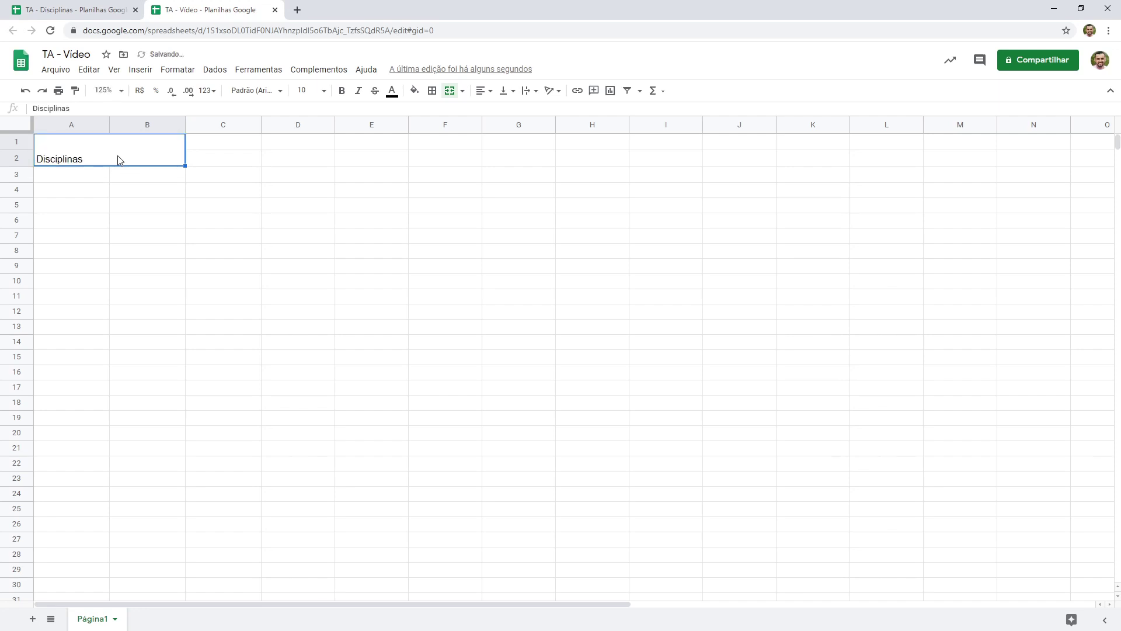
- Centre the Disciplinas heading horizontally and vertically in its merged cell and make it bold and italic
left_click(482, 90)
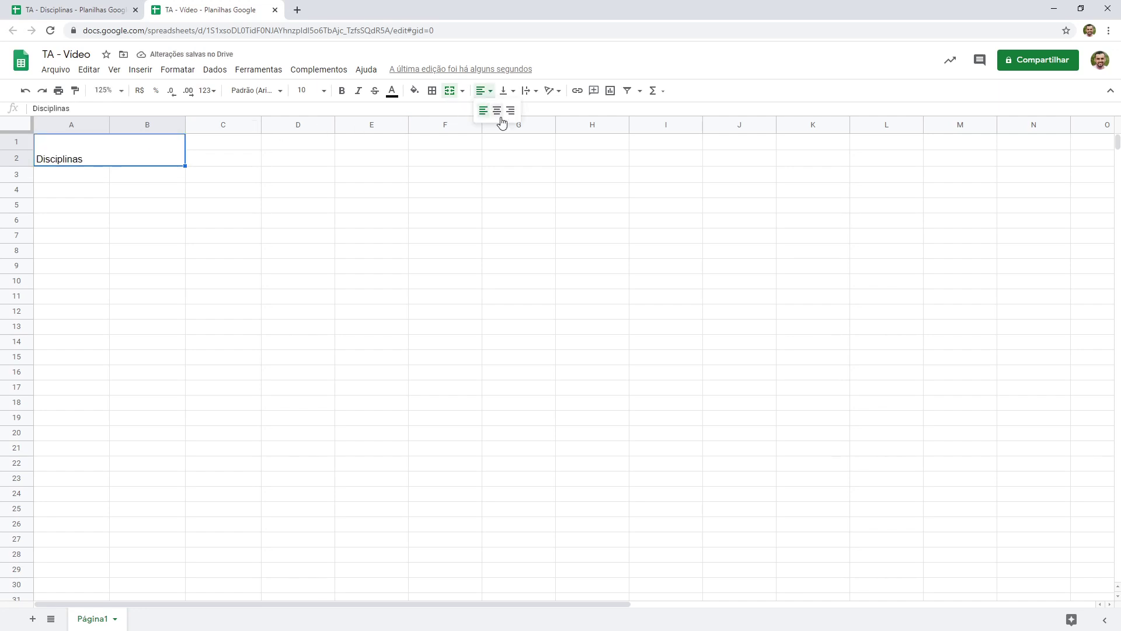
left_click(499, 113)
left_click(505, 91)
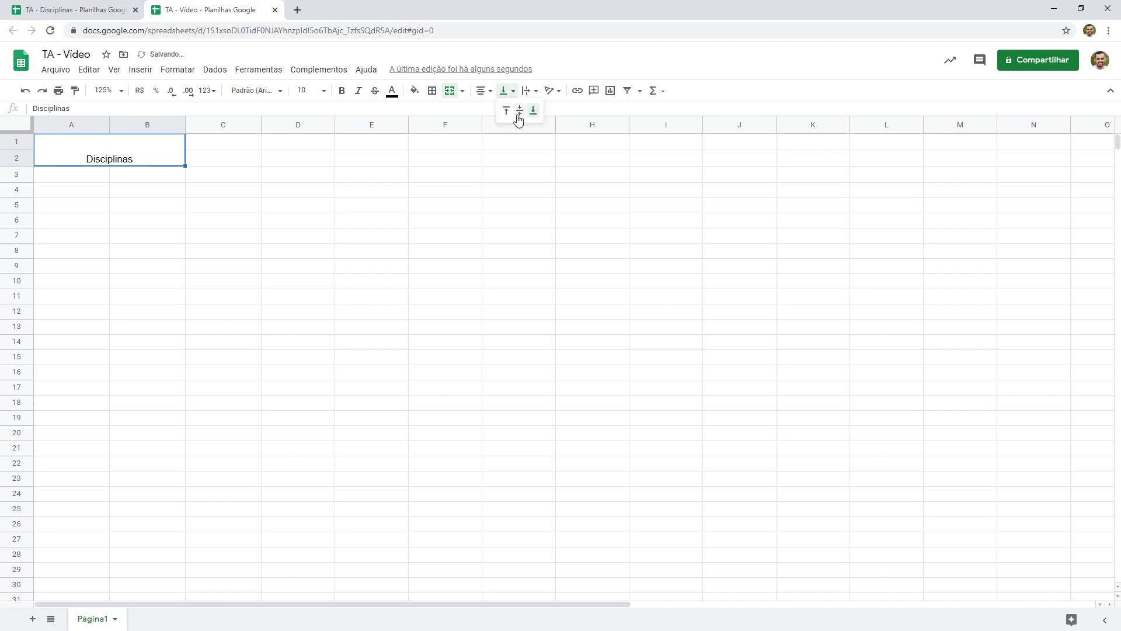
left_click(519, 113)
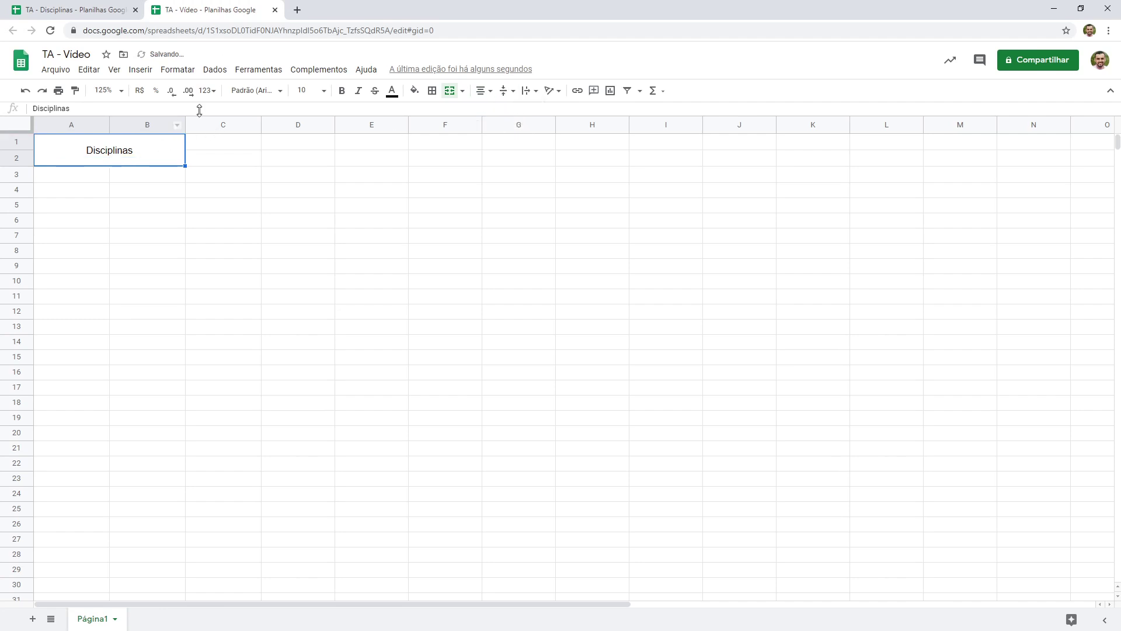
left_click(111, 91)
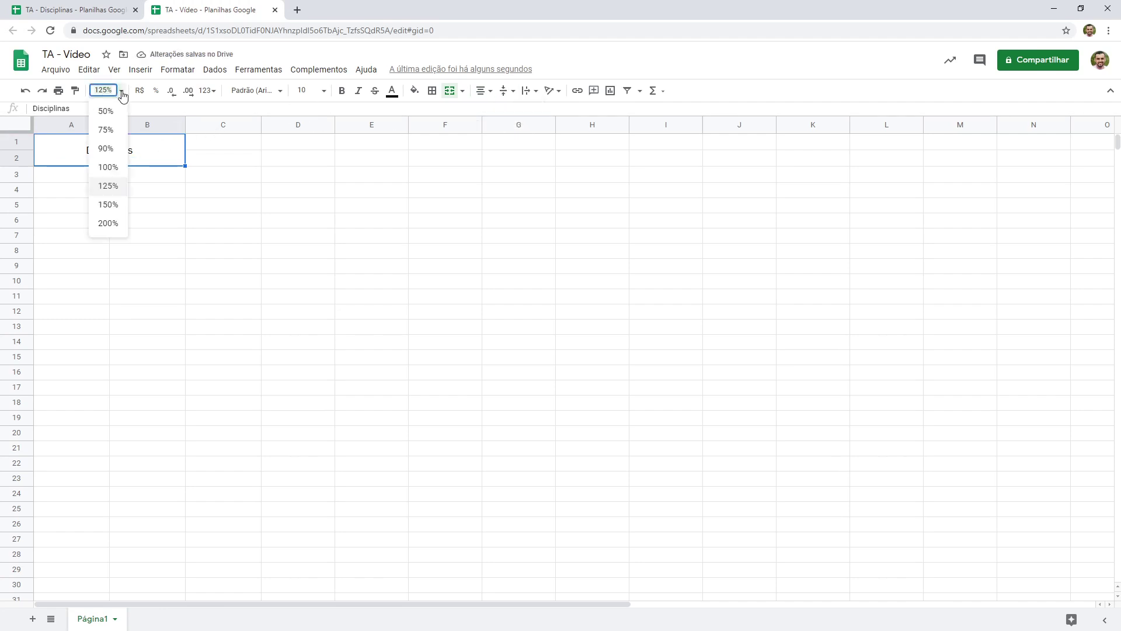
left_click(342, 90)
left_click(359, 90)
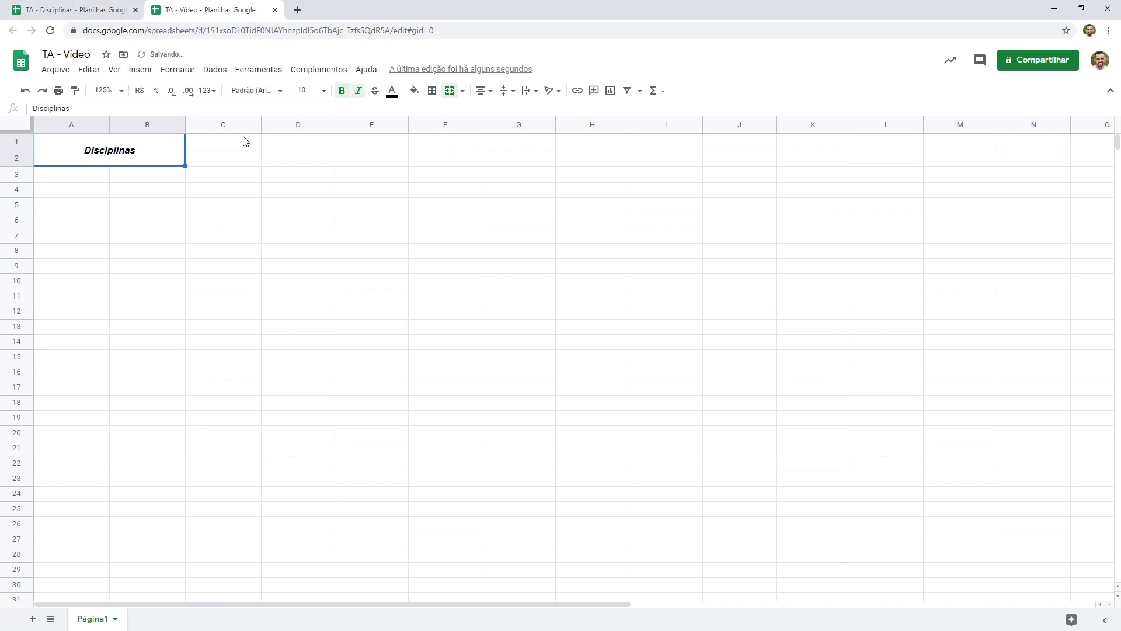
- In the TA - Disciplinas spreadsheet, examine the numbering in column A and the discipline names in column B, rows 3 to 20
left_click(113, 7)
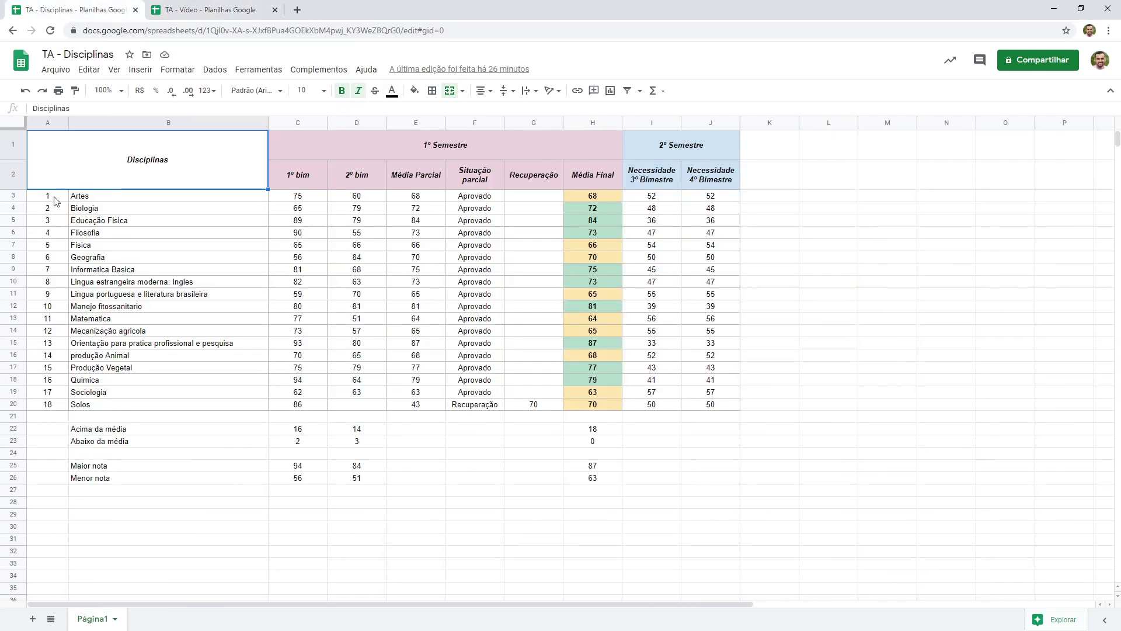
left_click_drag(55, 198, 64, 406)
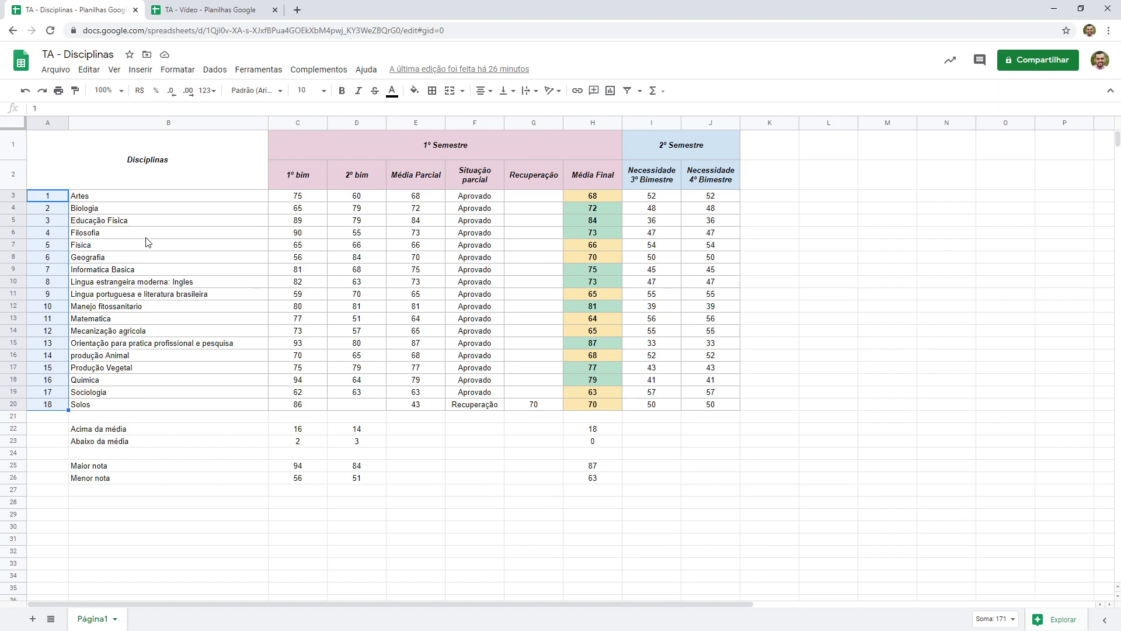
left_click_drag(134, 195, 134, 404)
key("ctrl+c")
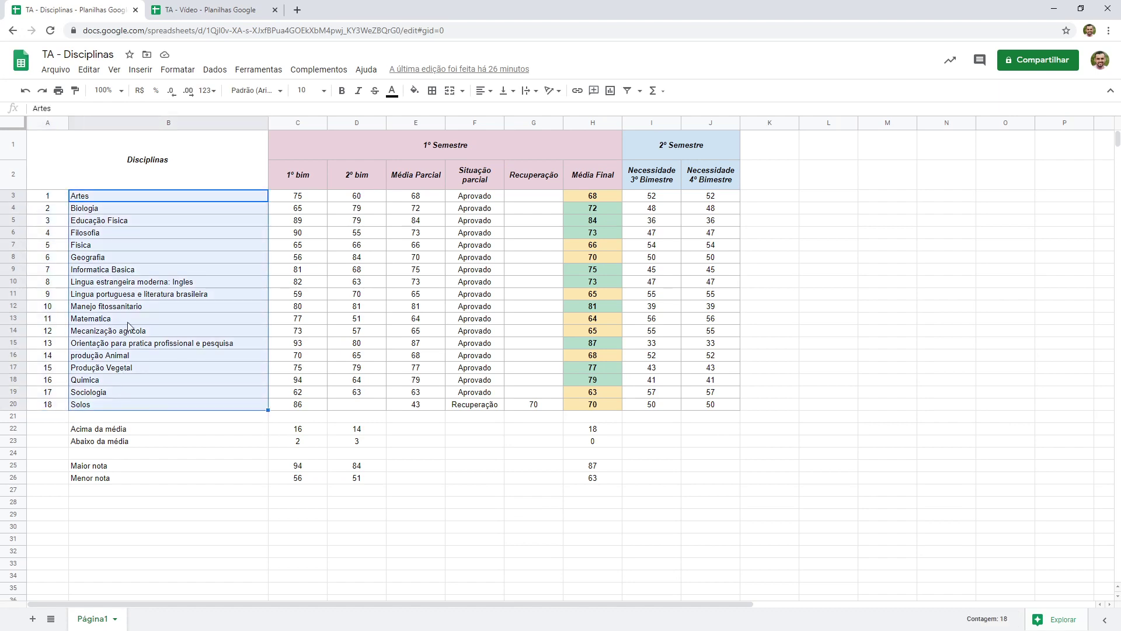
- In the TA - Vídeo spreadsheet, enter 1 in cell A3
left_click(238, 4)
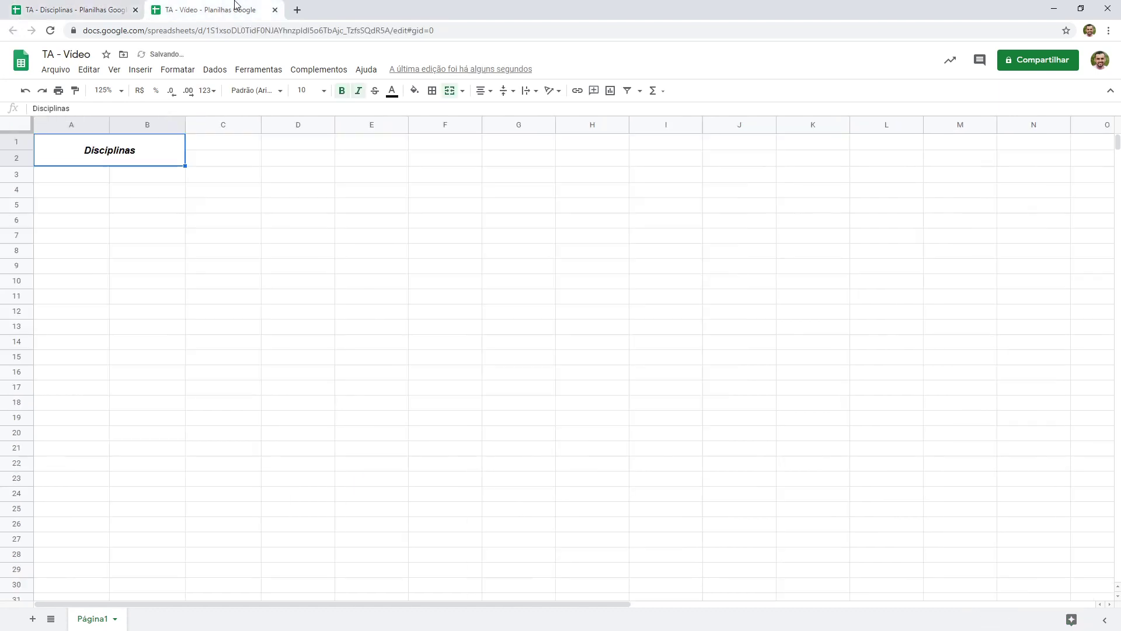
left_click(101, 178)
type("1")
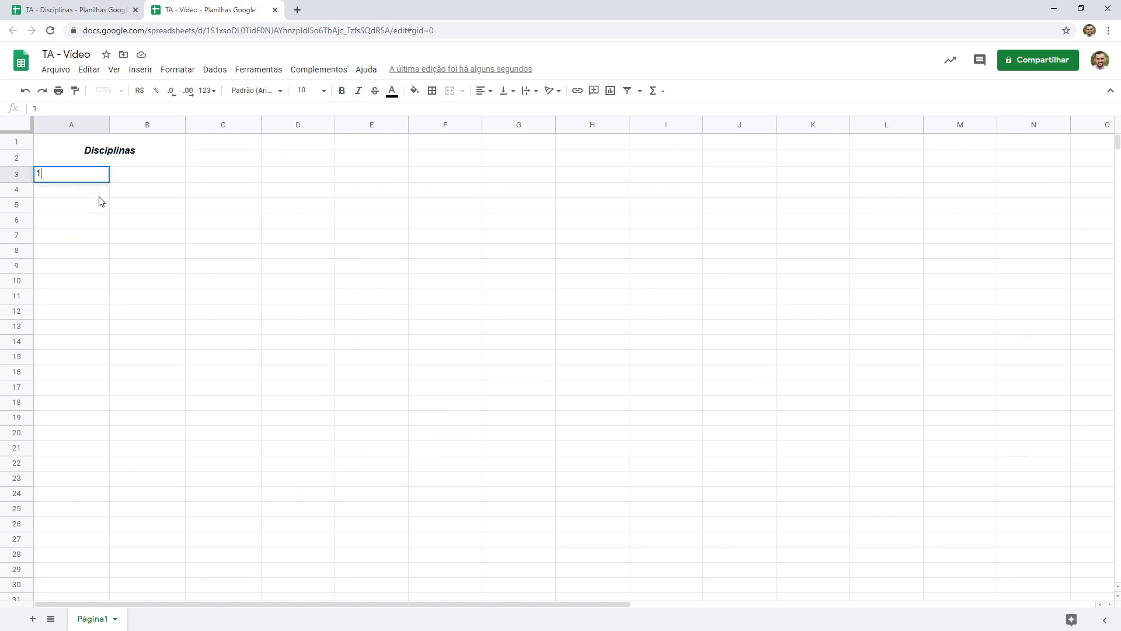
key("Return")
- Try filling plain copies of A3 down column A as far as row 20, and undo the fill
left_click(93, 179)
left_click_drag(108, 182, 106, 390)
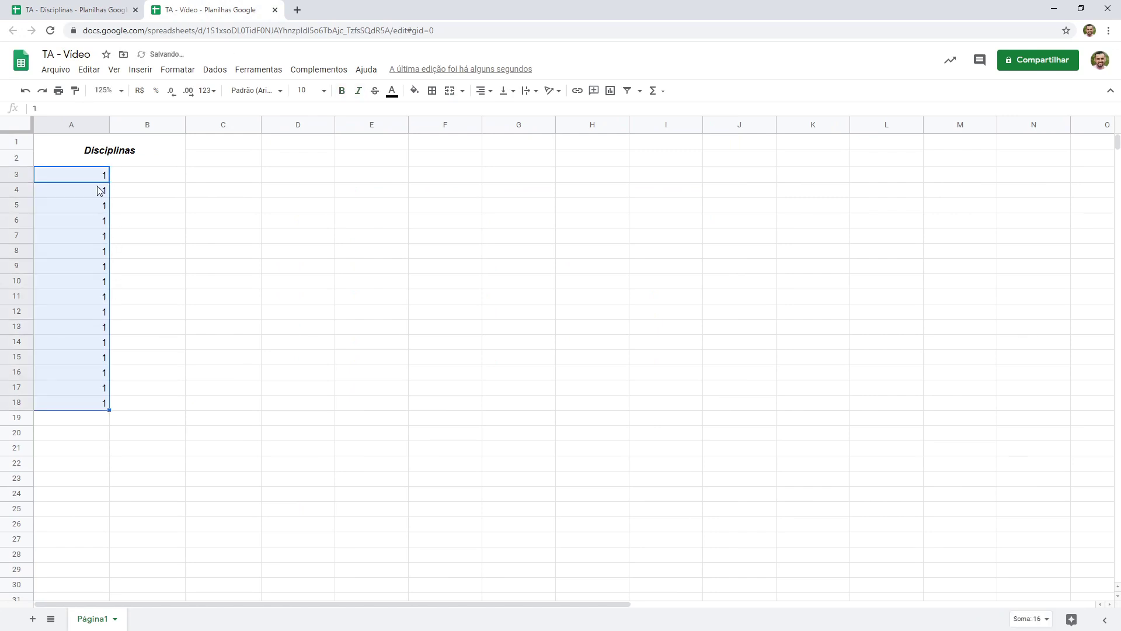
key("ctrl+z")
left_click_drag(108, 182, 100, 433)
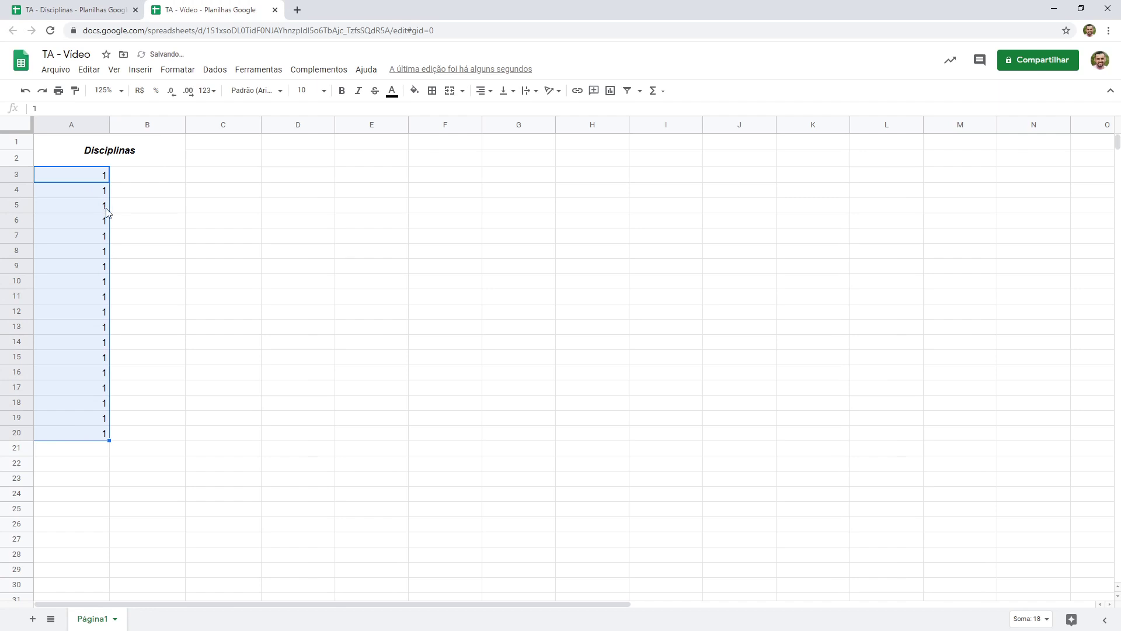
key("ctrl+z")
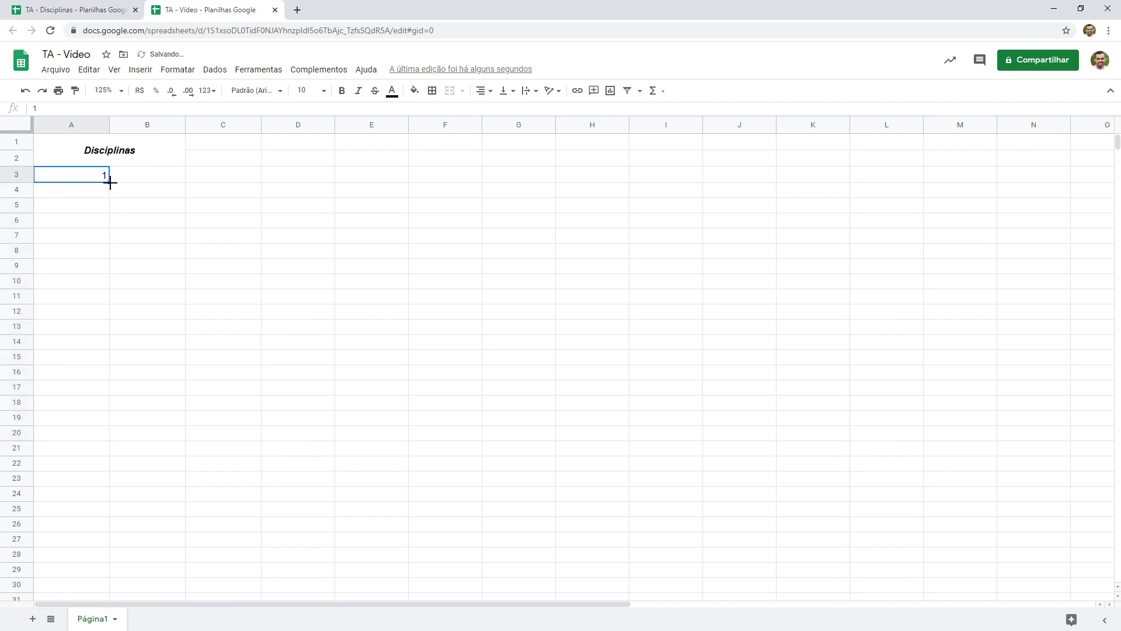
- Fill A3:A20 with the series 1 to 18 starting from A3, and narrow column A to suit the numbers
left_click_drag(109, 182, 110, 438)
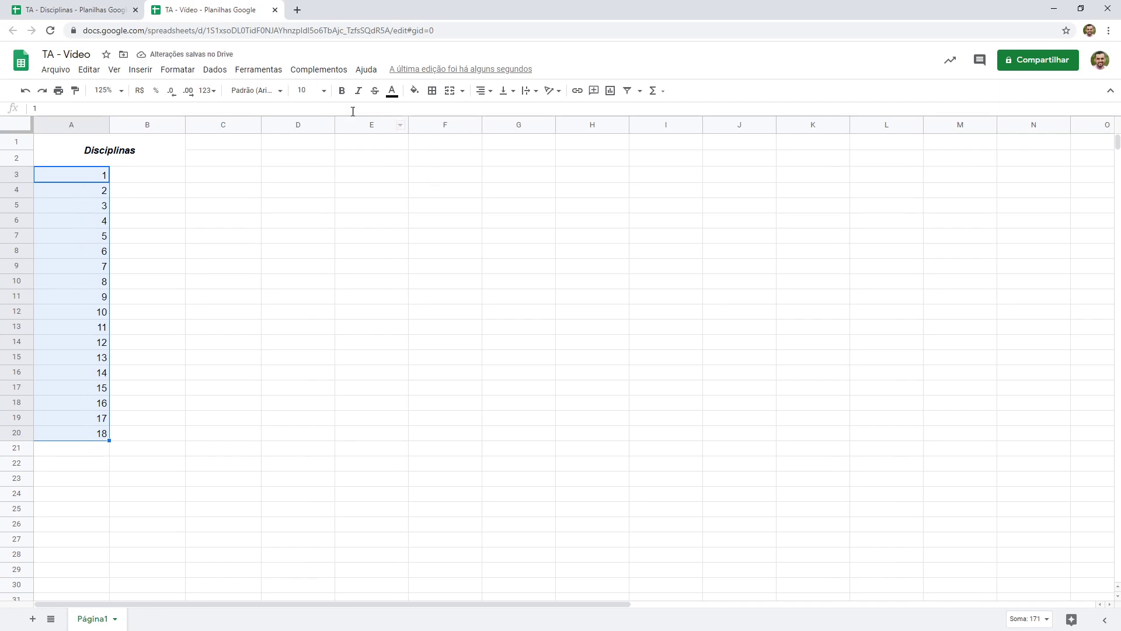
mouse_move(117, 126)
left_mouse_down()
mouse_move(85, 126)
mouse_move(106, 125)
left_mouse_up()
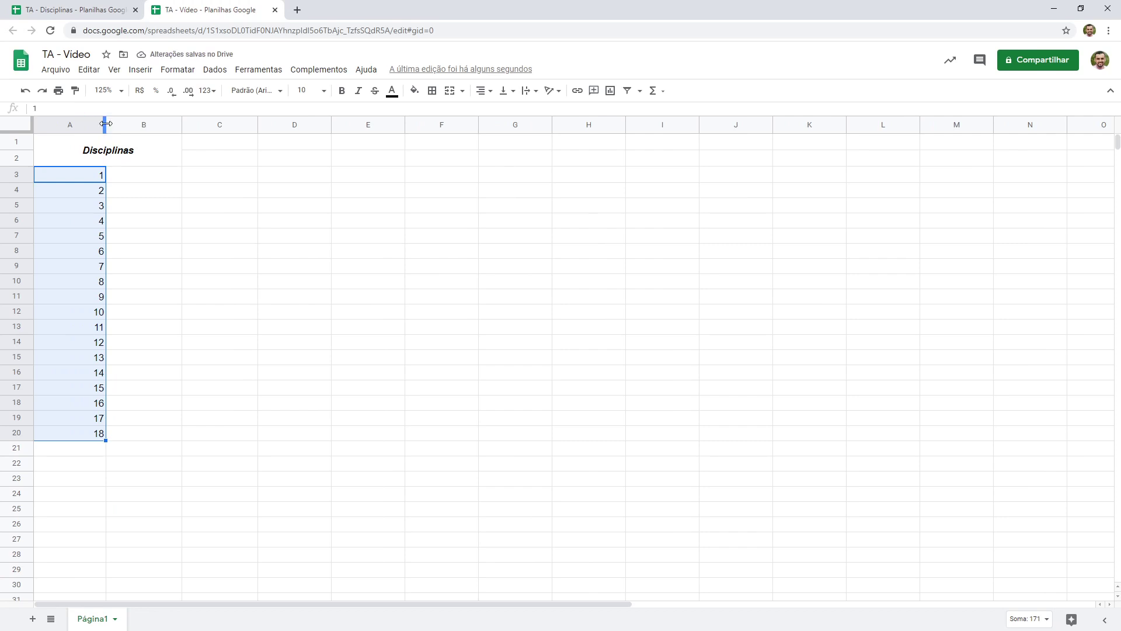
left_click_drag(106, 124, 79, 124)
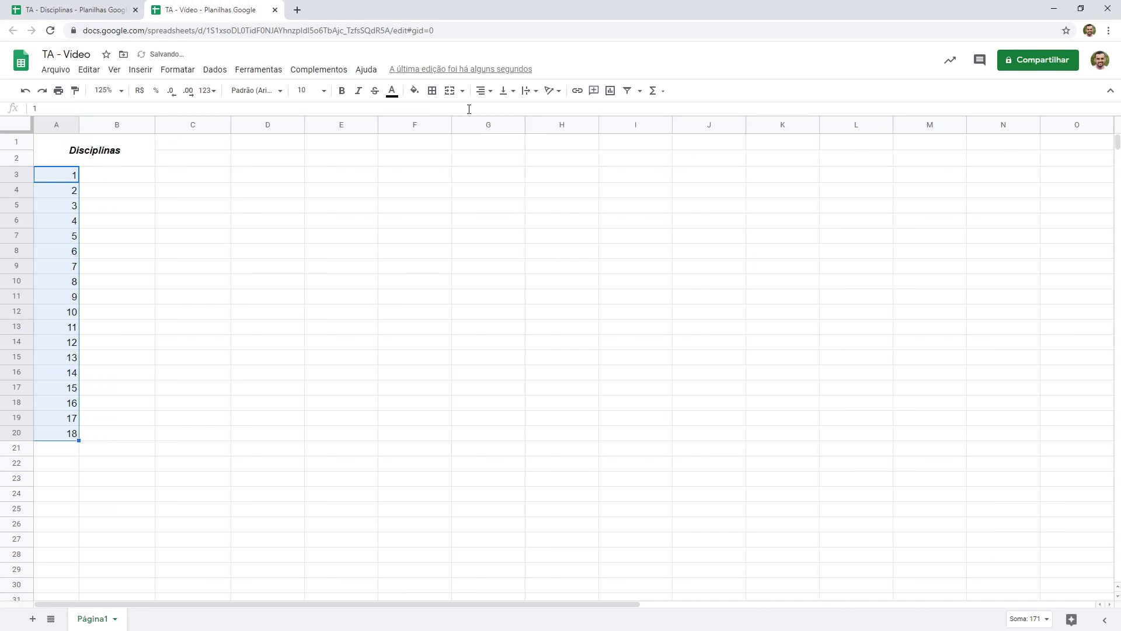
- Centre the numbers in A3:A20 horizontally and vertically
left_click(489, 93)
left_click(496, 110)
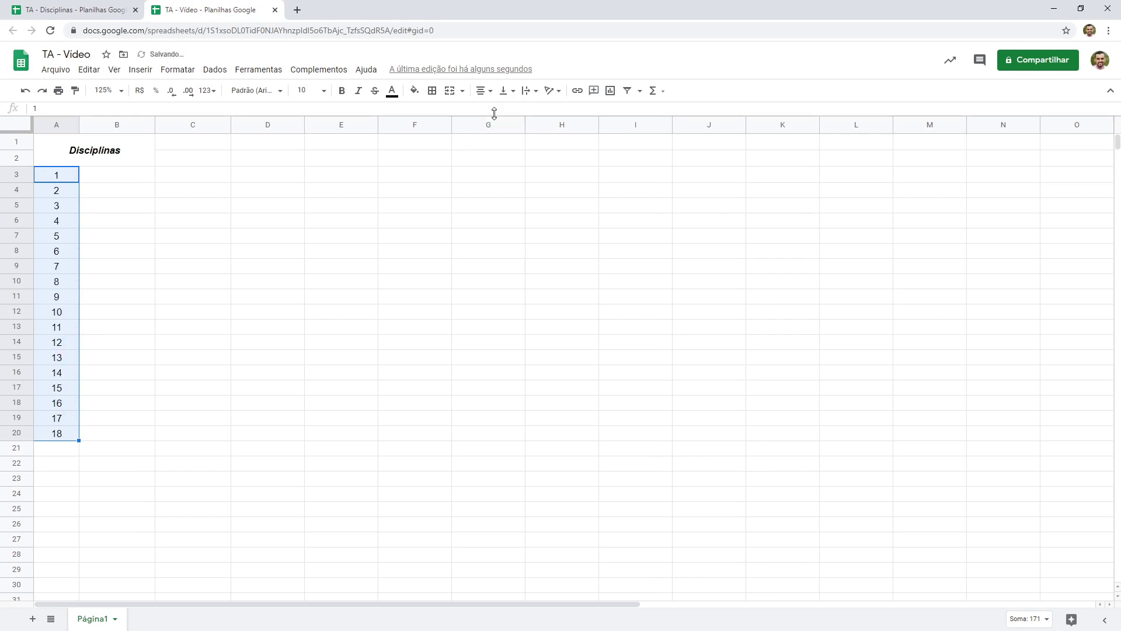
left_click(502, 93)
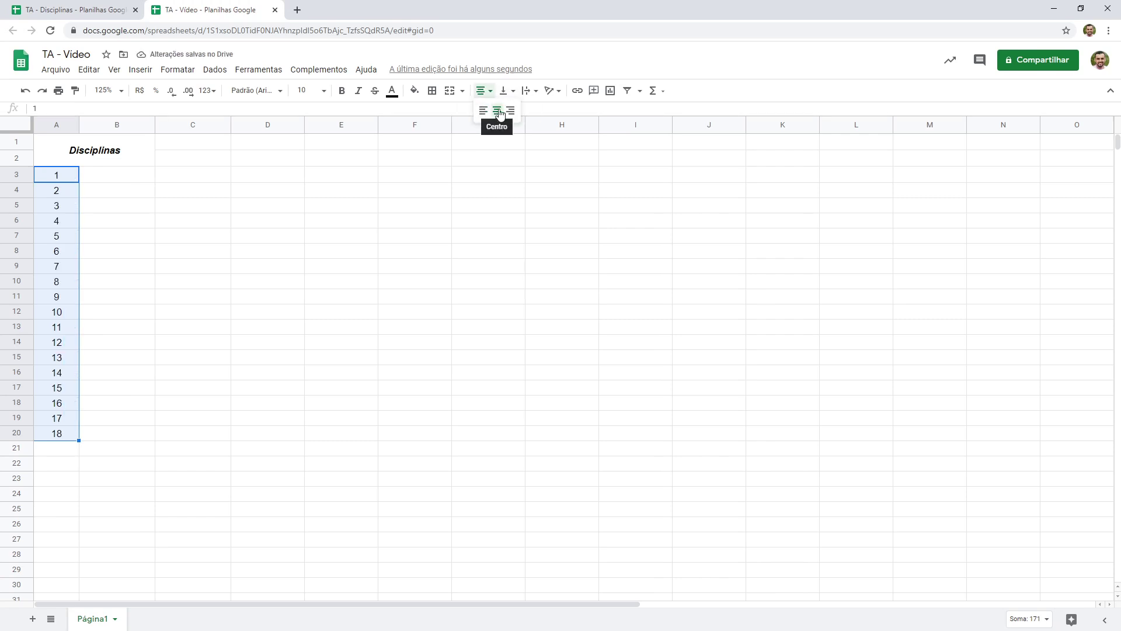
left_click(499, 110)
left_click(503, 92)
left_click(517, 111)
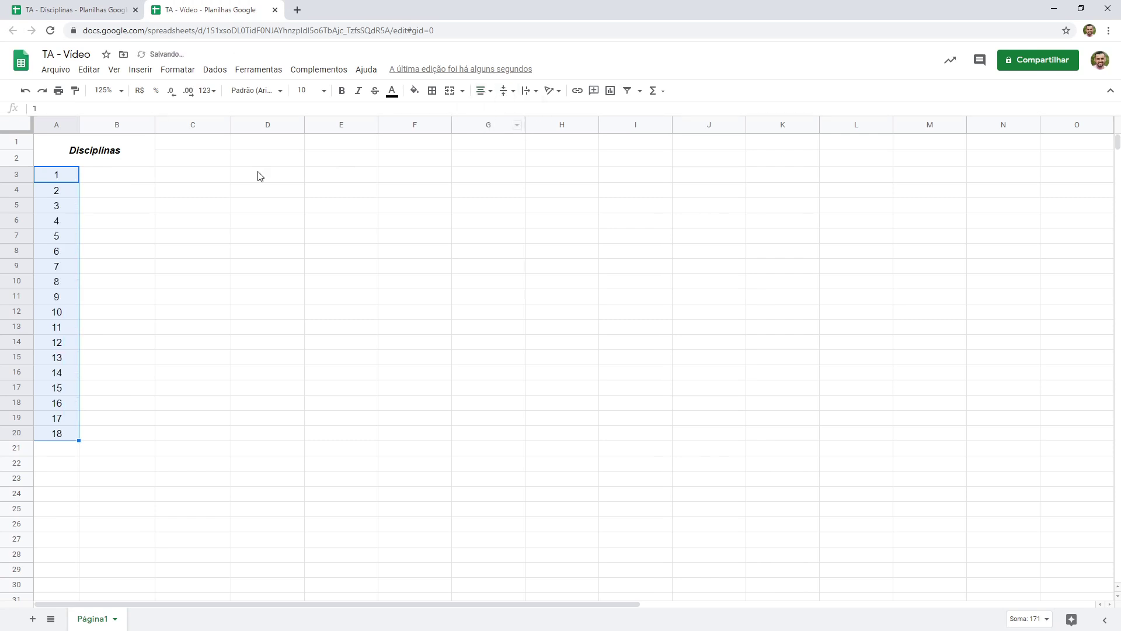
- Copy the discipline names in B3:B20 of TA - Disciplinas and paste them into TA - Vídeo starting at B3
left_click(132, 174)
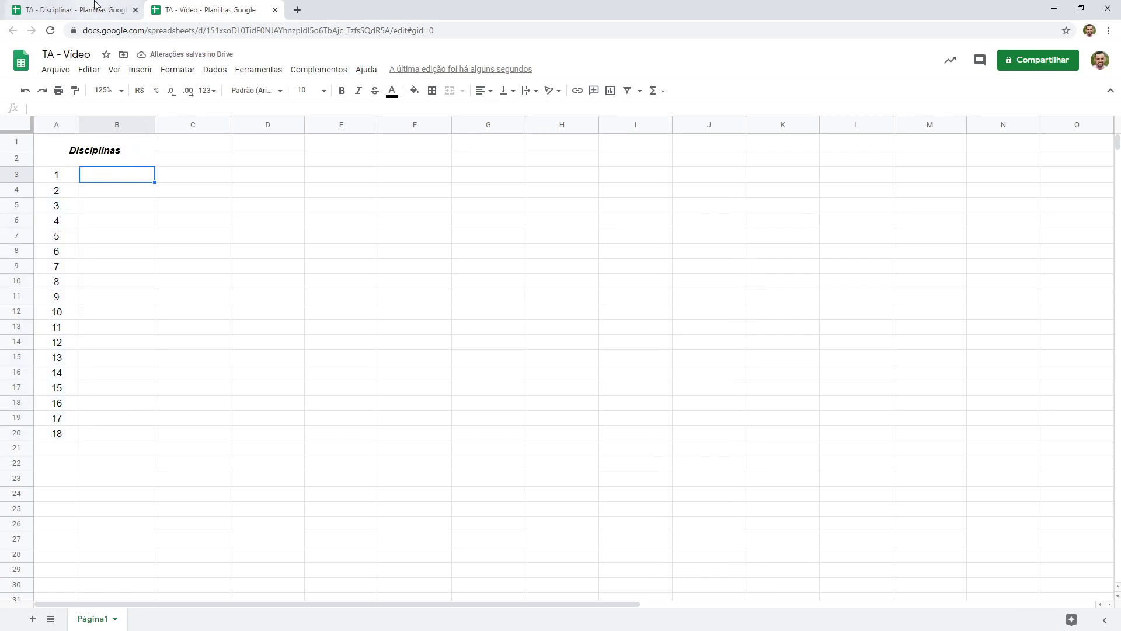
left_click(95, 6)
left_click_drag(120, 197, 119, 408)
key("ctrl+c")
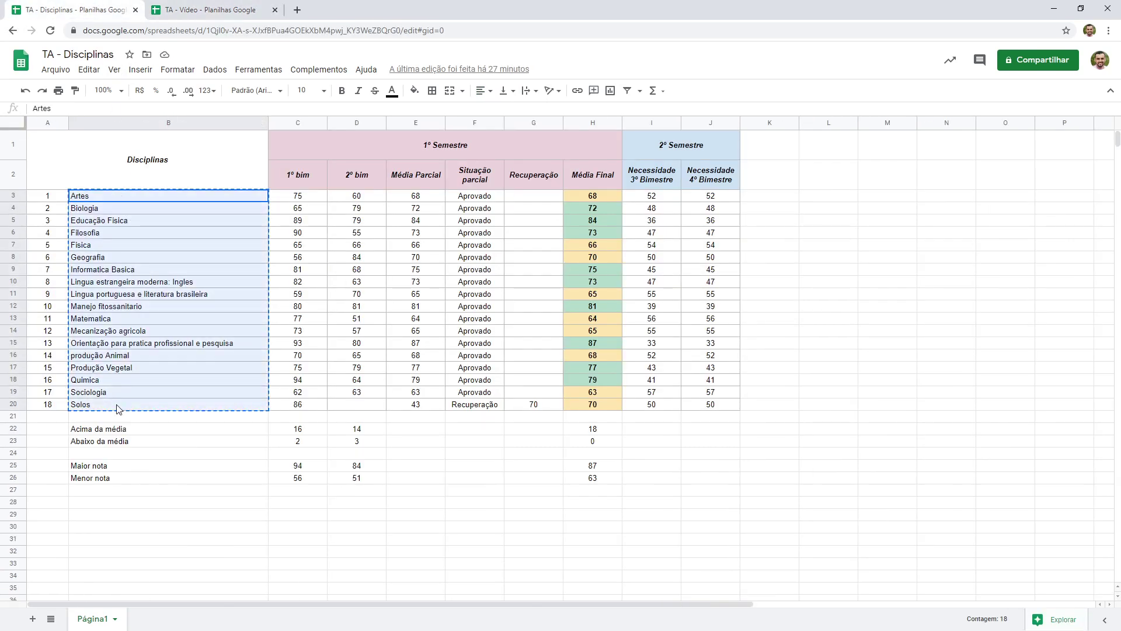
left_click(211, 9)
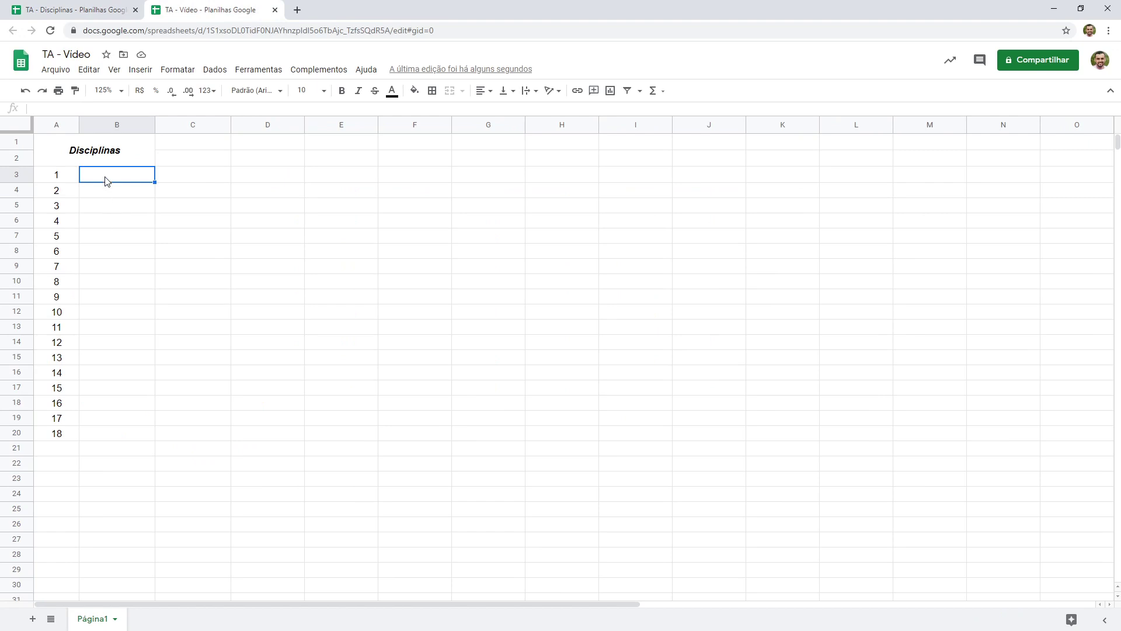
key("ctrl+v")
key("ctrl+z")
key("ctrl+v")
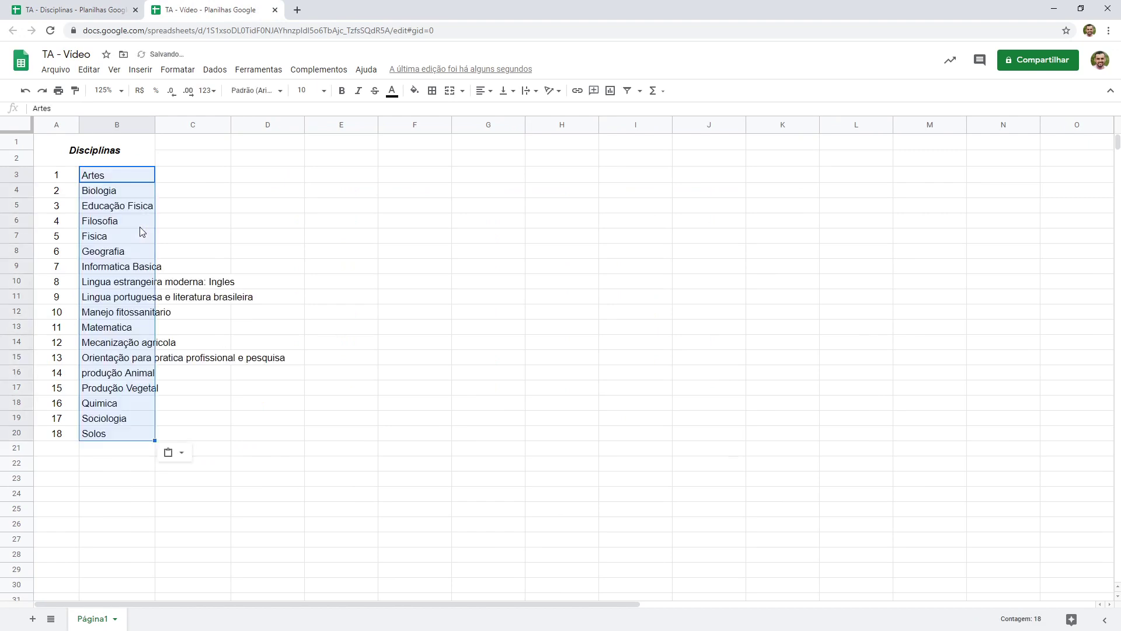
- Auto-fit the width of column B to its longest discipline name
left_click(142, 193)
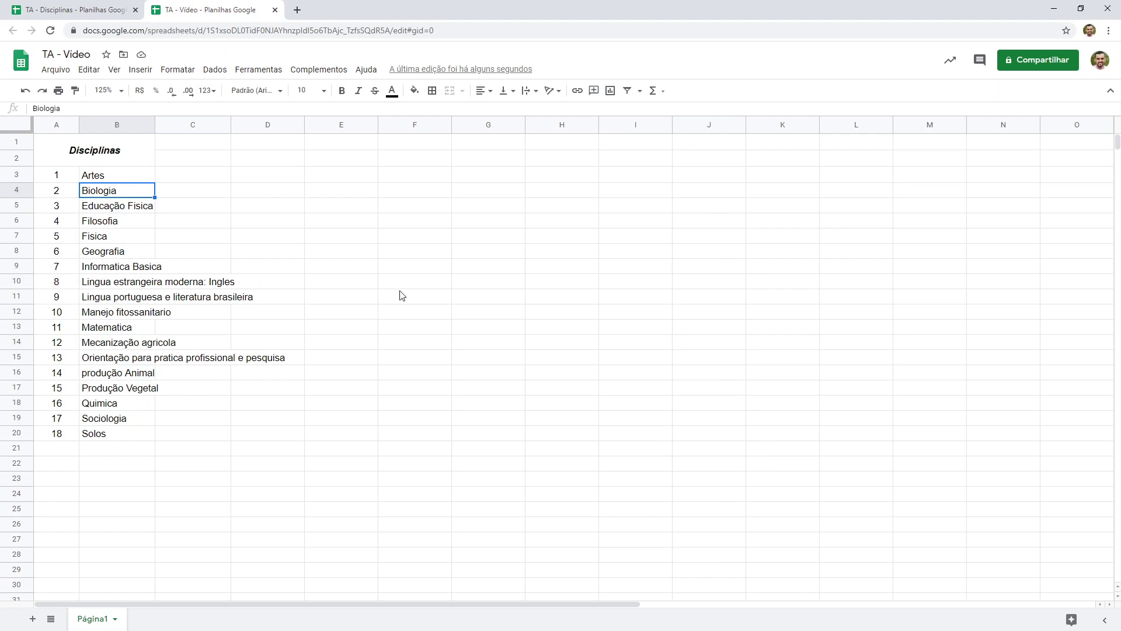
left_click(131, 124)
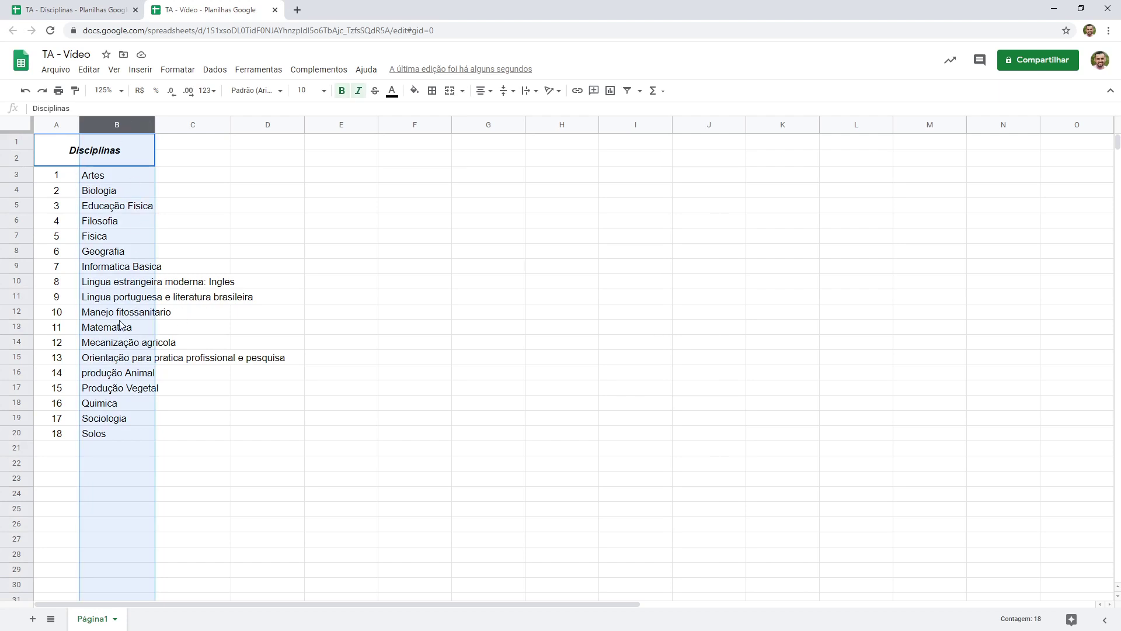
double_click(153, 125)
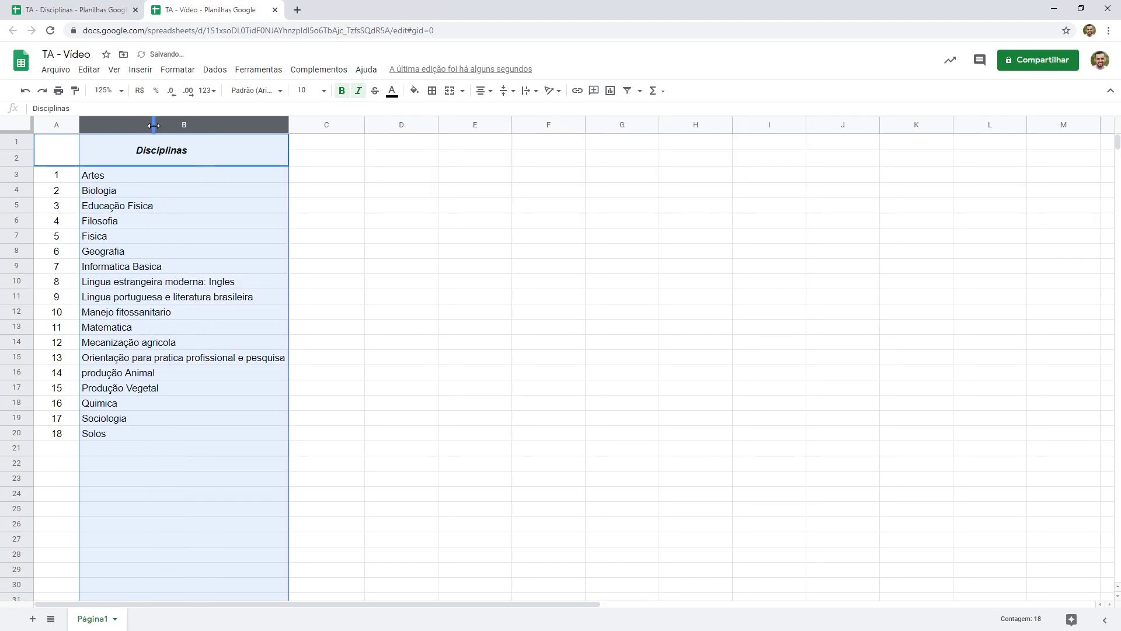
left_click(168, 193)
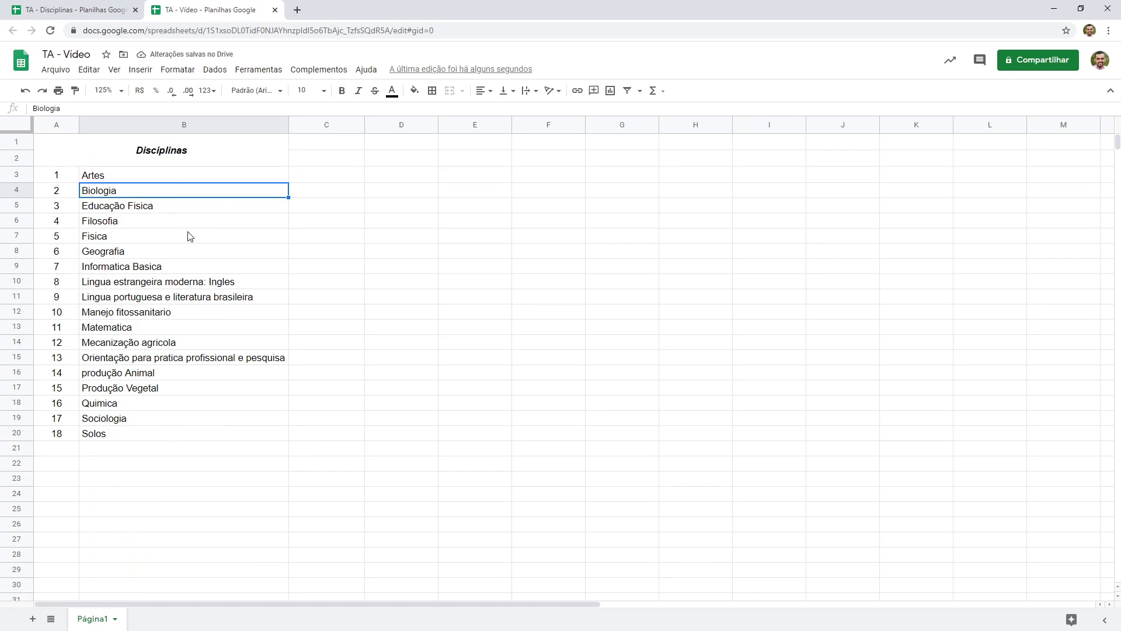
left_click(180, 125)
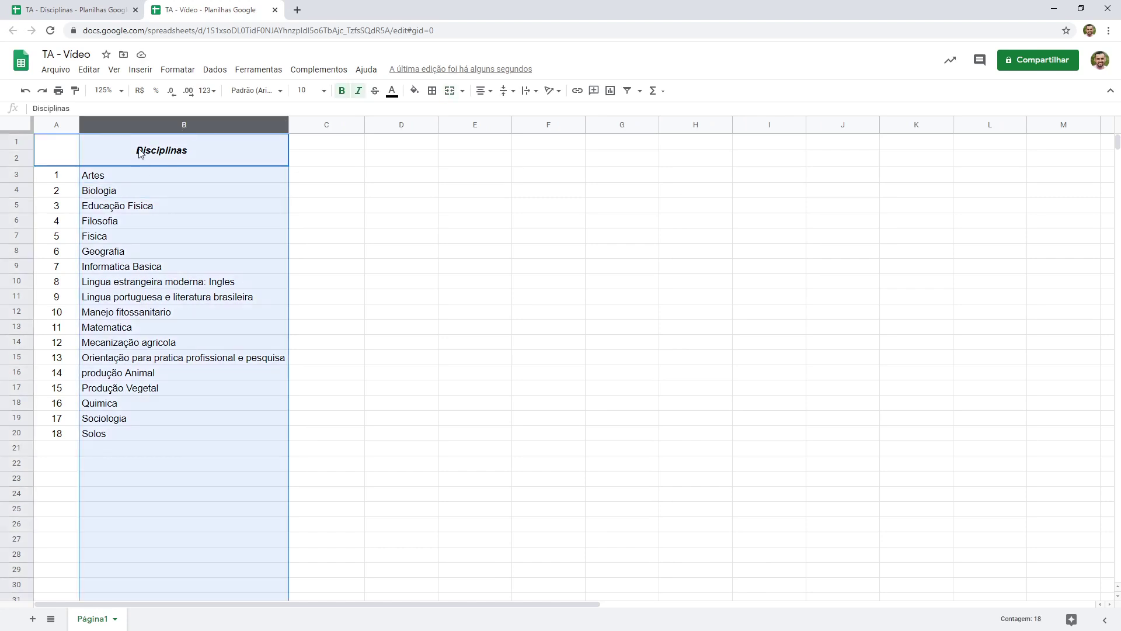
left_click(140, 153)
- Check the span of the 1º Semestre heading in TA - Disciplinas, and merge cells C1:H1 in TA - Vídeo with centred alignment
left_click(81, 10)
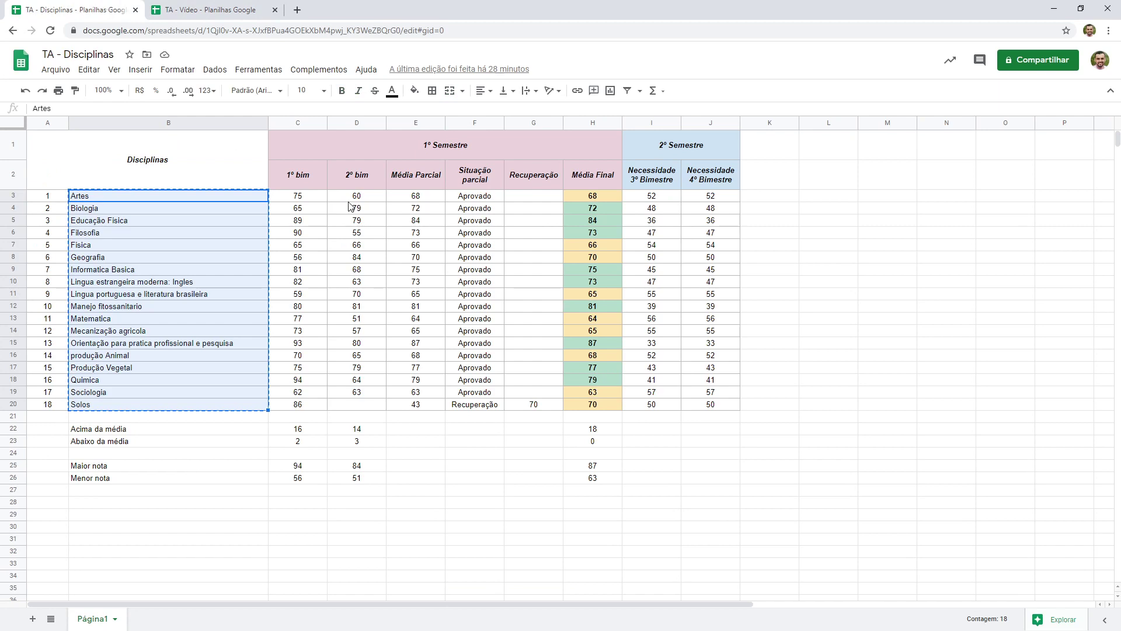
left_click(322, 144)
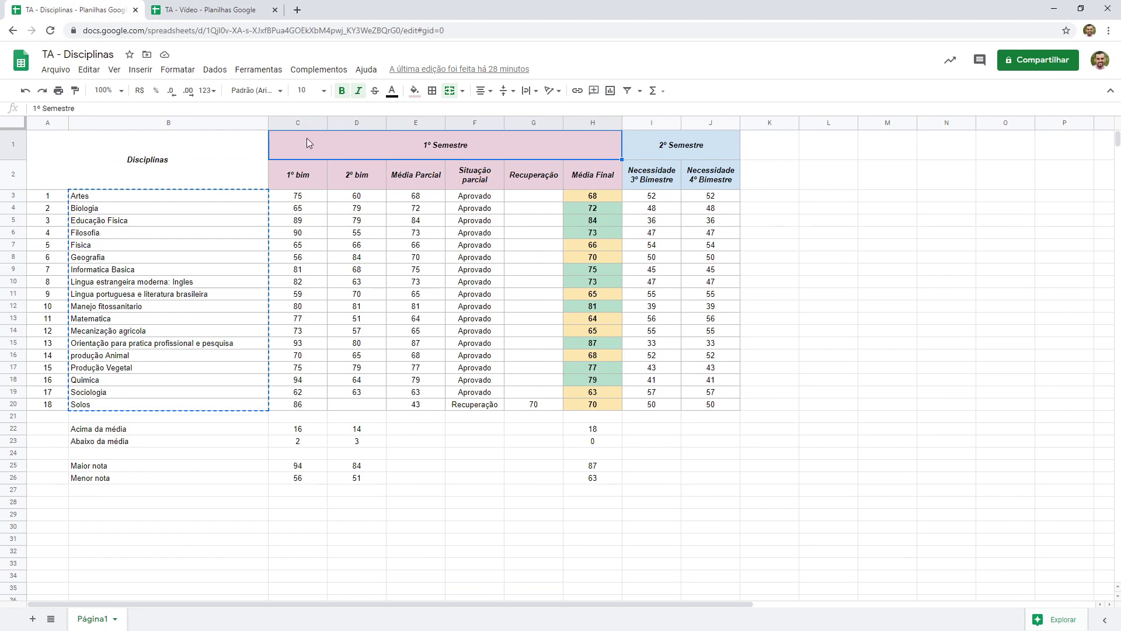
left_click(209, 10)
left_click(362, 144)
left_click_drag(363, 147, 628, 159)
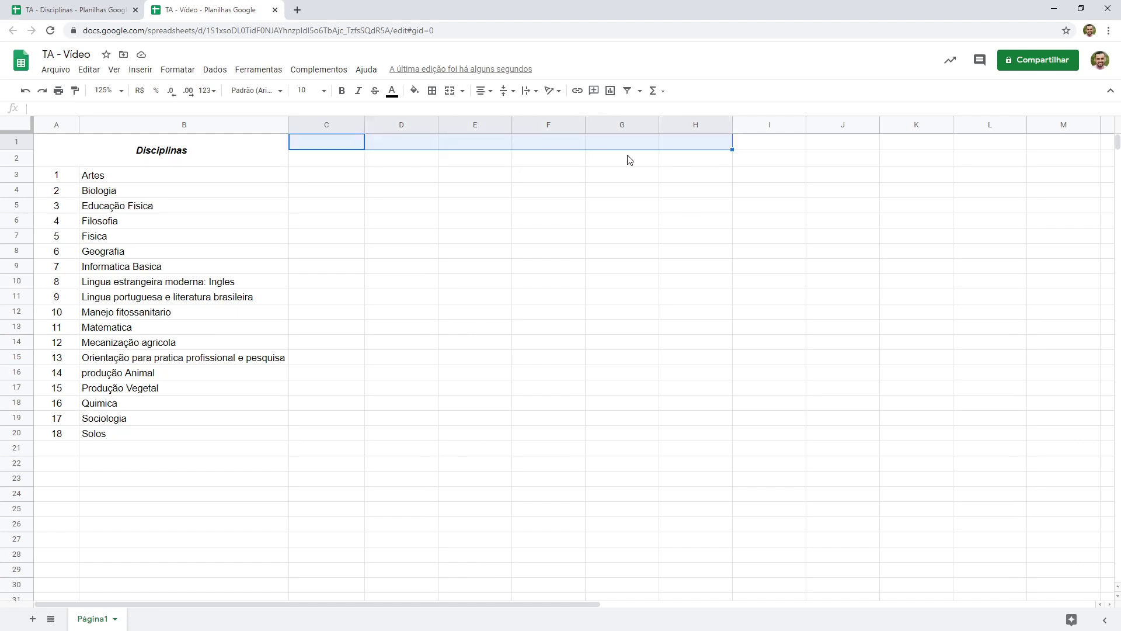
left_click(449, 90)
- Check the heading's wording in TA - Disciplinas and enter "1º Semestre" in the merged cell C1:H1 of TA - Vídeo
left_click(87, 8)
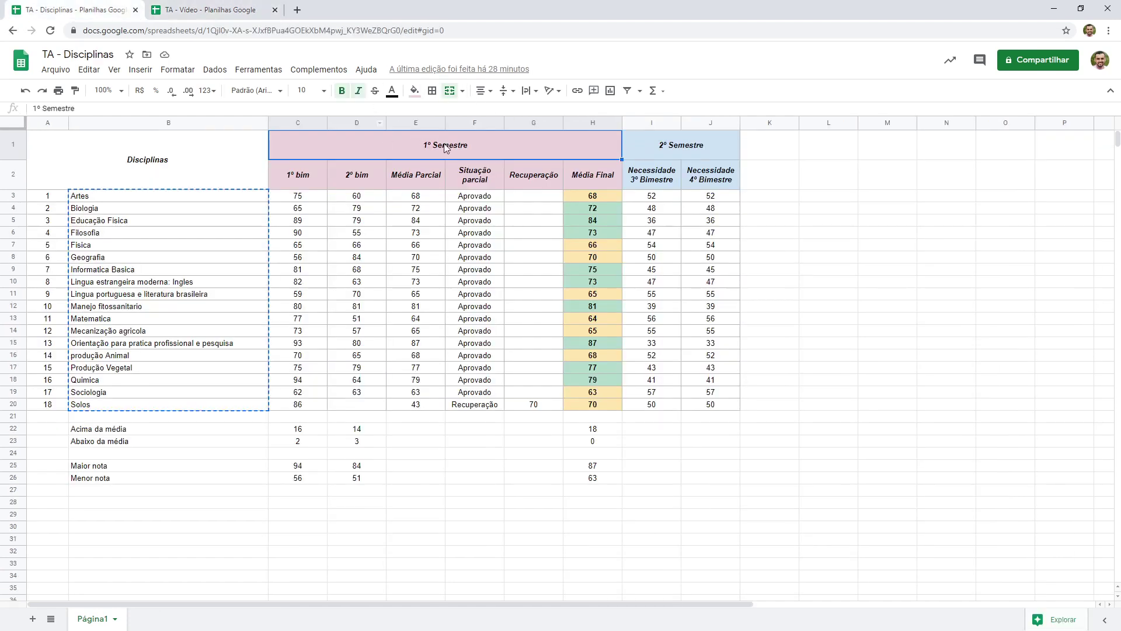
left_click(192, 6)
double_click(484, 141)
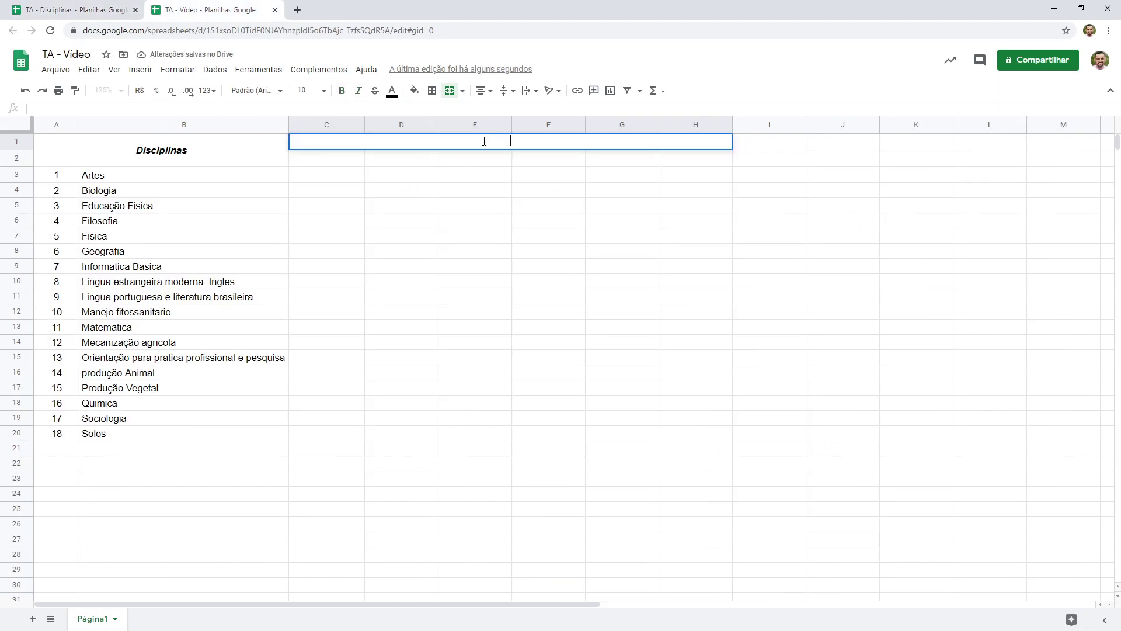
type("emestre")
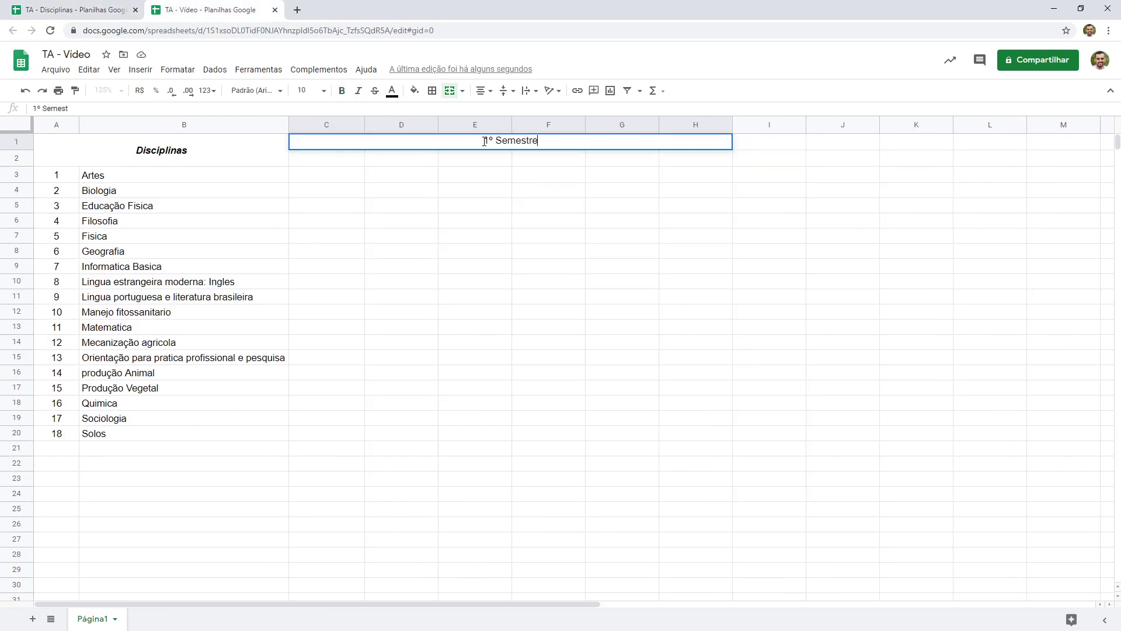
key("Return")
- Merge cells I1:J1 and enter the heading "2º Semestre"
left_click_drag(750, 147, 810, 145)
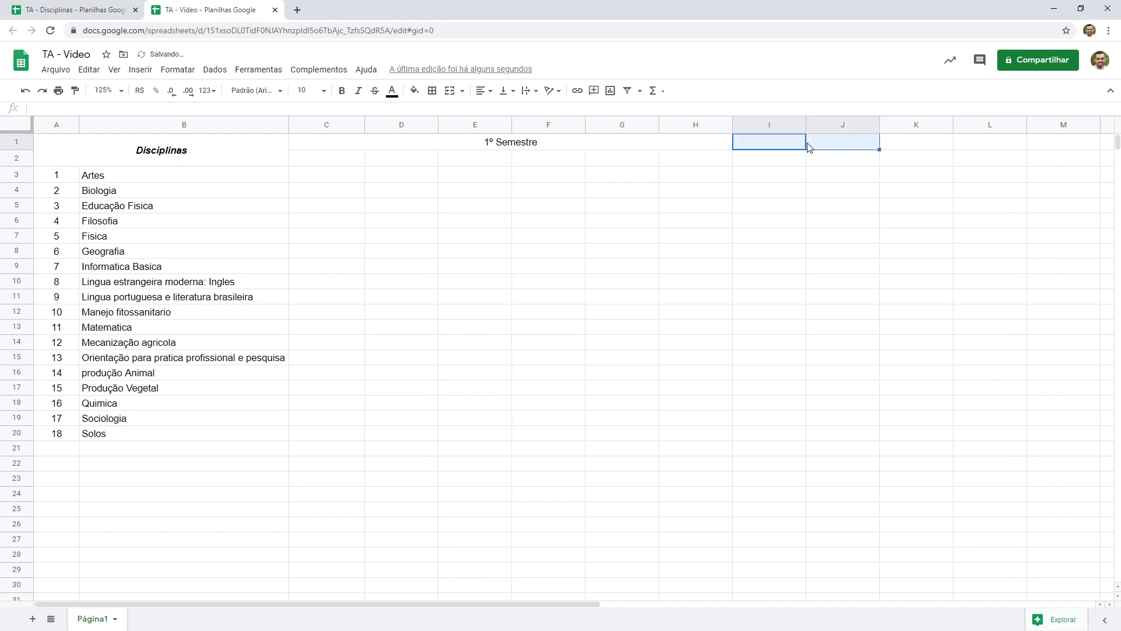
left_click(769, 147)
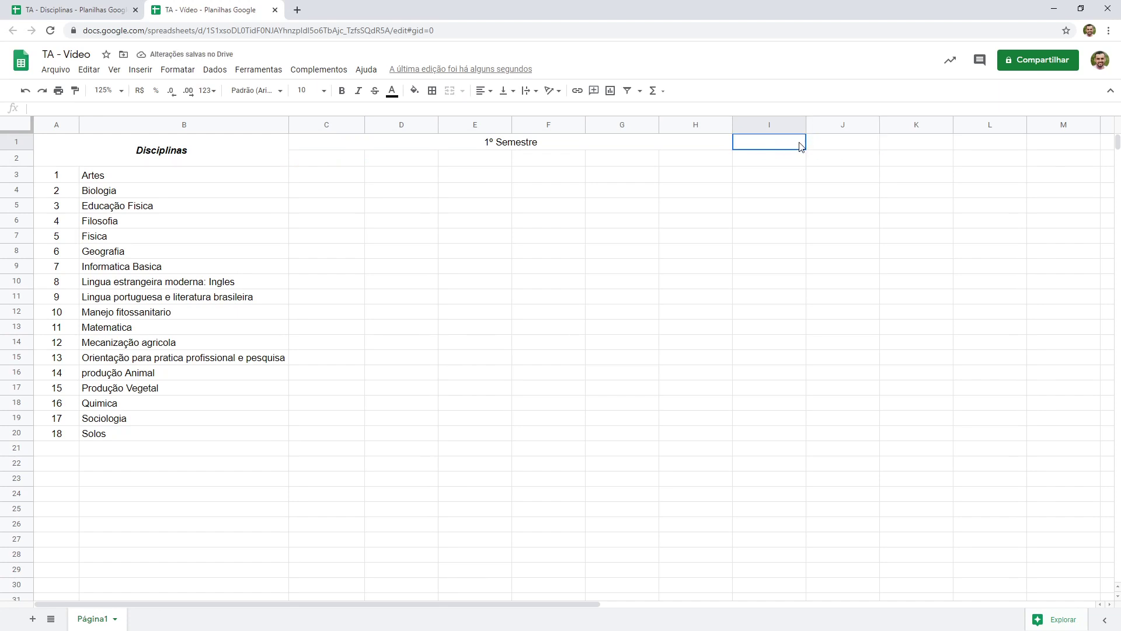
left_click_drag(801, 146, 834, 148)
left_click(450, 90)
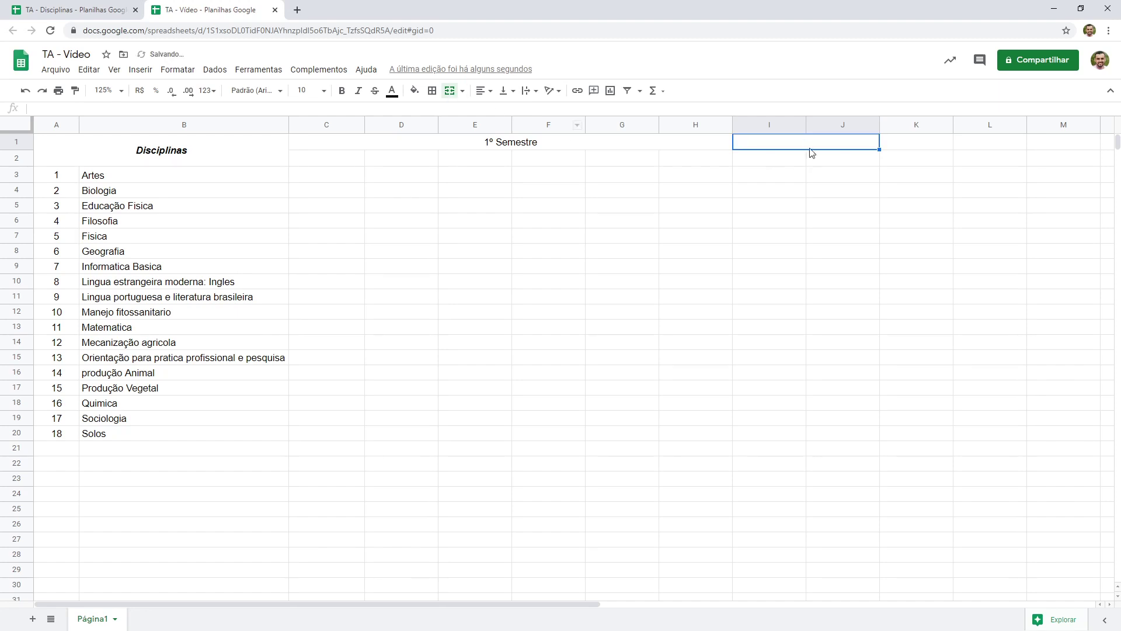
double_click(804, 143)
type("2")
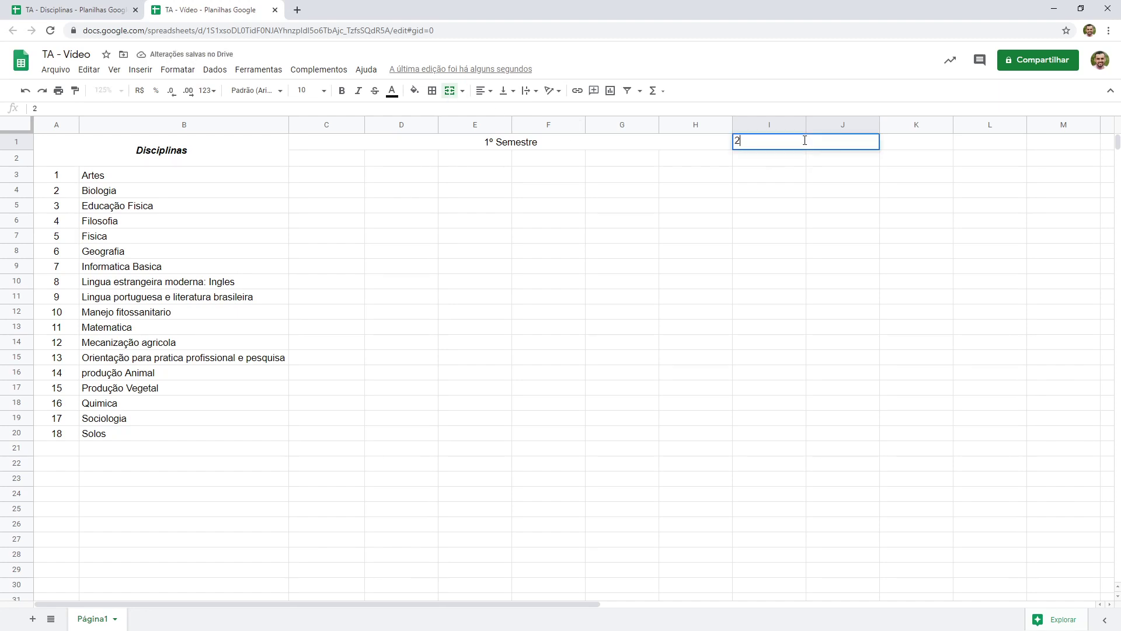
type("º Semest")
key("BackSpace")
type("stre")
key("Return")
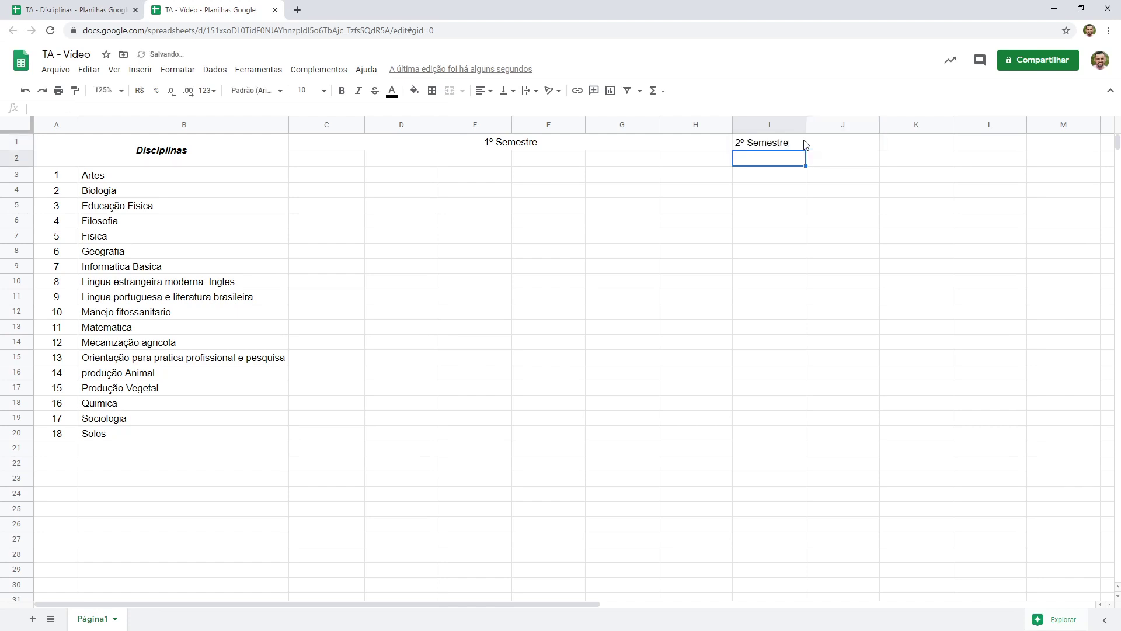
- Check the column headings in TA - Disciplinas and enter "1º Bim" in cell C2 of TA - Vídeo
left_click(797, 144)
left_click(102, 7)
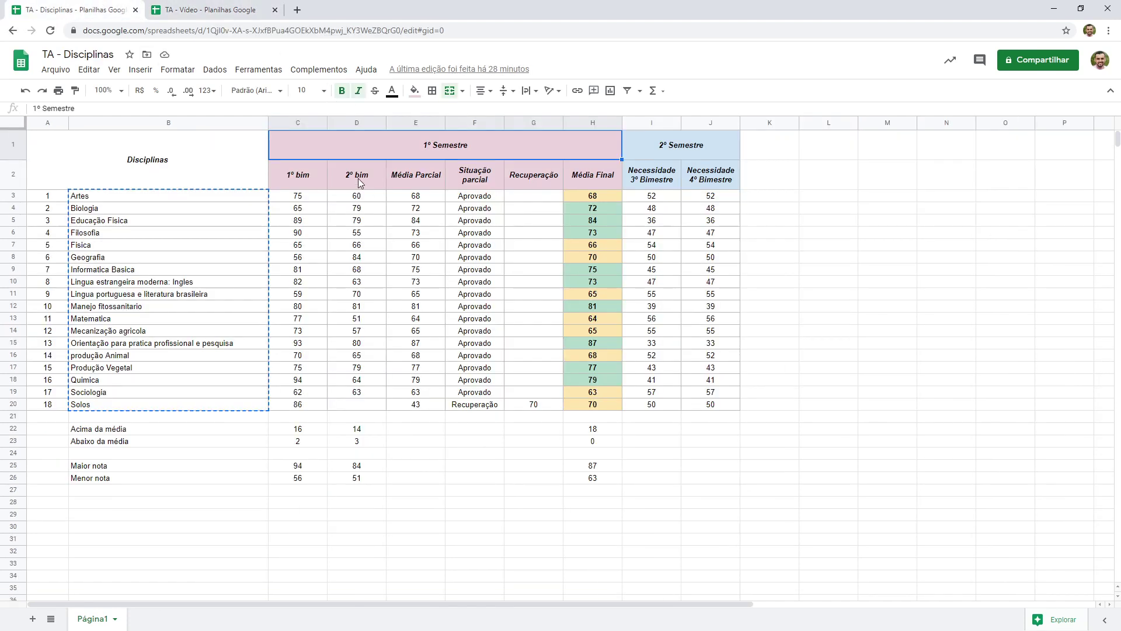
left_click(299, 174)
left_click(349, 176)
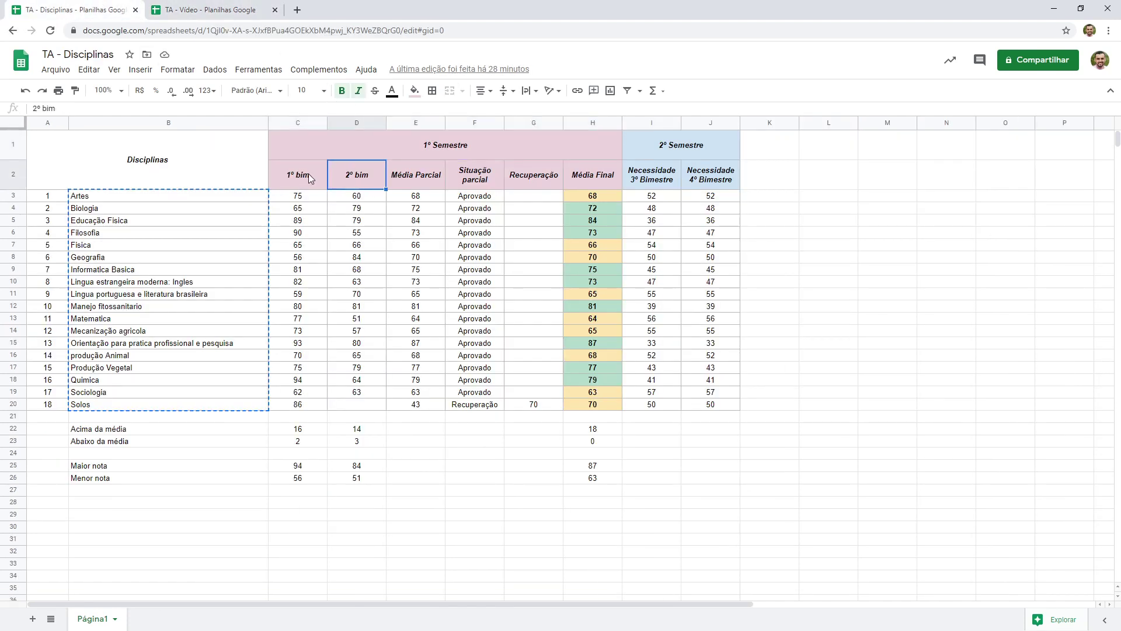
left_click(404, 181)
left_click(477, 179)
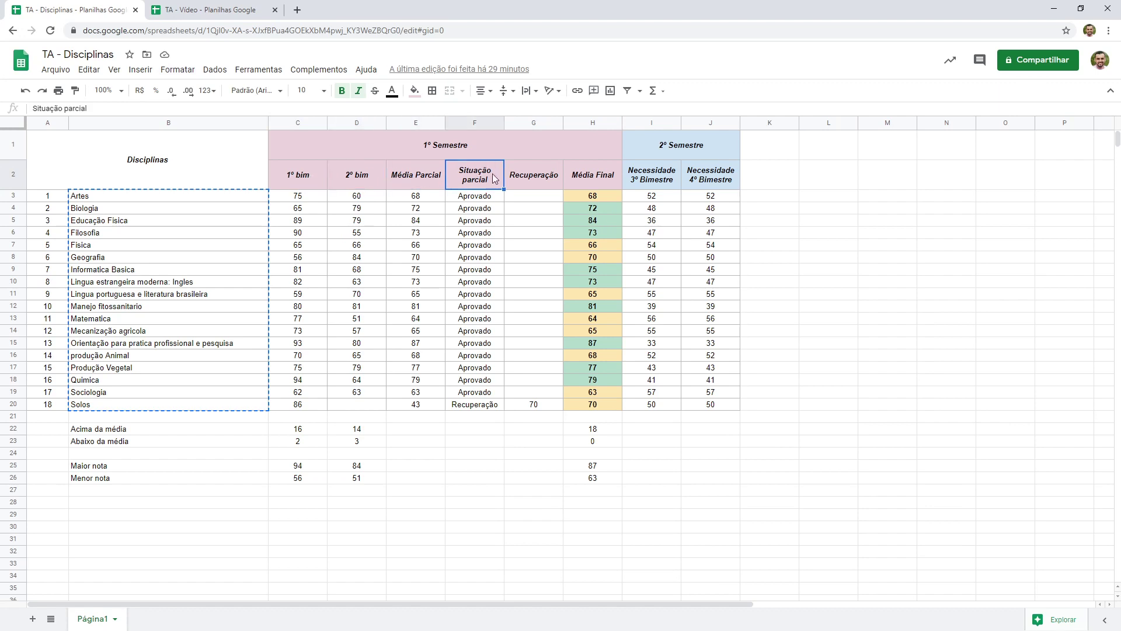
left_click(233, 8)
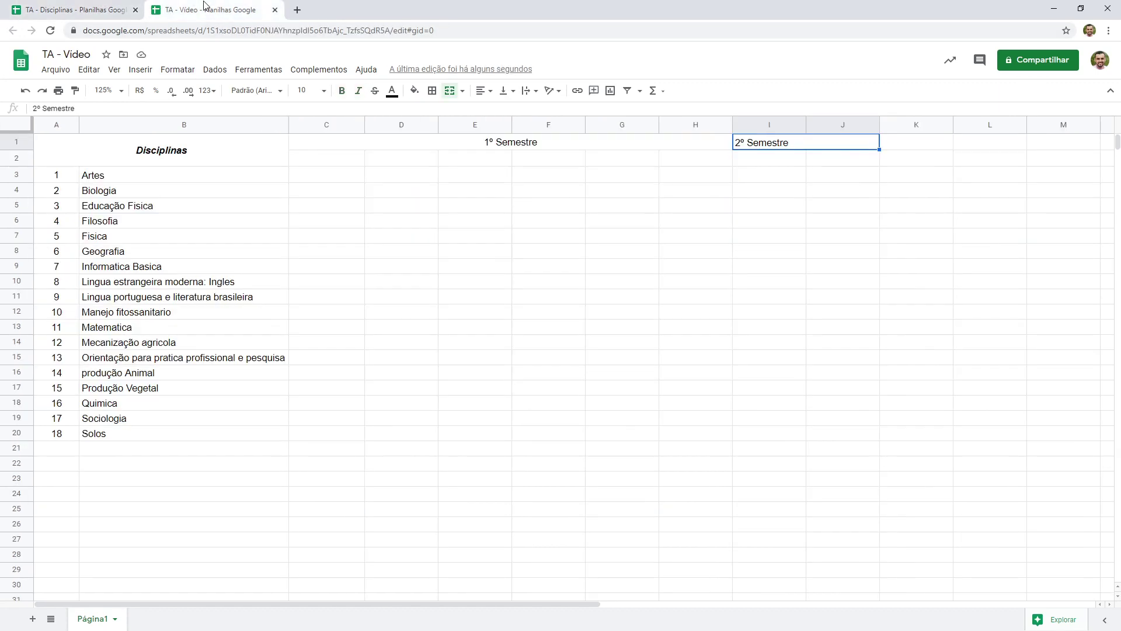
left_click(304, 162)
type("1")
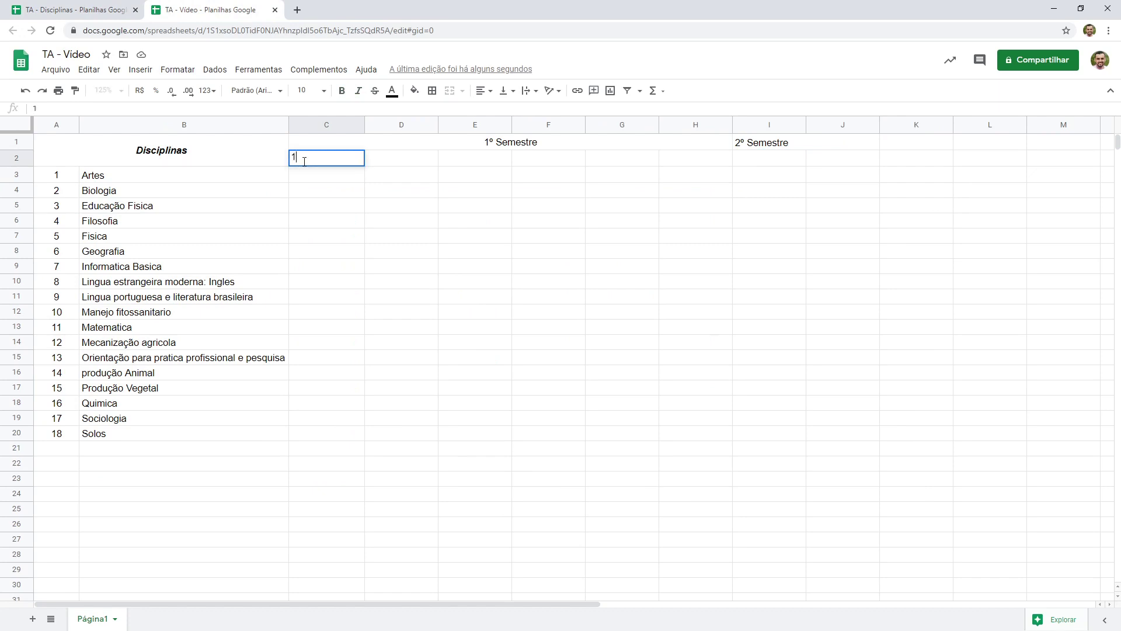
type("º Bim")
key("Return")
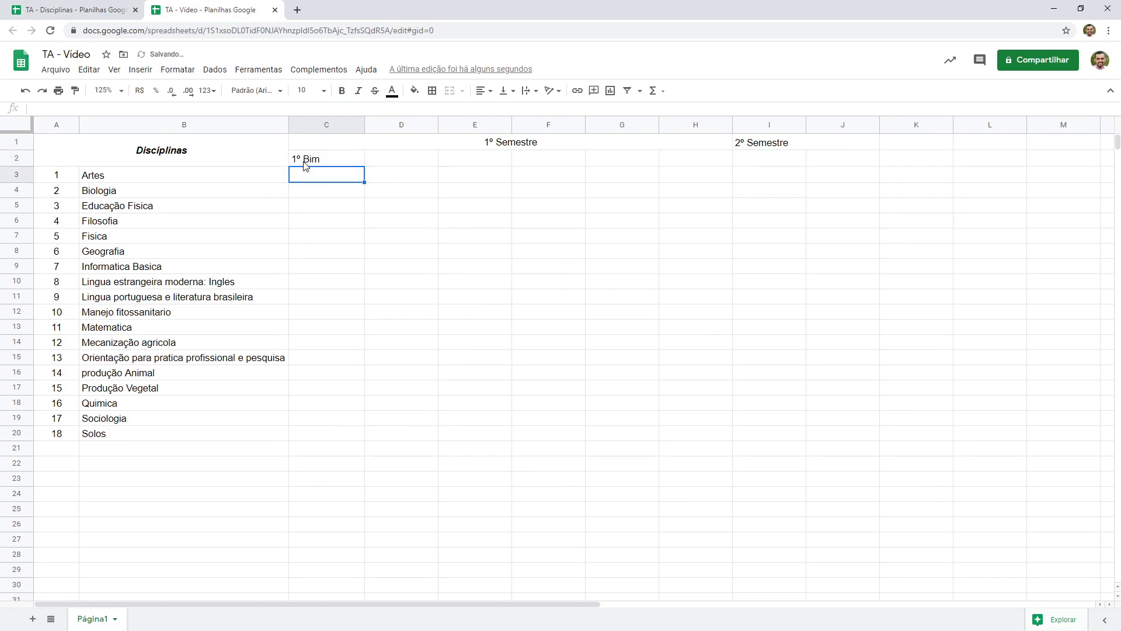
- Enter the heading "2º Bim" in cell D2
left_click(303, 161)
key("Tab")
type("2º Sim")
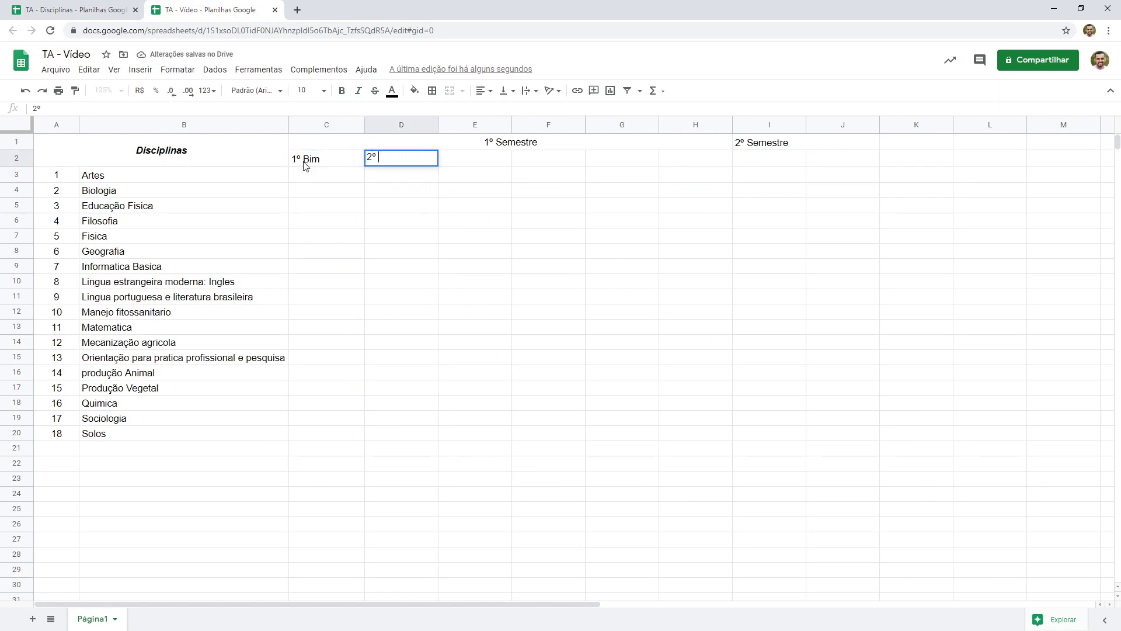
key("Return")
double_click(396, 161)
type("Bim")
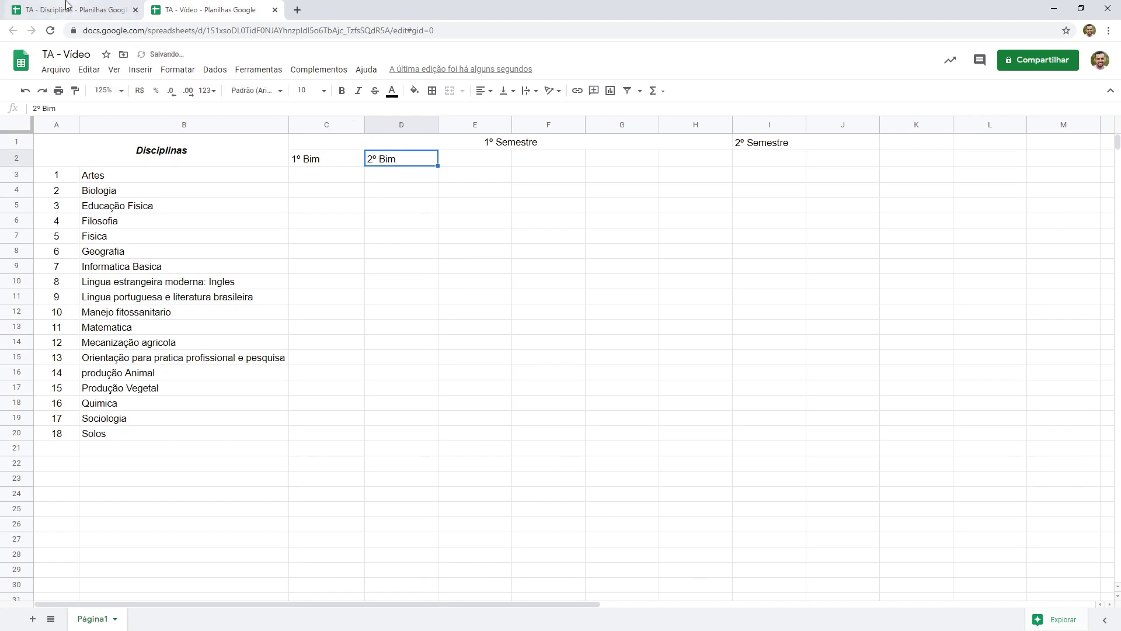
- Check the heading after 2º bim in TA - Disciplinas and enter "Média parcial" in cell E2 of TA - Vídeo
left_click(76, 10)
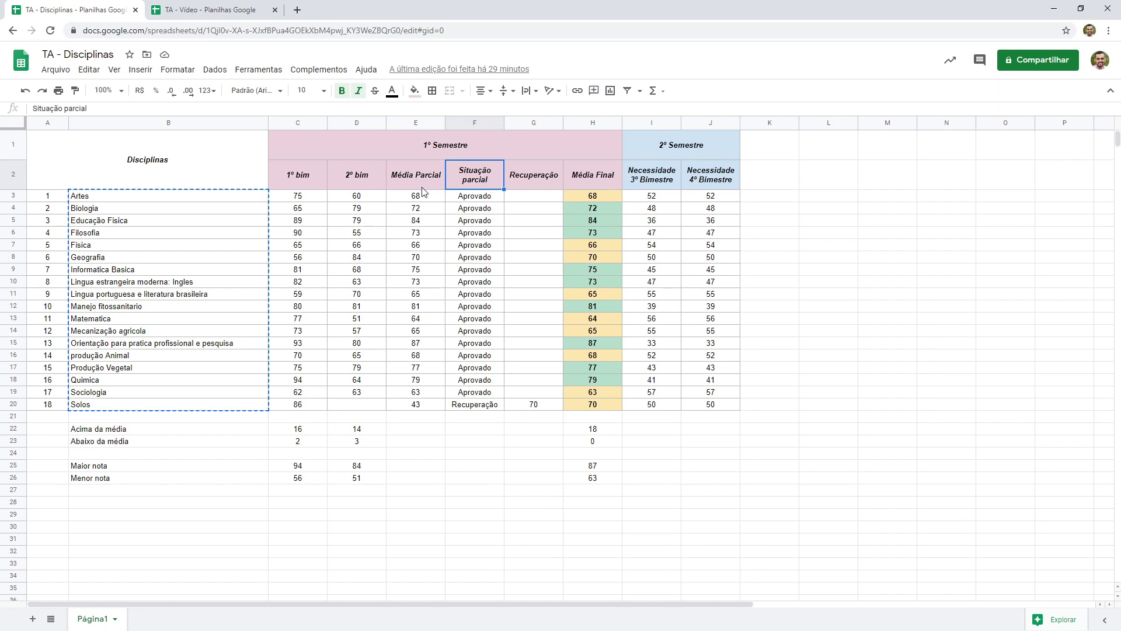
left_click(243, 9)
left_click(465, 166)
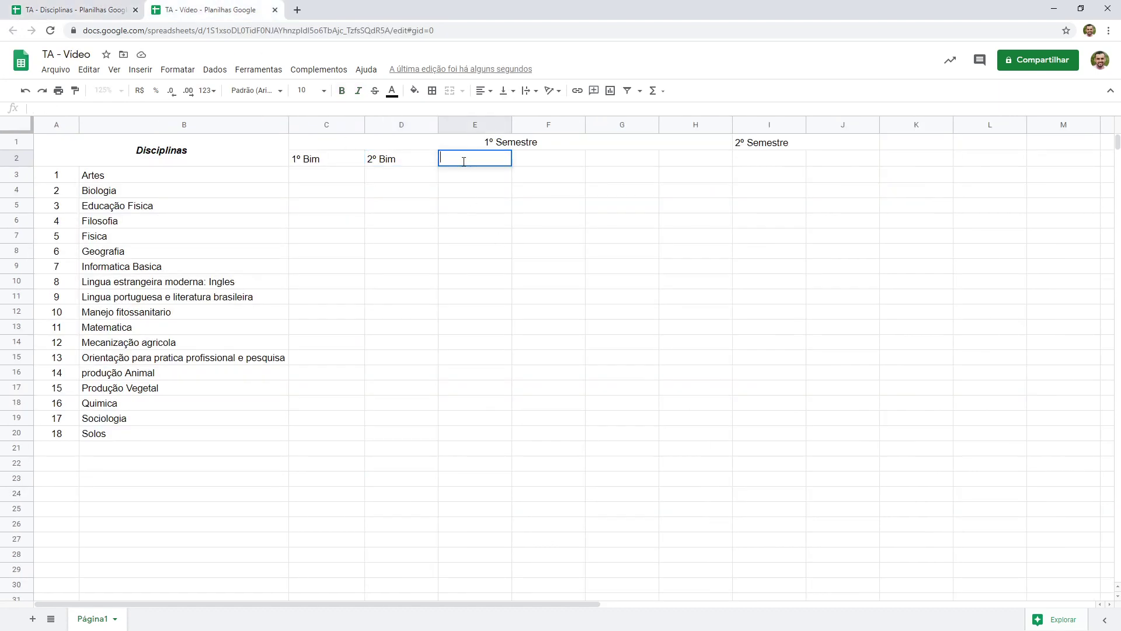
type("Mp")
type("é")
type("dia pa")
type("rcial")
key("Return")
- Enter the heading "Situação parcial" in cell F2
key("Up")
key("Right")
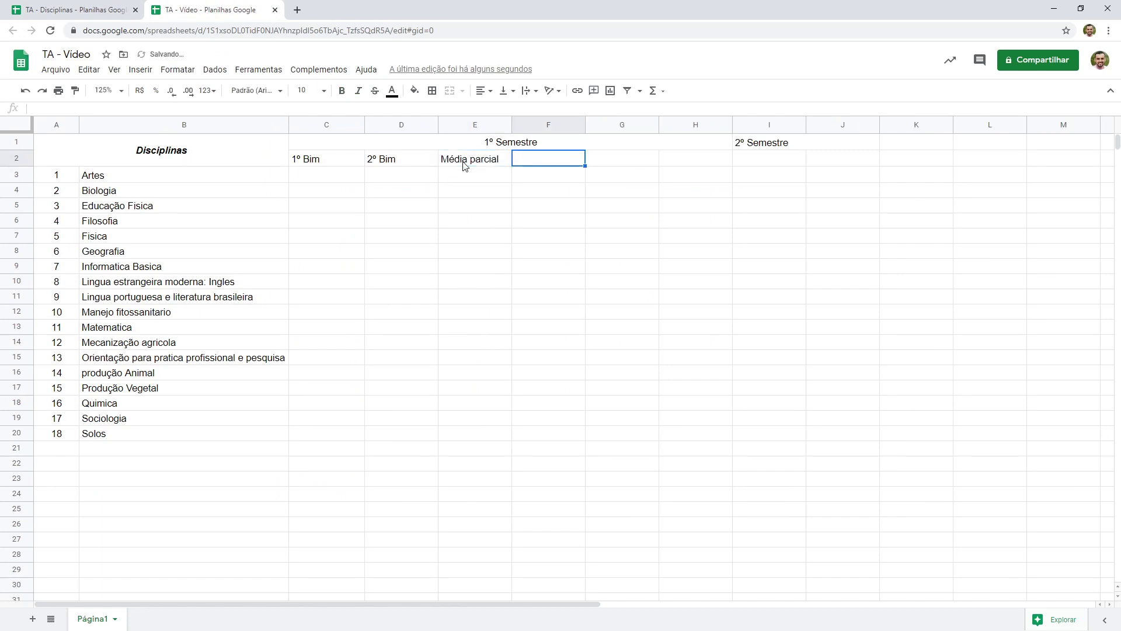
type("Situação p")
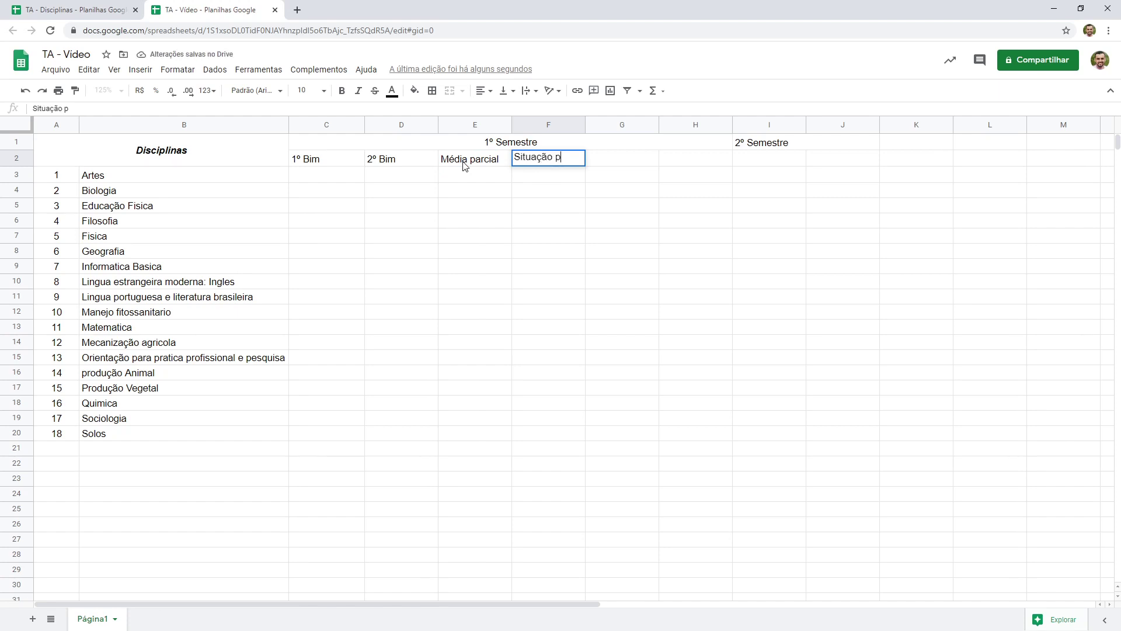
type("arcial")
key("Return")
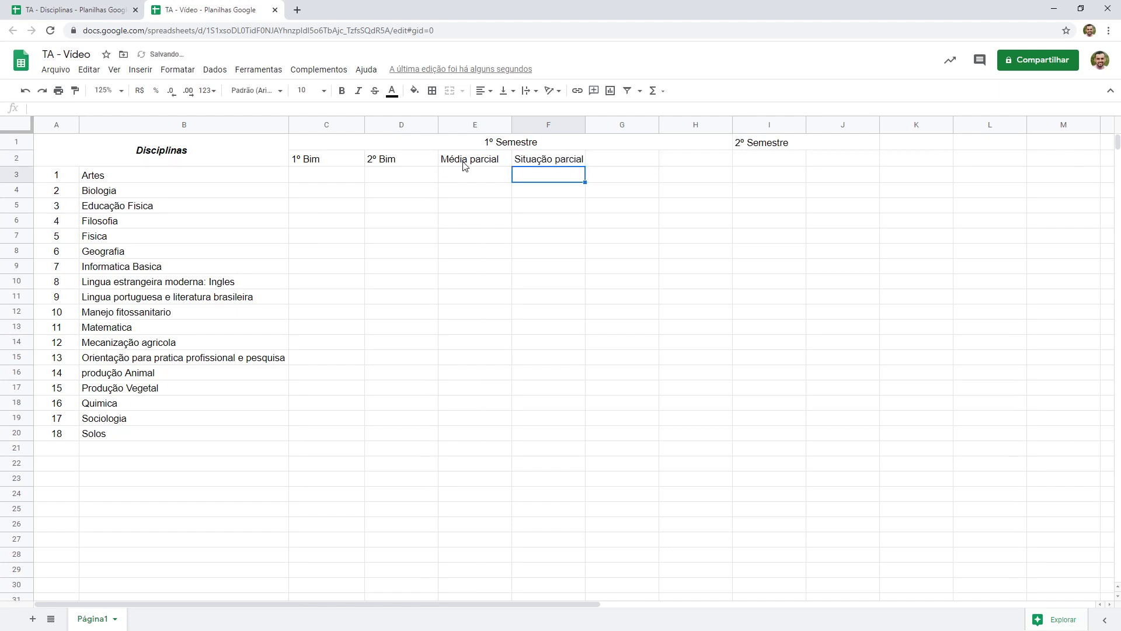
- Check the remaining 1º Semestre headings in TA - Disciplinas, and enter "Recuperação" in G2 and "Média Final" in H2 of TA - Vídeo
left_click(112, 4)
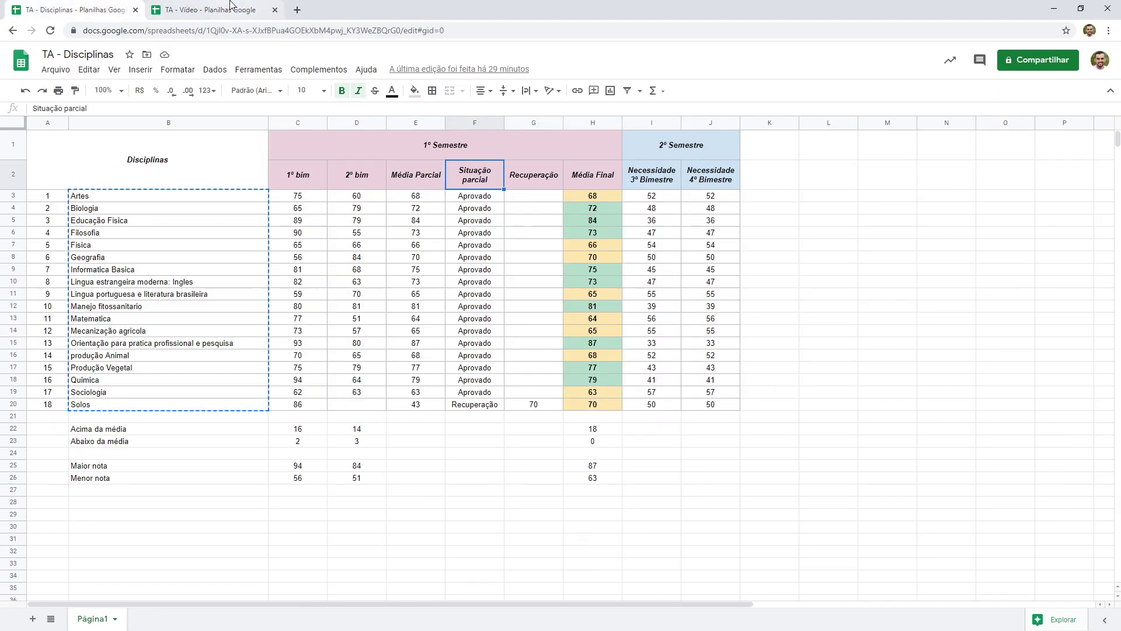
left_click(210, 9)
left_click(619, 169)
type("Recuperação")
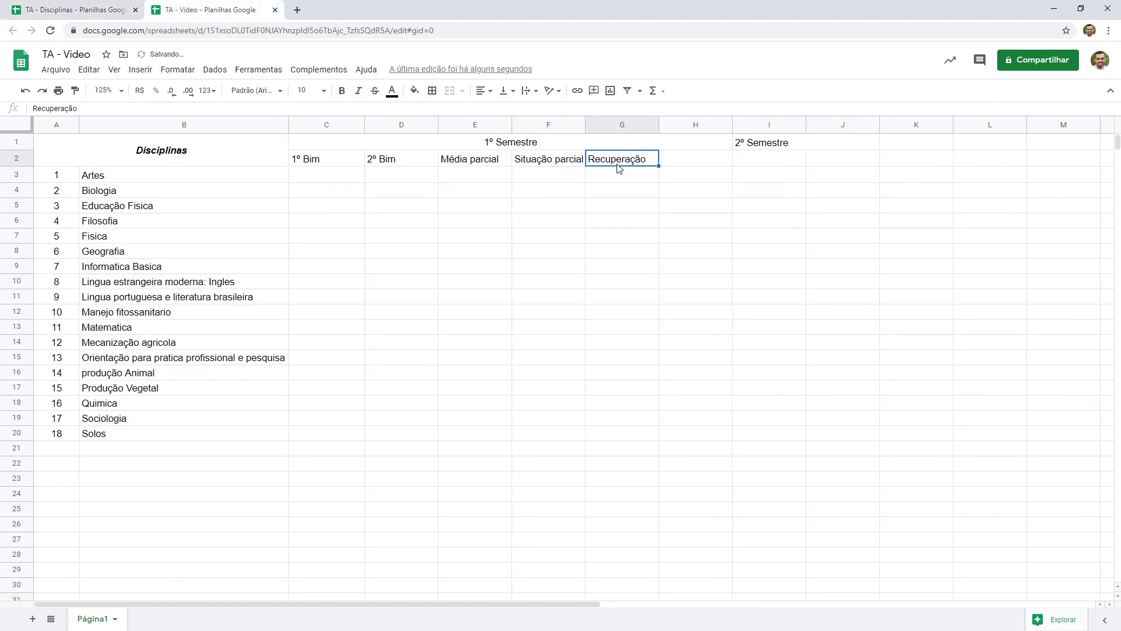
key("Tab")
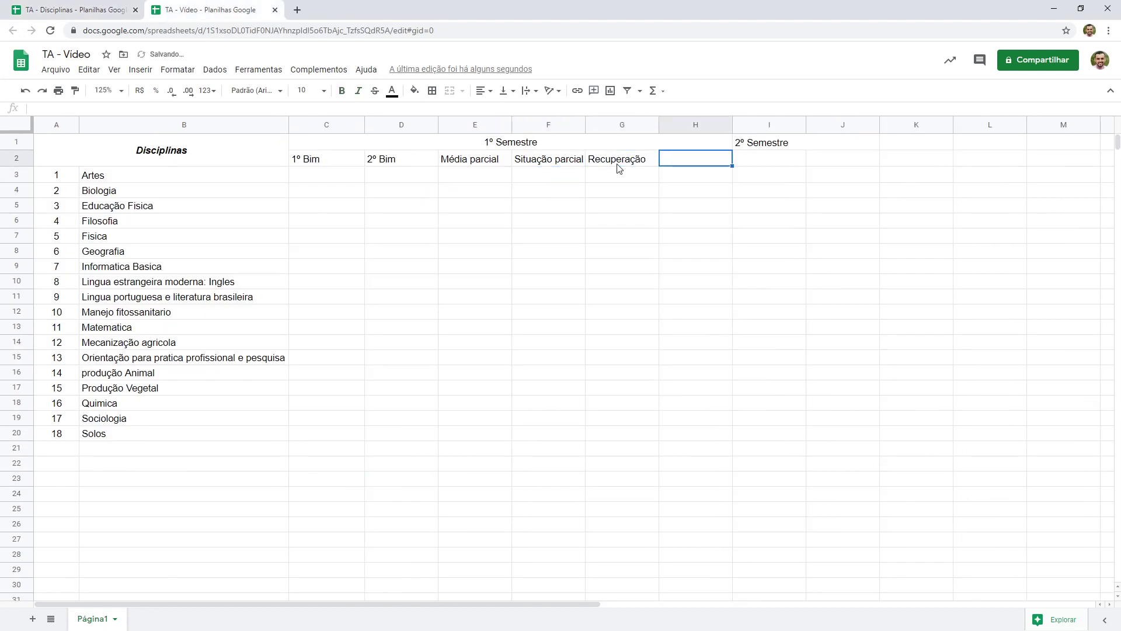
type("Média Final")
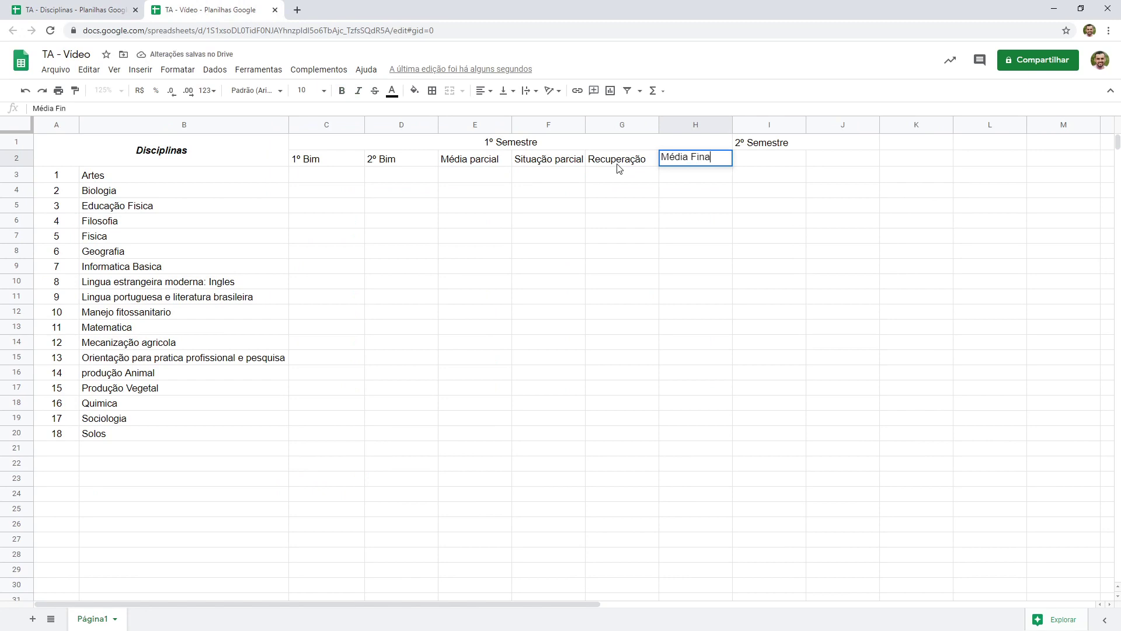
key("Return")
key("Up")
- Check the 2º Semestre column headings in TA - Disciplinas and enter "Necessidade 3º bimestre" in cell I2 of TA - Vídeo
left_click(81, 9)
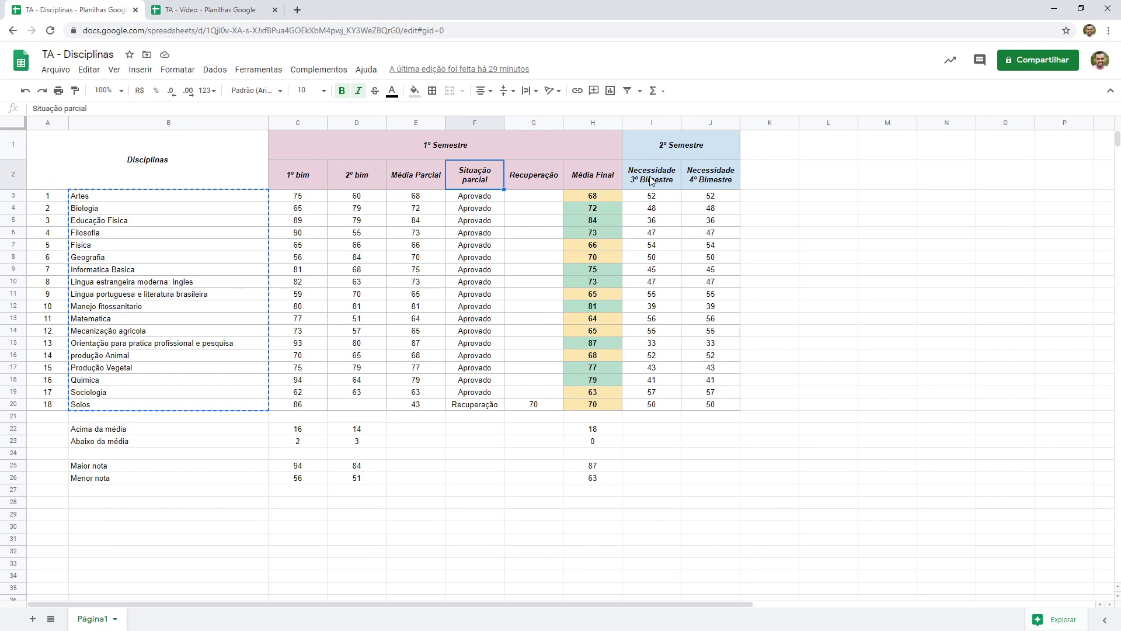
key("ctrl+Tab")
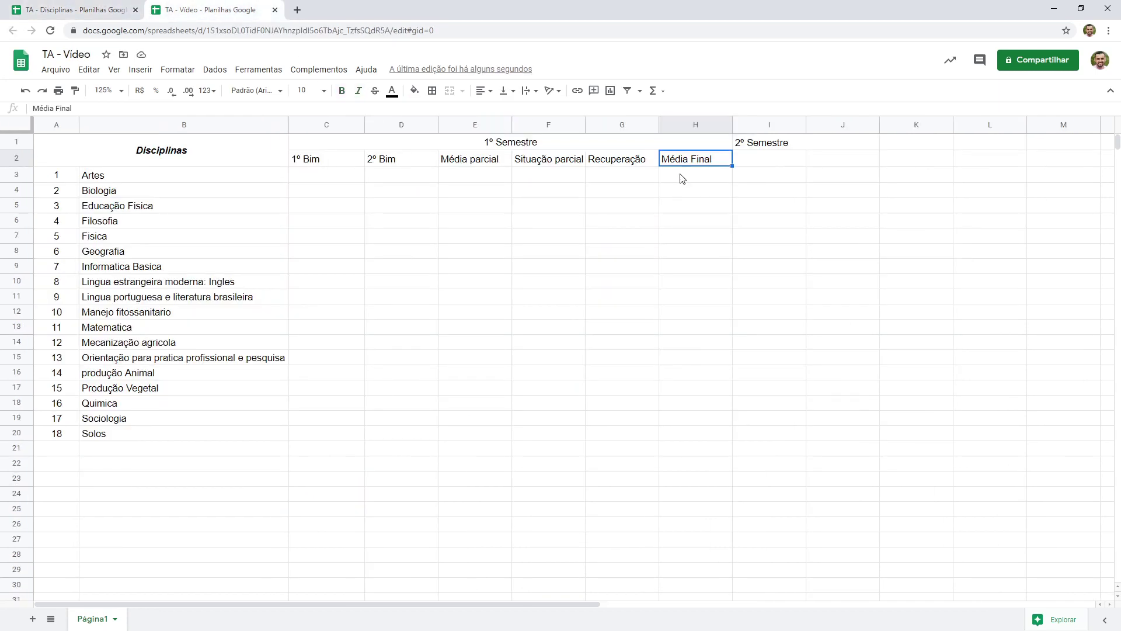
double_click(777, 158)
type("Neces")
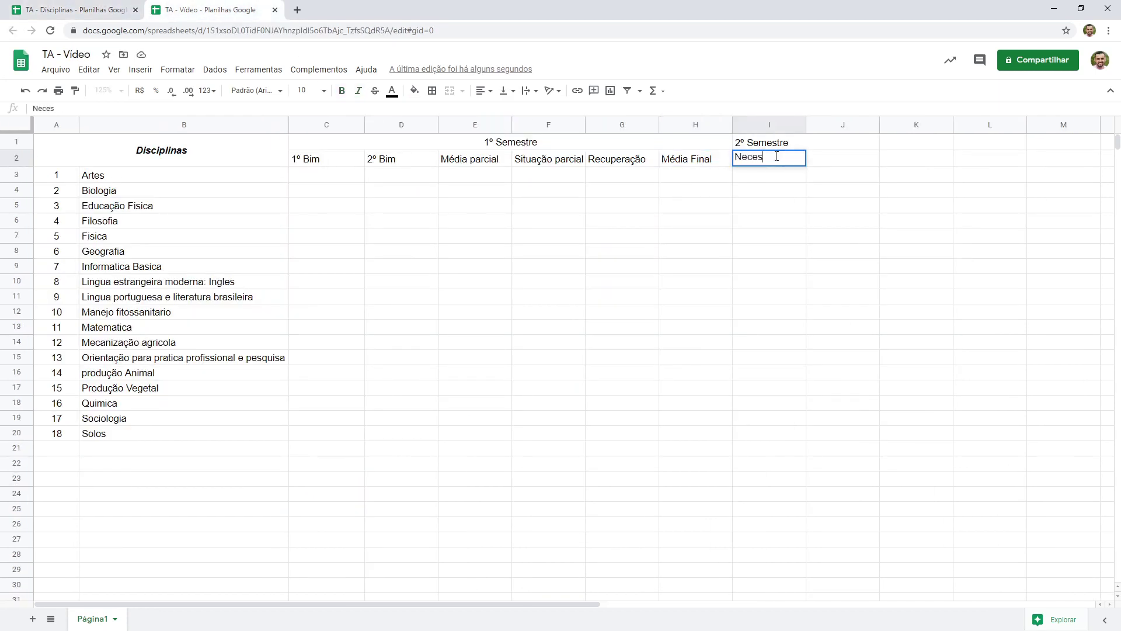
type("sidade 3º sime")
key("BackSpace")
key("BackSpace")
key("BackSpace")
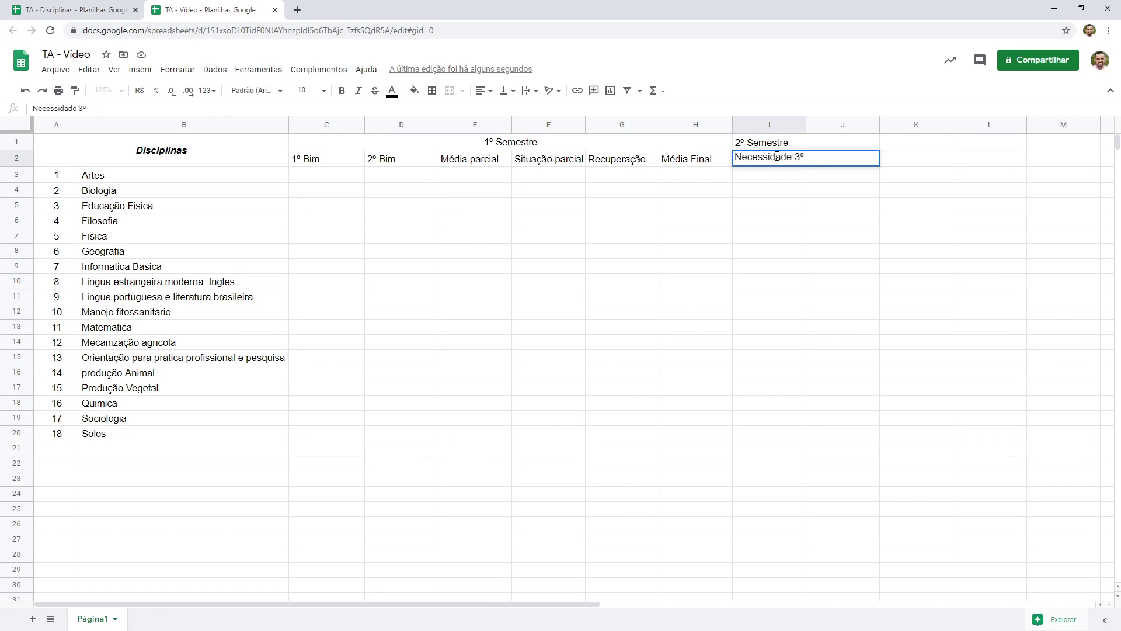
type("bimestre")
key("Return")
left_click(777, 157)
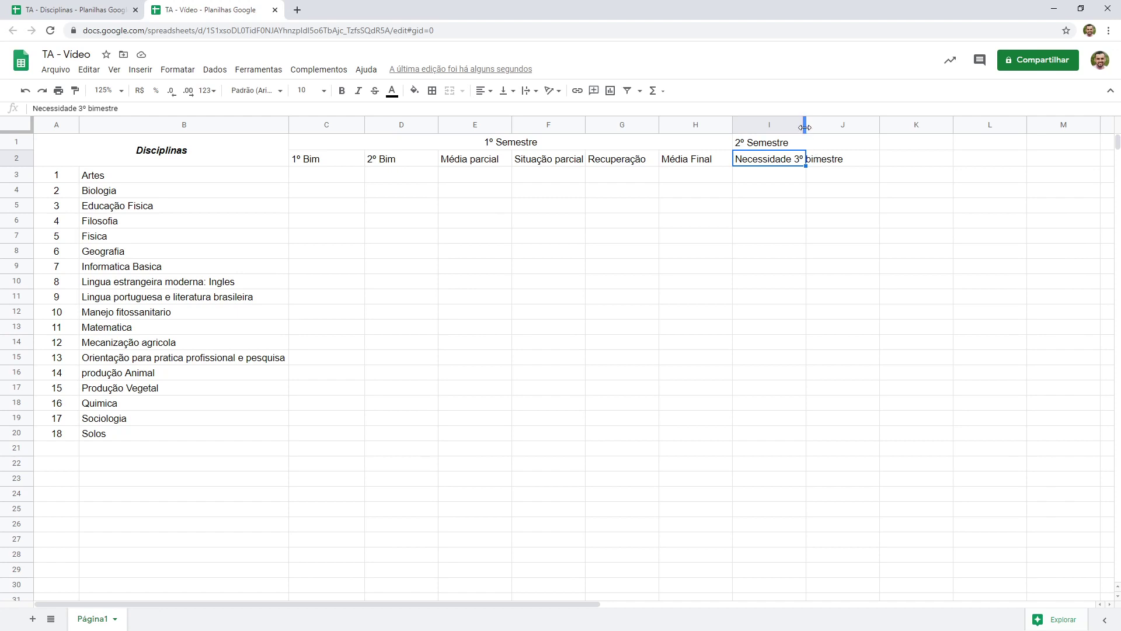
left_click_drag(805, 127, 852, 129)
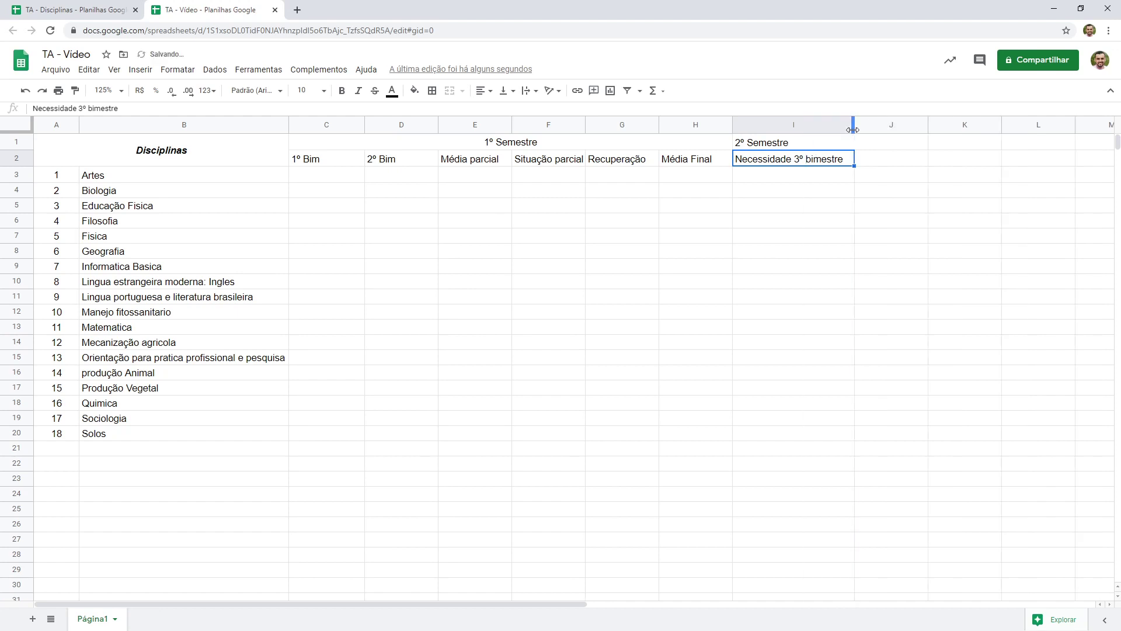
key("ctrl+z")
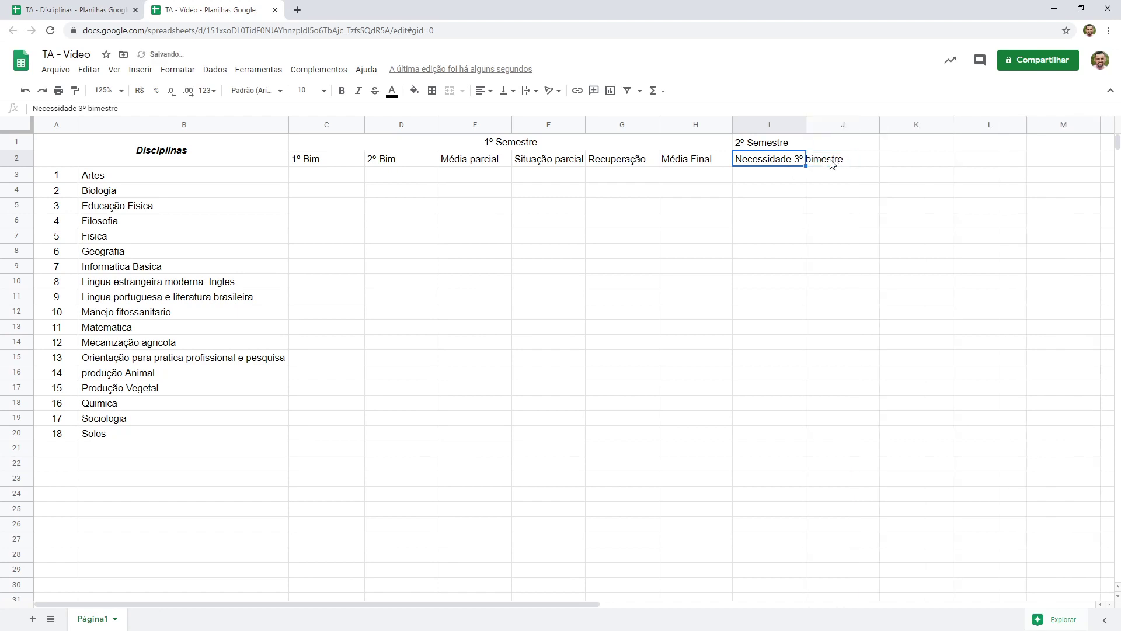
- Set text wrapping for the headings in C2:J2 and increase the height of row 2 to fit two lines
left_click_drag(309, 164, 851, 165)
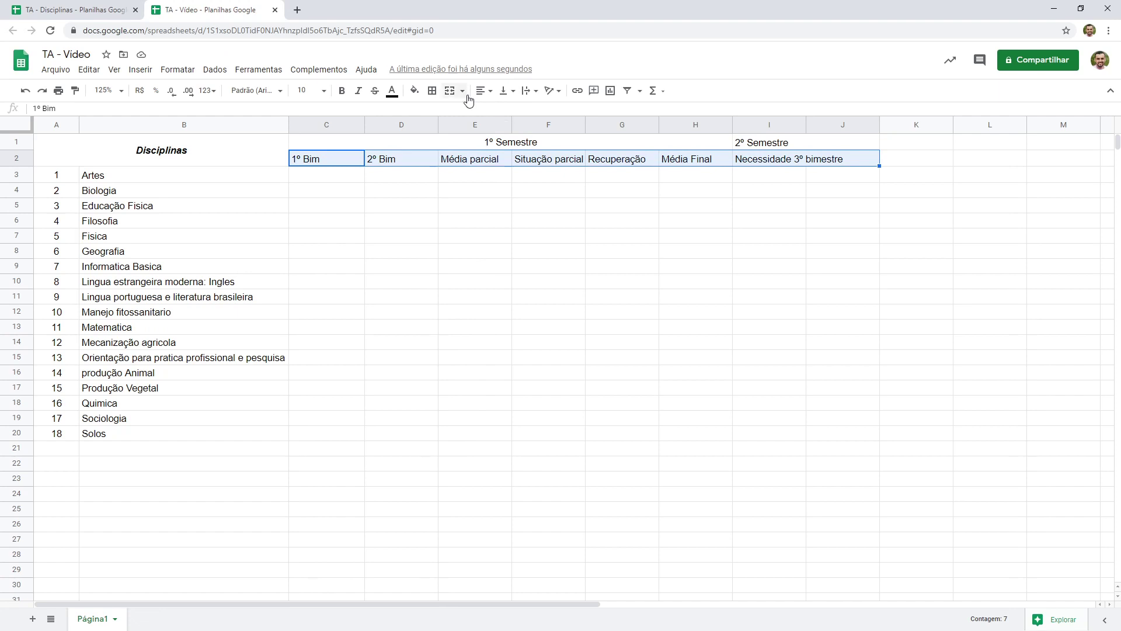
left_click(531, 92)
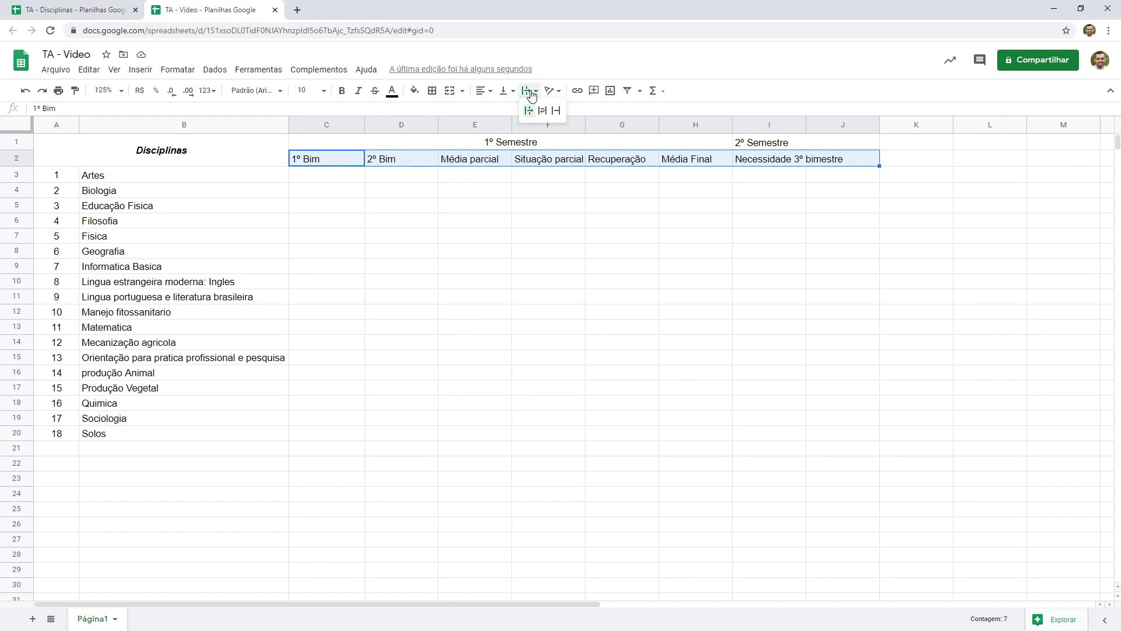
left_click(543, 111)
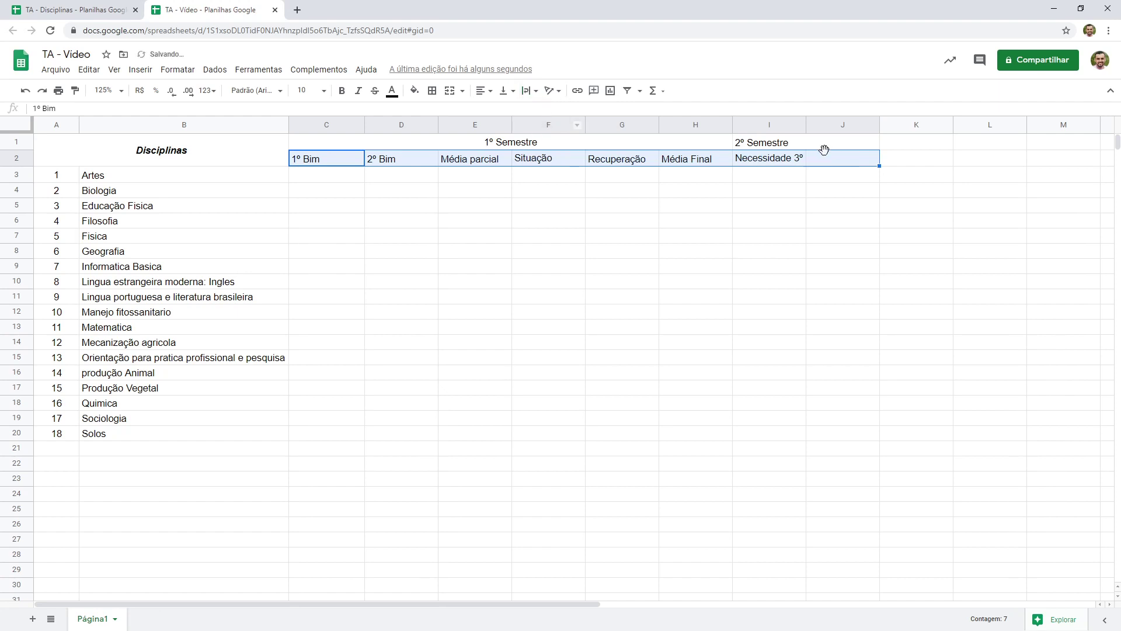
left_click(22, 159)
left_click_drag(16, 168, 16, 190)
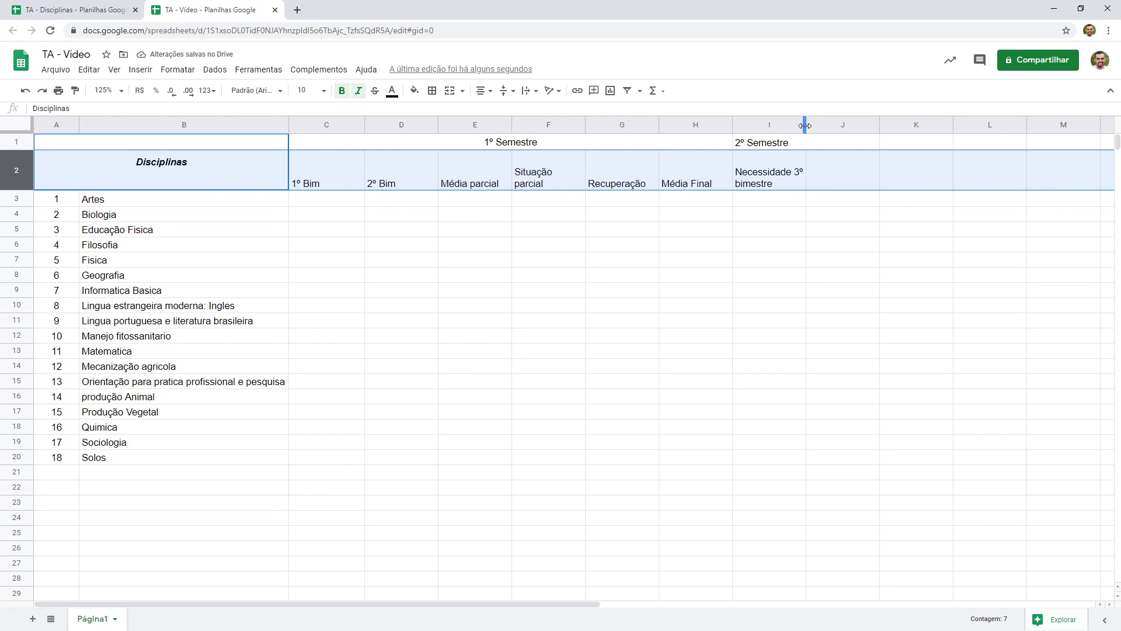
mouse_move(805, 126)
left_mouse_down()
mouse_move(896, 125)
mouse_move(797, 129)
mouse_move(805, 126)
left_mouse_up()
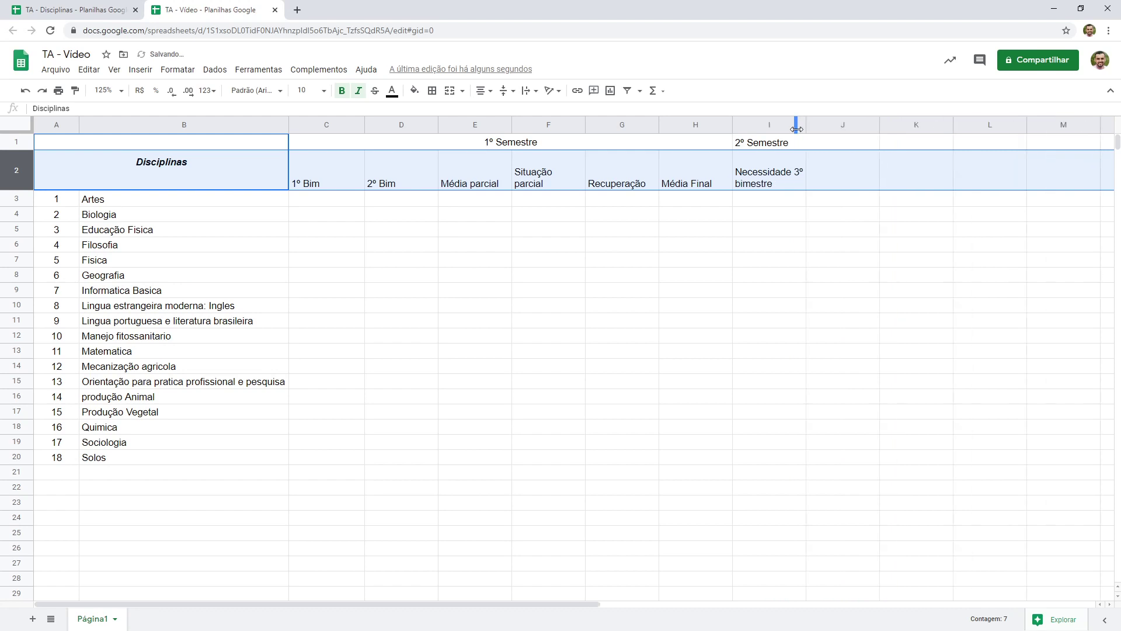
- Copy the heading text of I2 into J2 and change it to "Necessidade 4º bimestre"
left_click(773, 172)
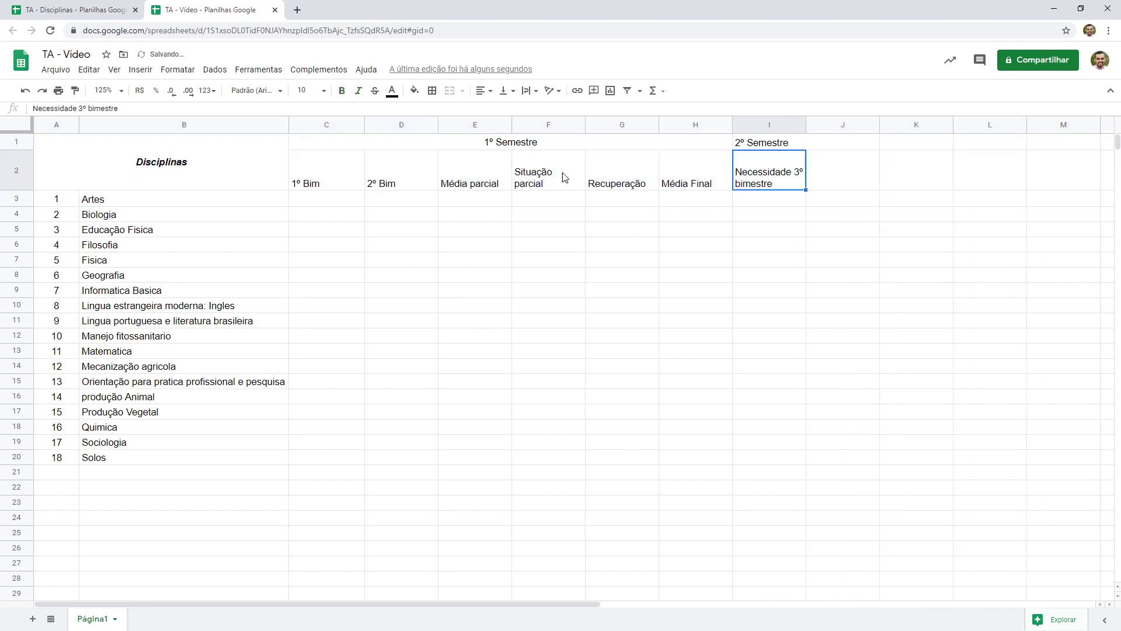
left_click(487, 174)
double_click(791, 179)
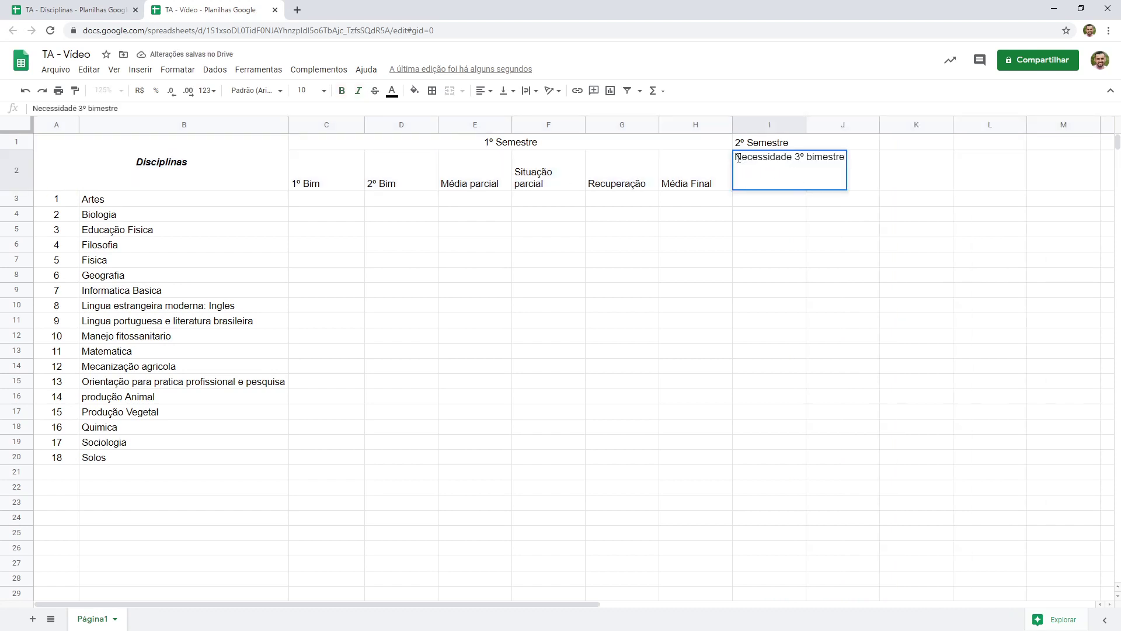
left_click_drag(738, 157, 889, 161)
key("ctrl+c")
left_click(871, 212)
double_click(857, 176)
key("ctrl+v")
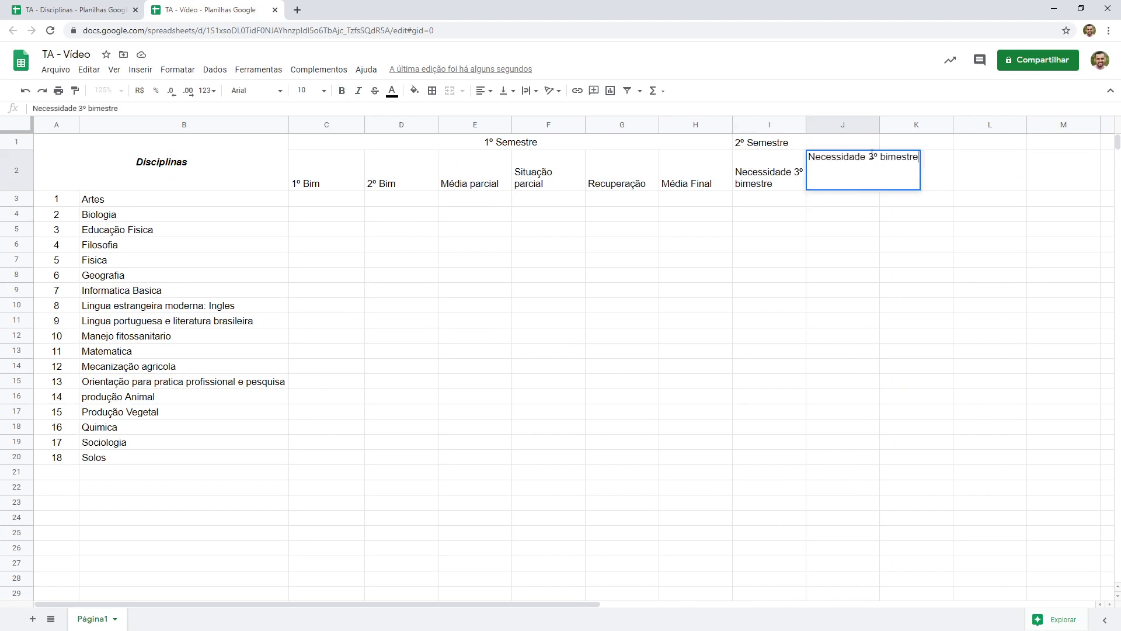
type("4")
left_click(861, 221)
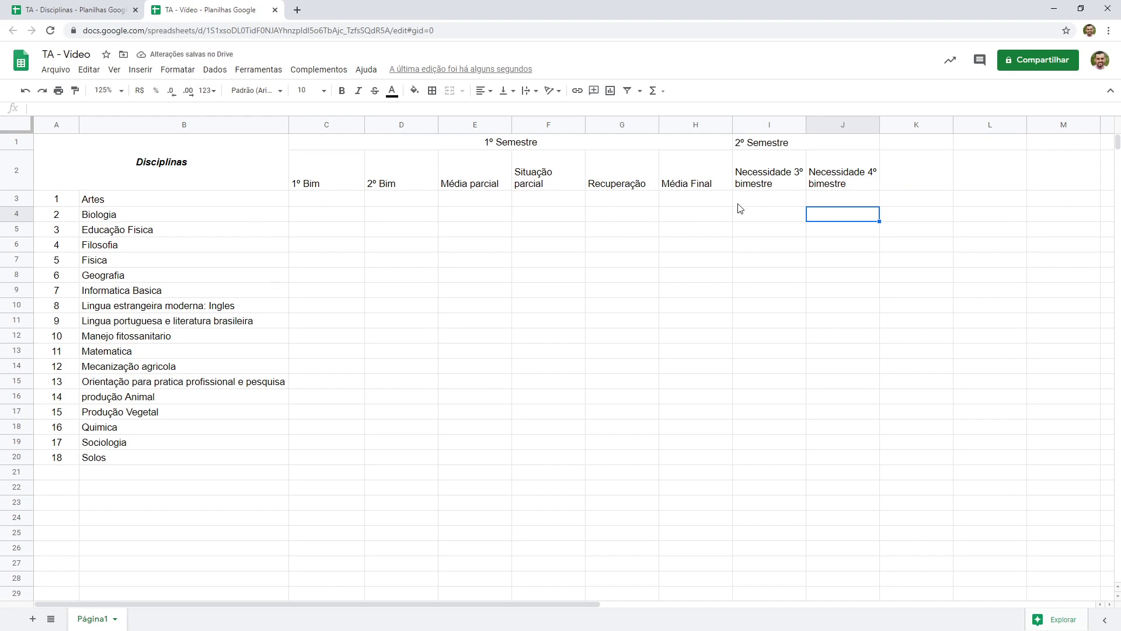
- Centre the contents of the range C1:J20 horizontally
left_click_drag(341, 143, 833, 454)
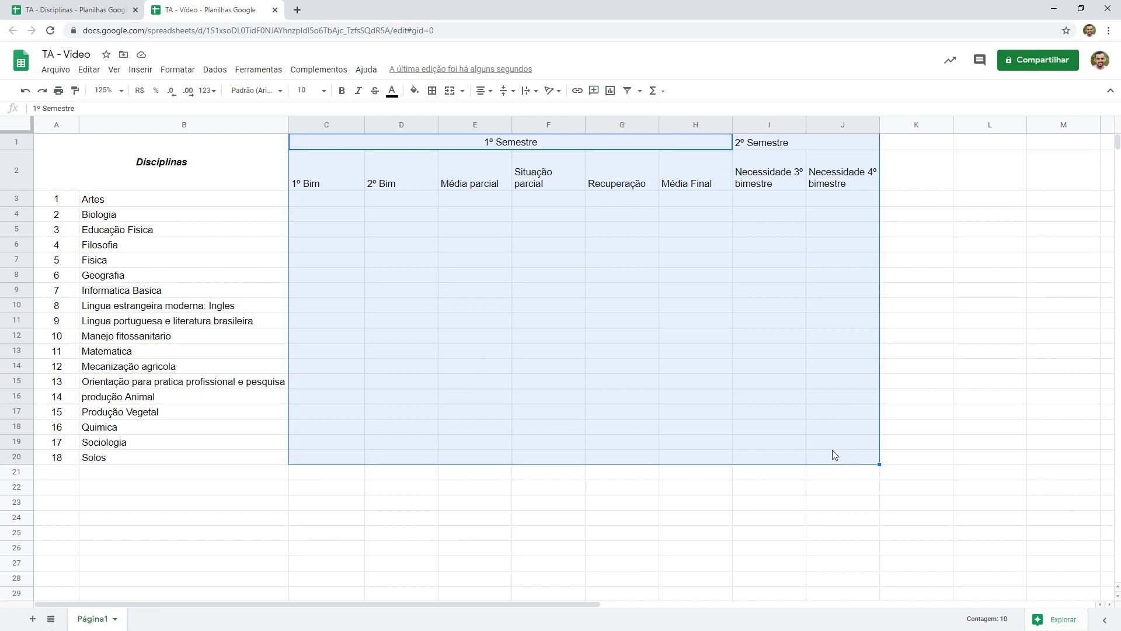
left_click(484, 90)
left_click(497, 112)
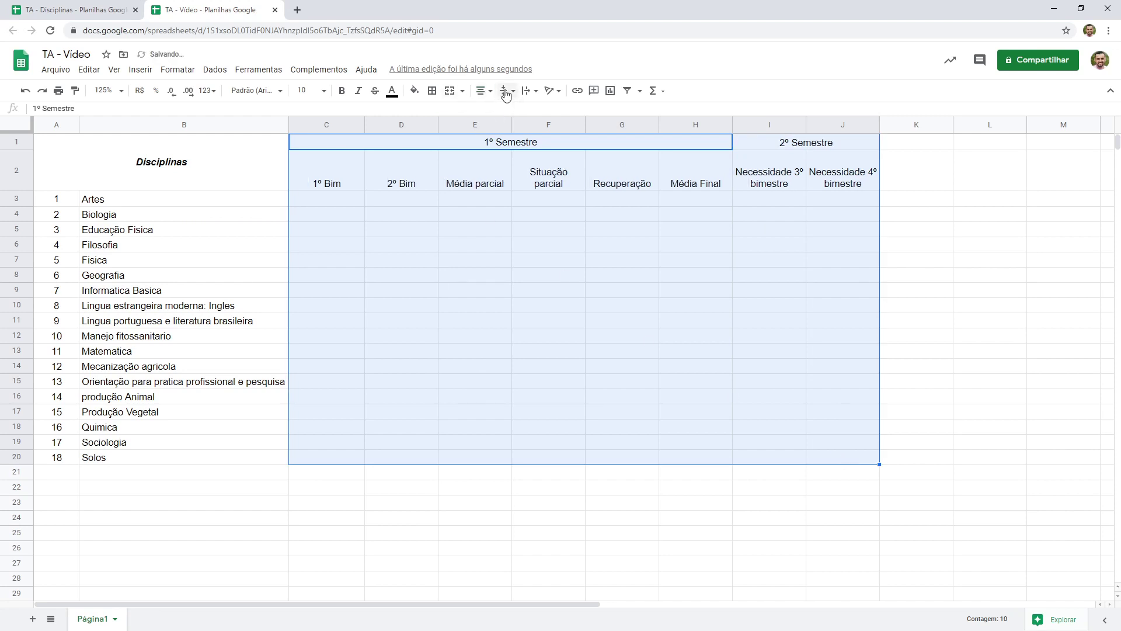
- Centre the contents of C1:J20 vertically and make the headings in C1:J2 bold and italic
left_click(503, 90)
left_click(520, 115)
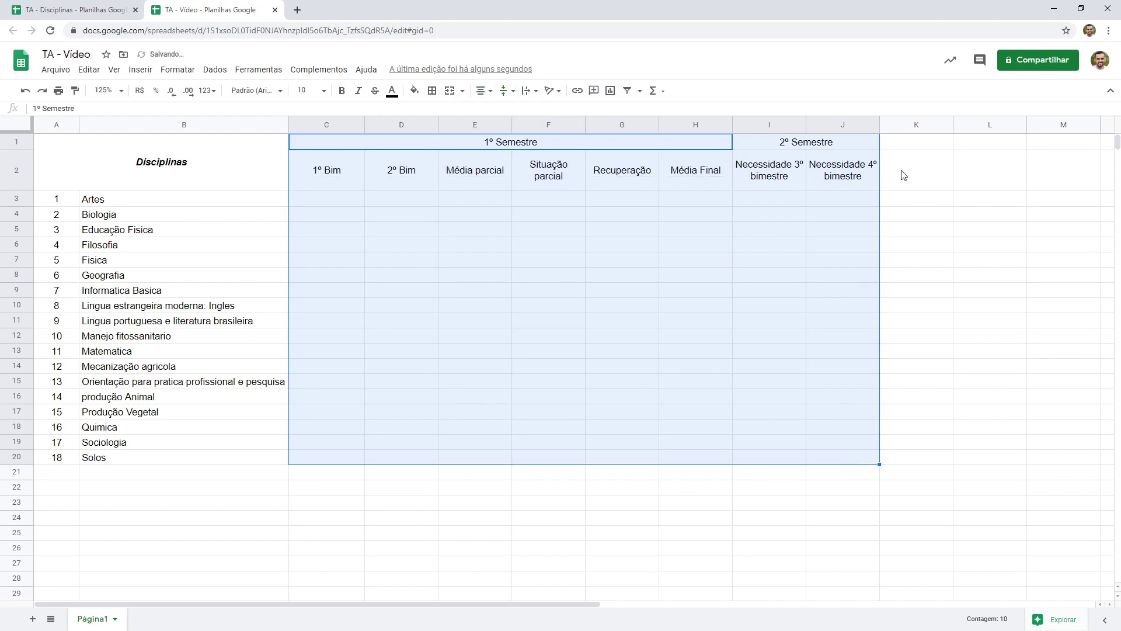
left_click(861, 176)
left_click(384, 138, "shift")
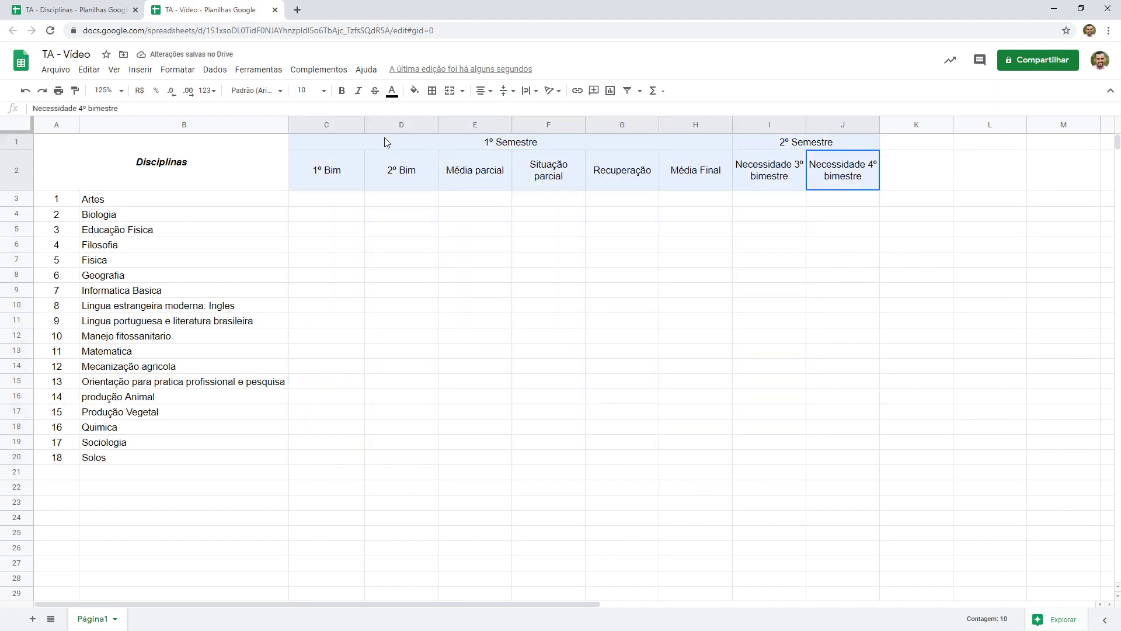
left_click(342, 91)
left_click(357, 92)
left_click(371, 168)
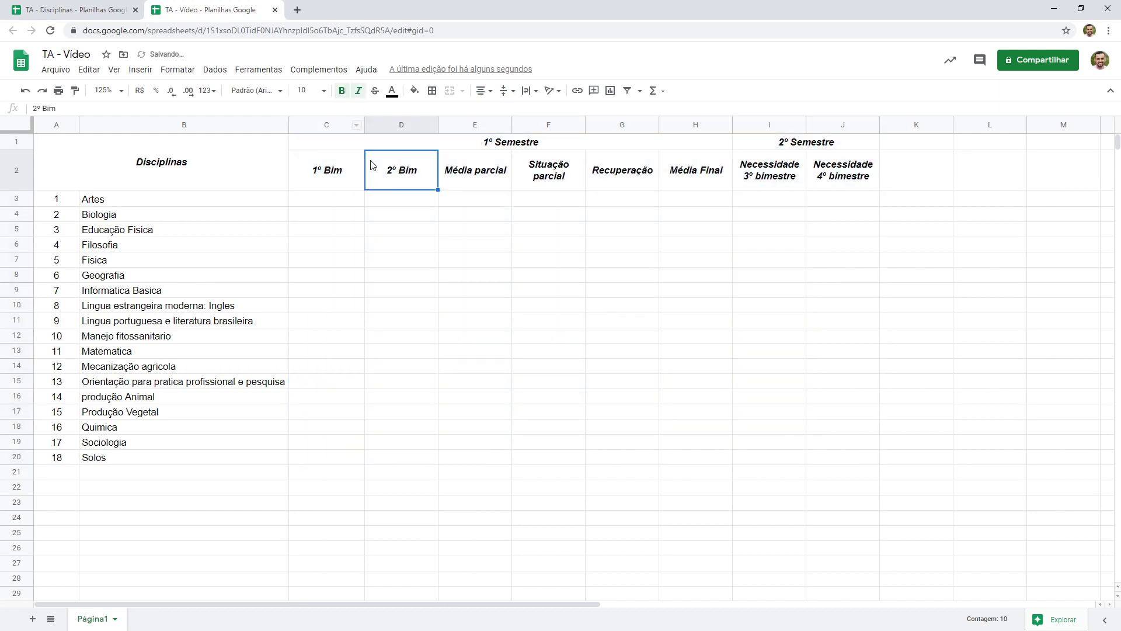
- Switch to TA - Disciplinas and examine the fill colours of the 1º Semestre and 2º Semestre heading blocks
left_click(100, 7)
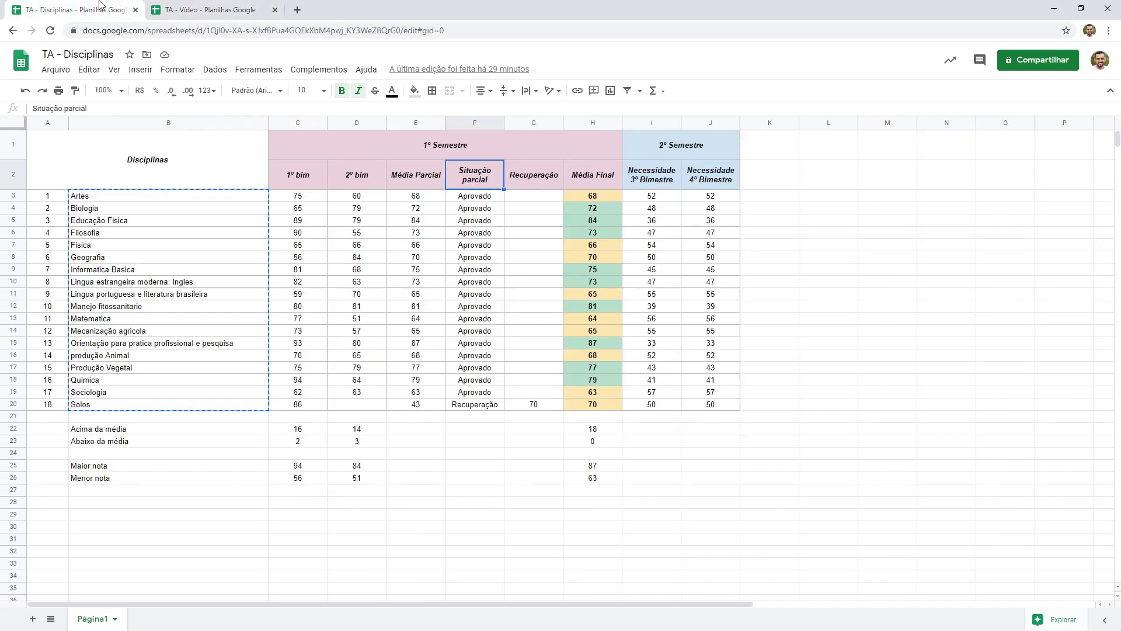
left_click_drag(442, 153, 438, 168)
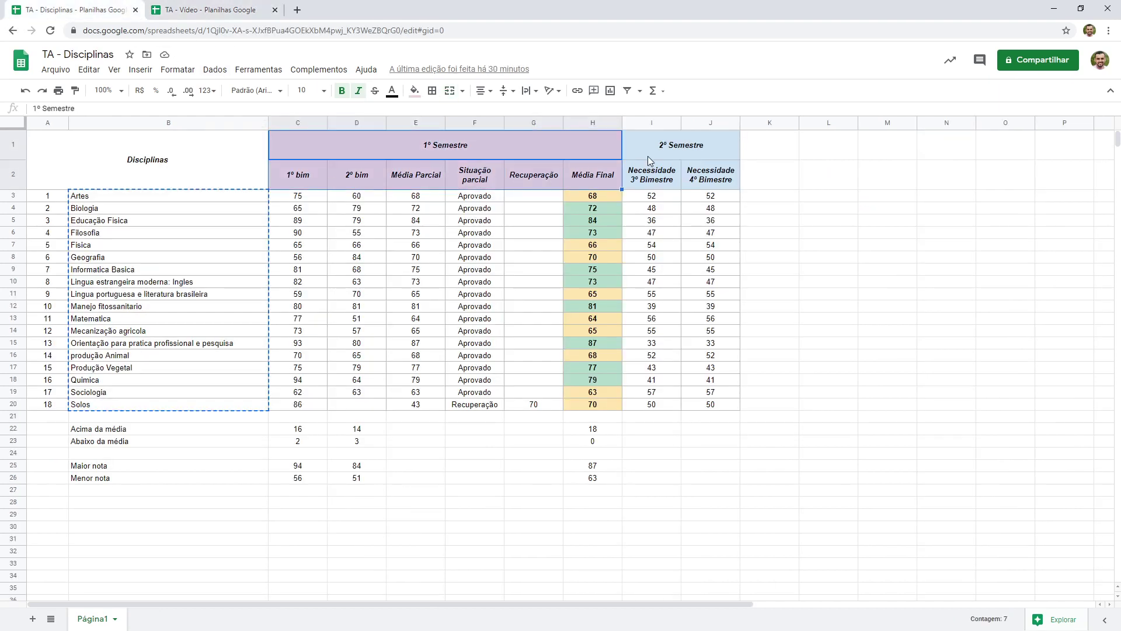
key("ctrl+c")
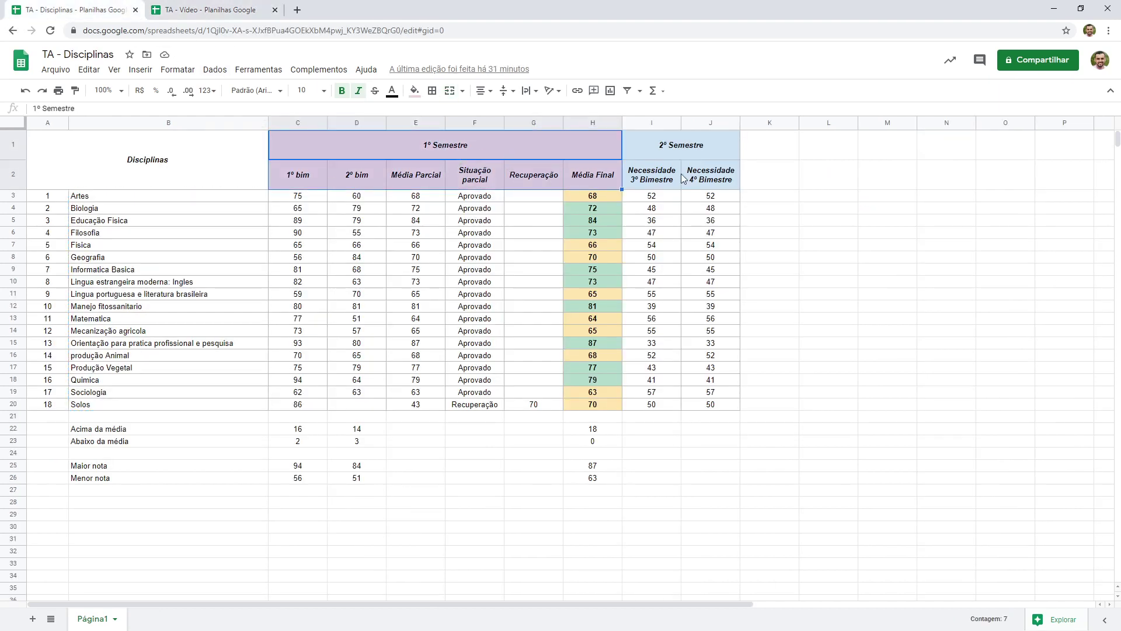
left_click_drag(671, 146, 672, 176)
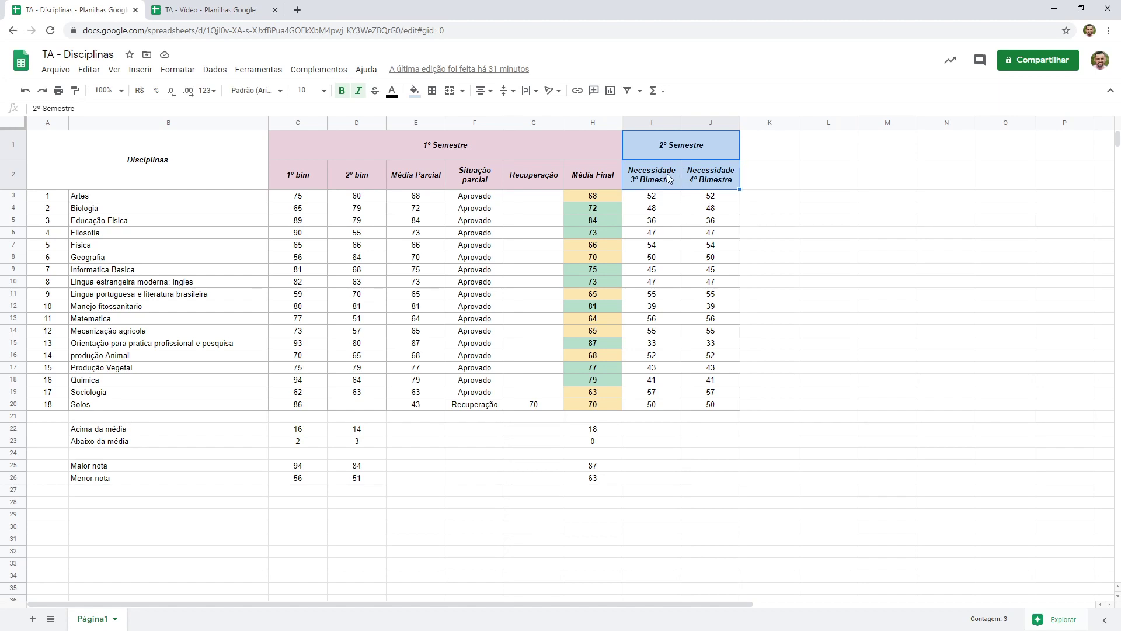
left_click(469, 152)
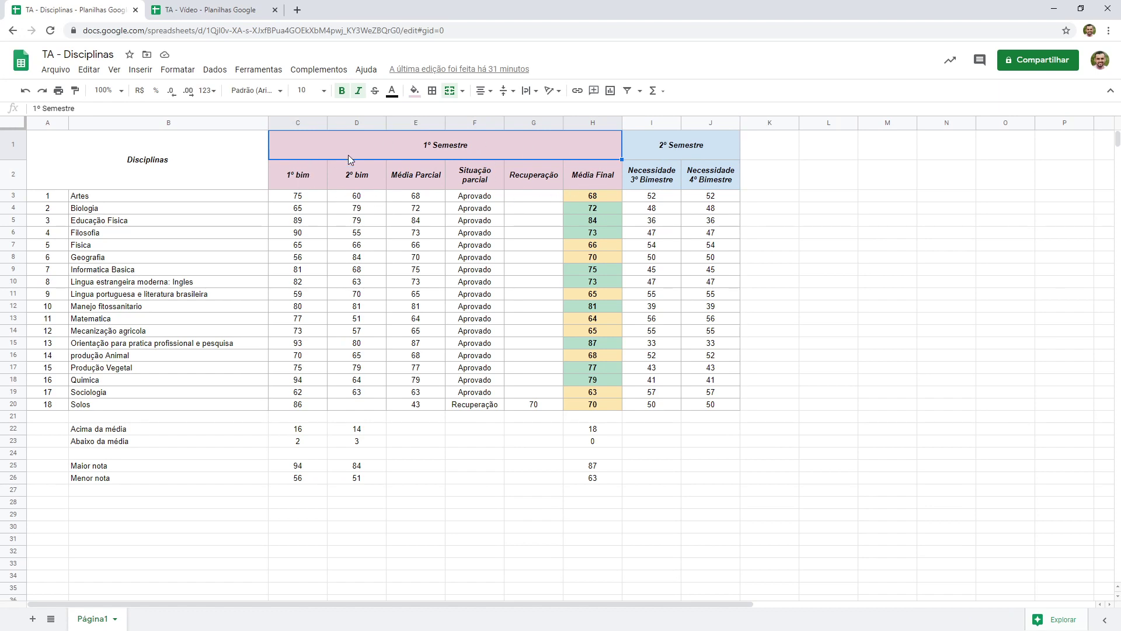
left_click_drag(349, 158, 348, 174)
left_click(654, 151)
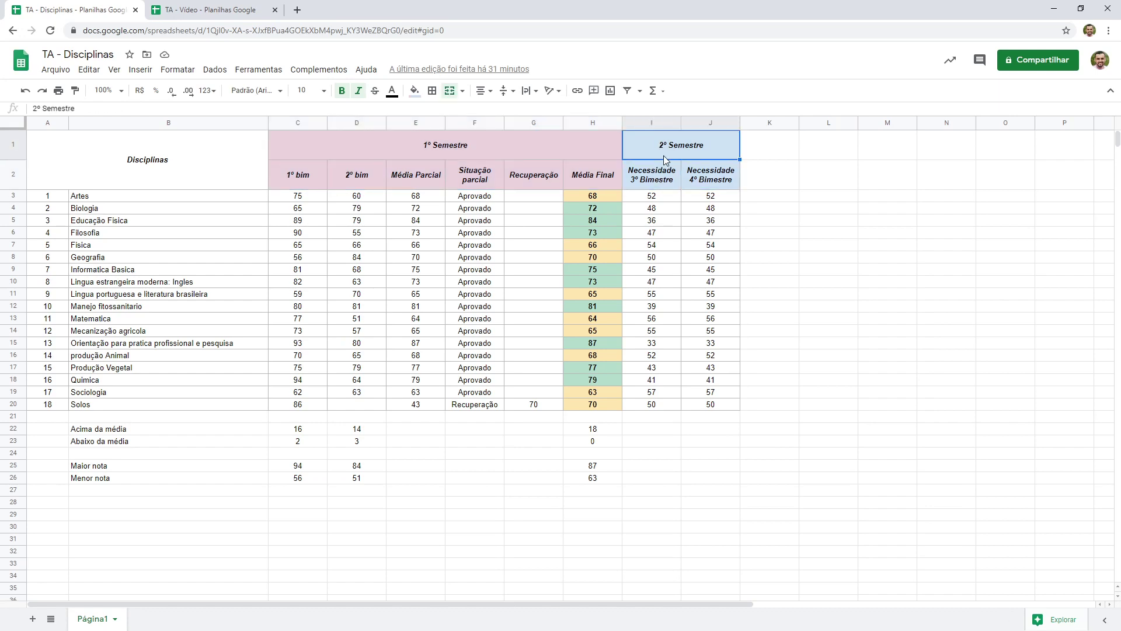
- Return to TA - Vídeo and fill the 1º Semestre headings in C1:H2 with light pink
left_click(222, 10)
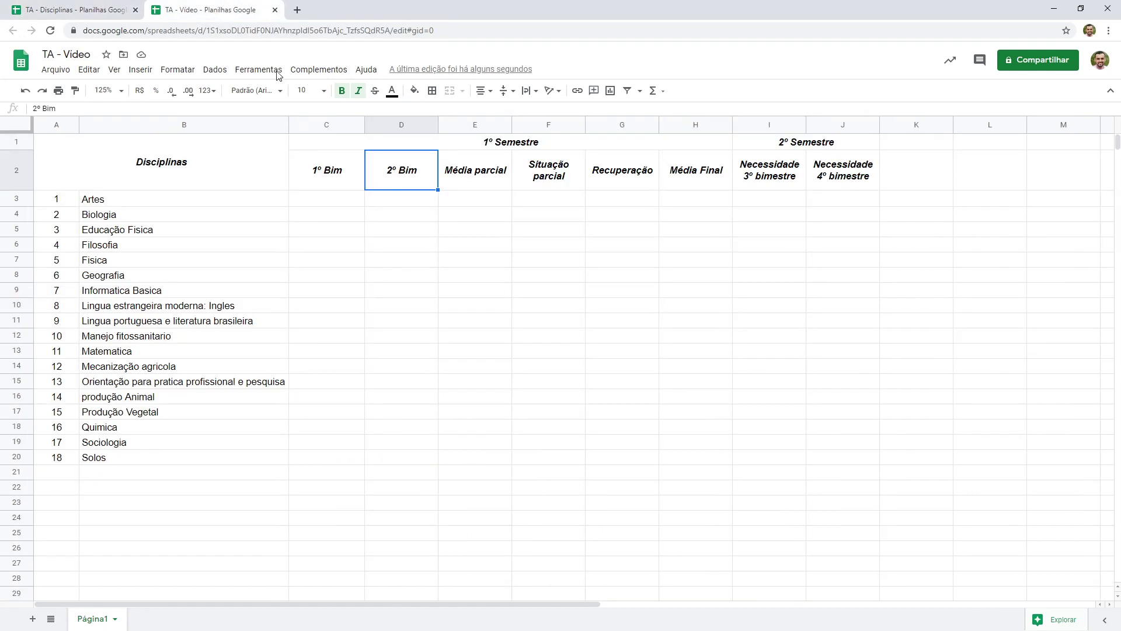
left_click(470, 148)
left_click_drag(471, 154, 478, 164)
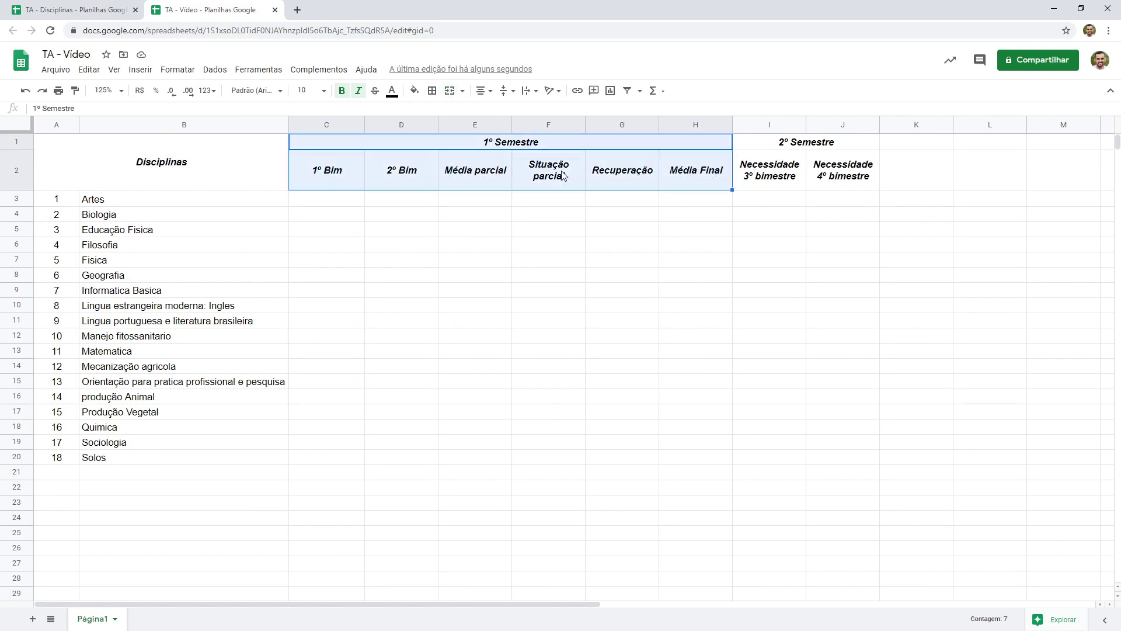
left_click(415, 94)
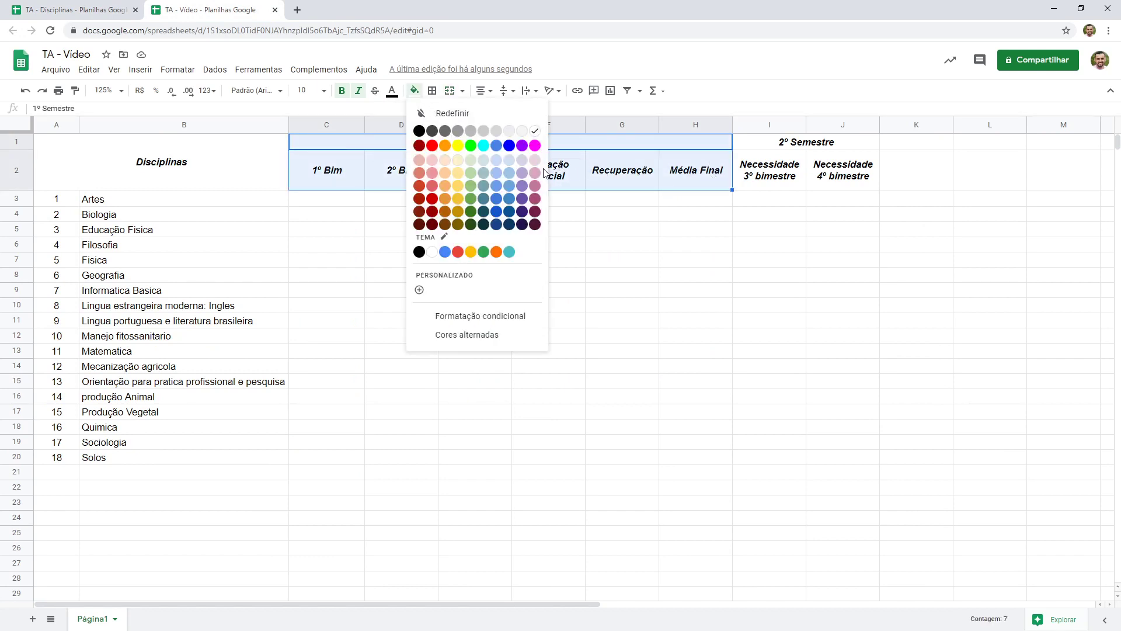
left_click(509, 161)
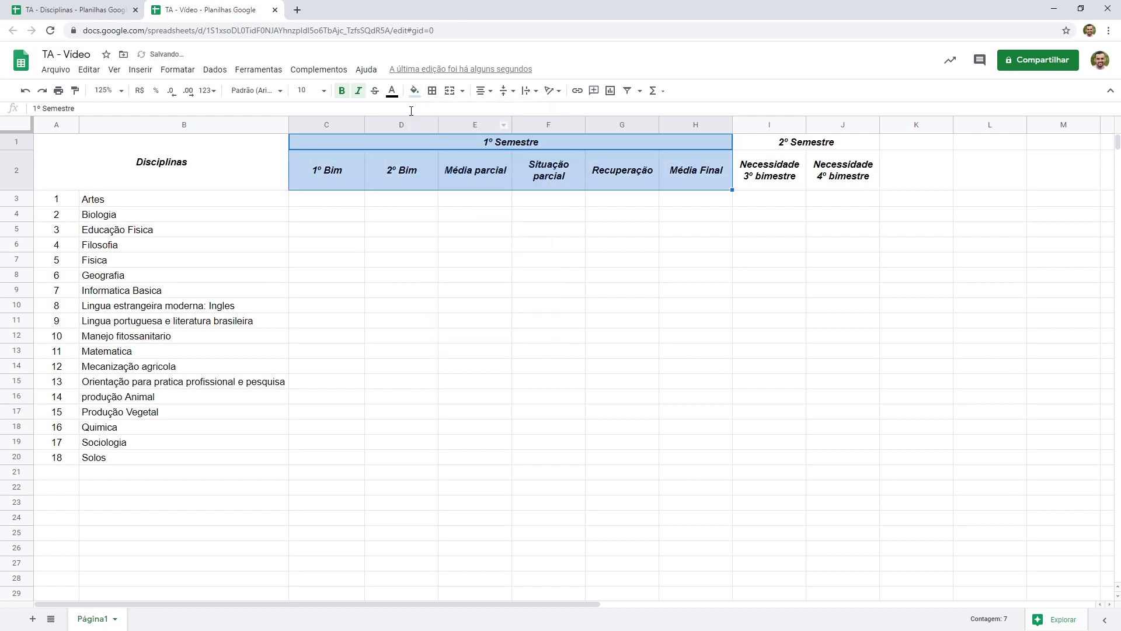
left_click(416, 91)
left_click(529, 170)
- Fill the 2º Semestre headings in I1:J2 with light blue
left_click_drag(801, 146, 800, 178)
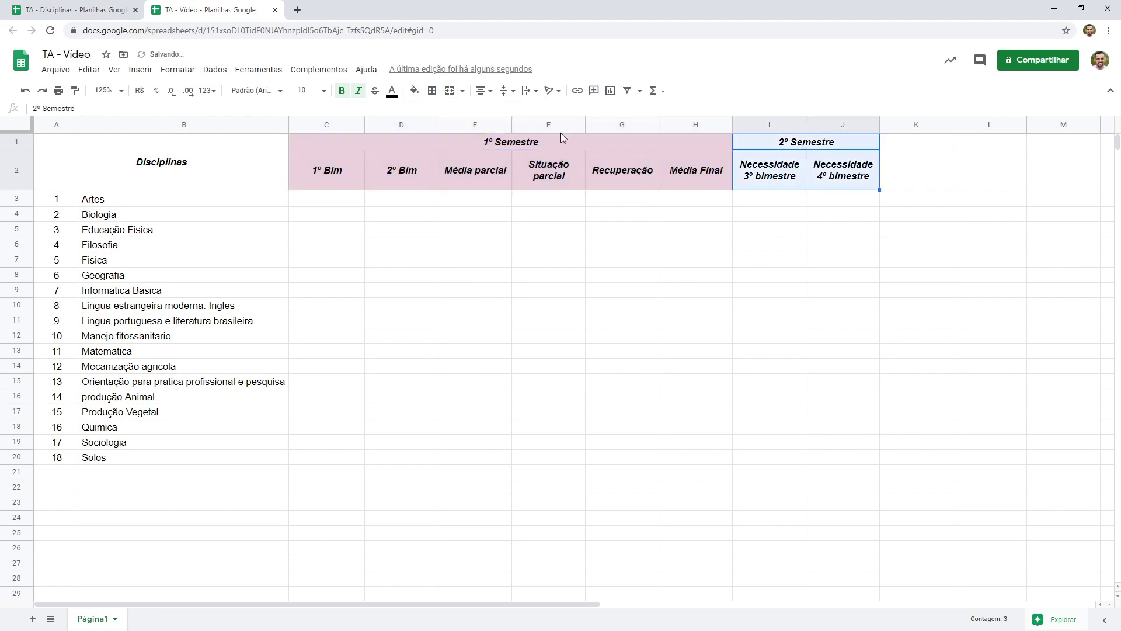
left_click(414, 91)
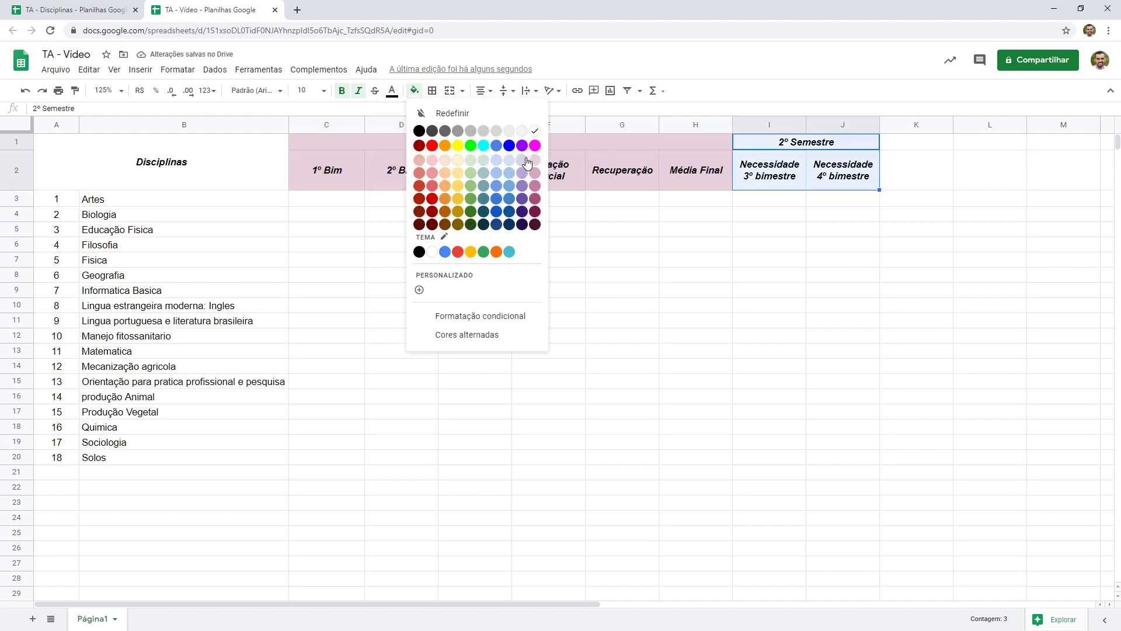
left_click(509, 159)
left_click(581, 217)
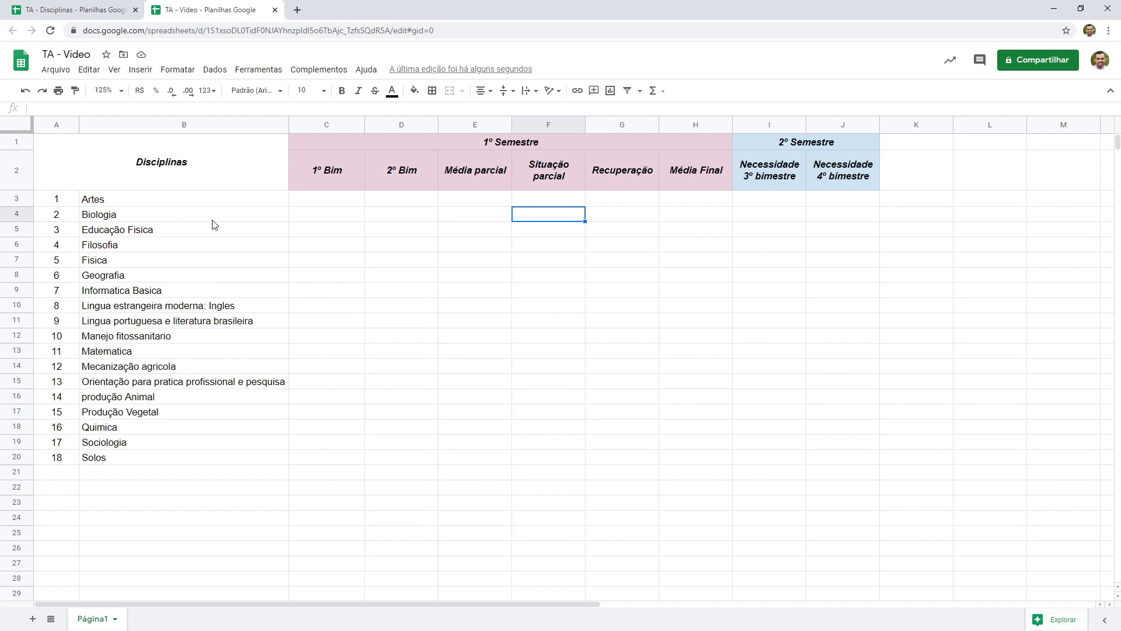
- Hide the sheet's gridlines to view the table without borders, and show the gridlines again
left_click(302, 247)
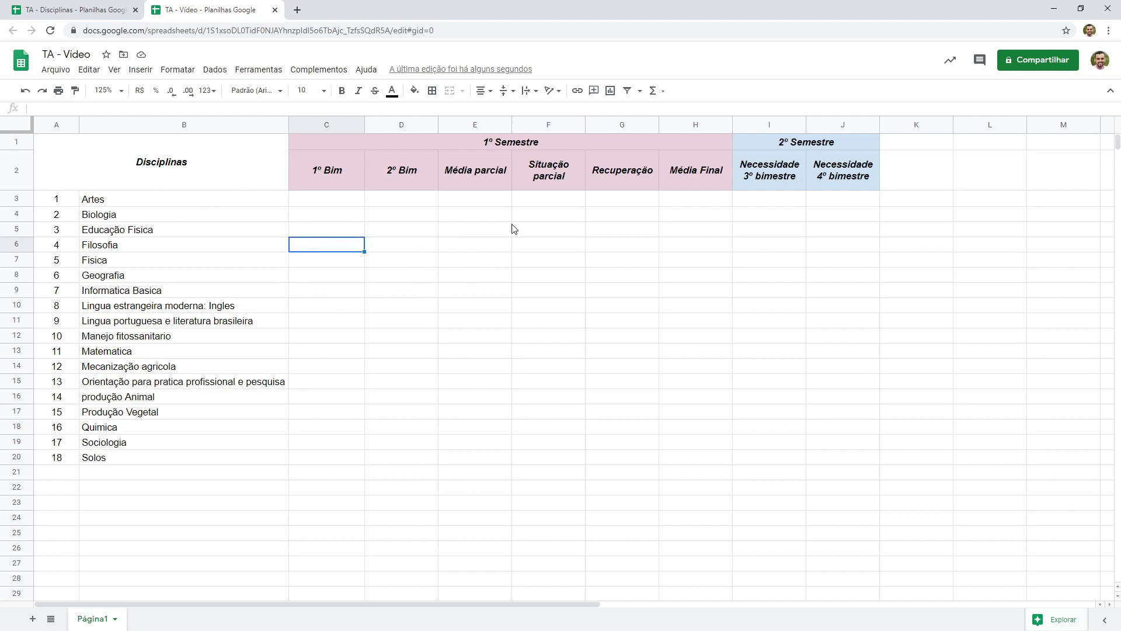
left_click(115, 71)
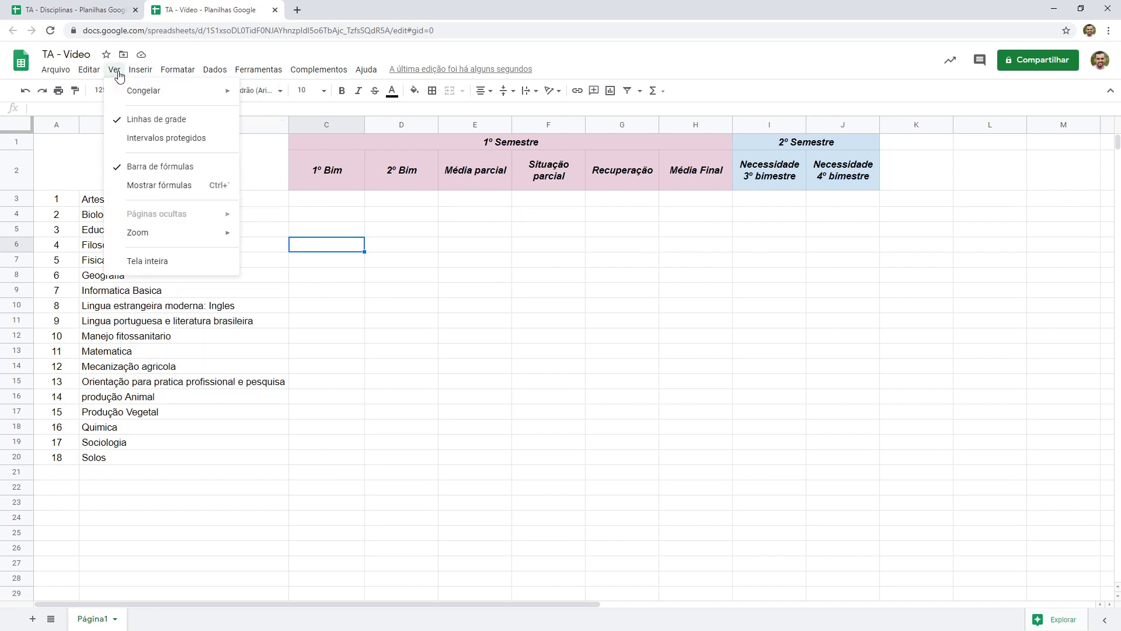
left_click(155, 121)
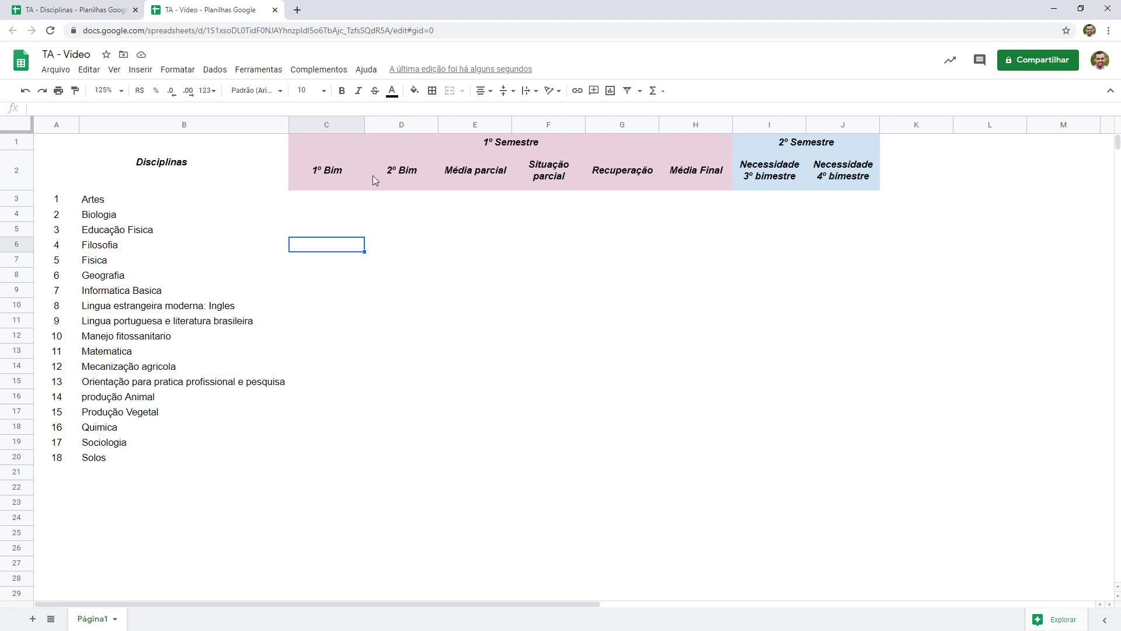
left_click(114, 70)
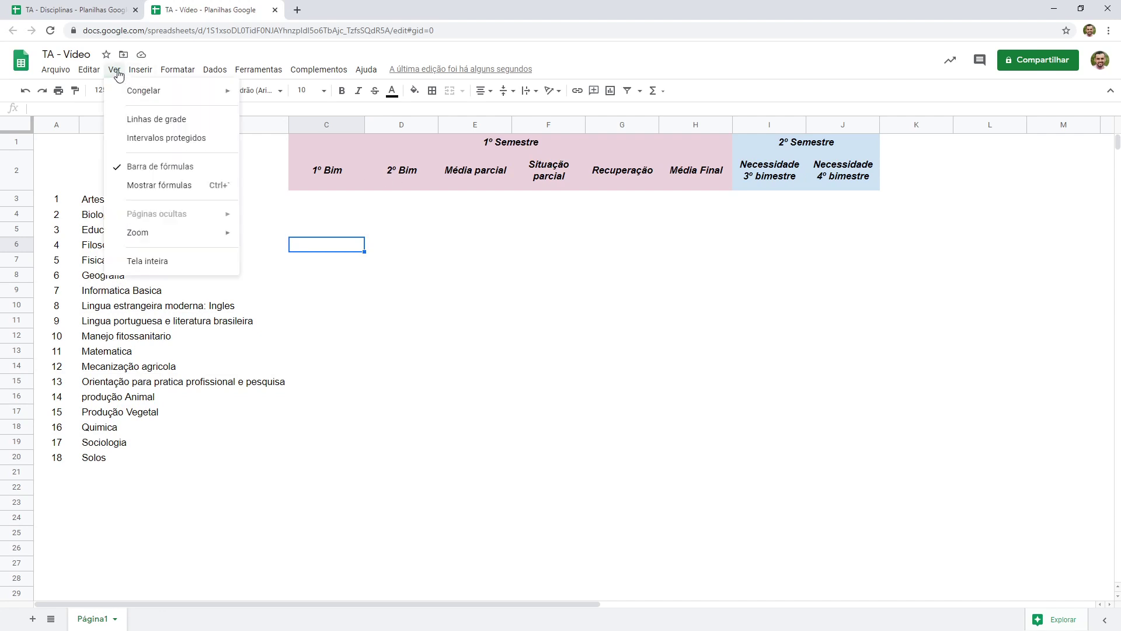
left_click(141, 125)
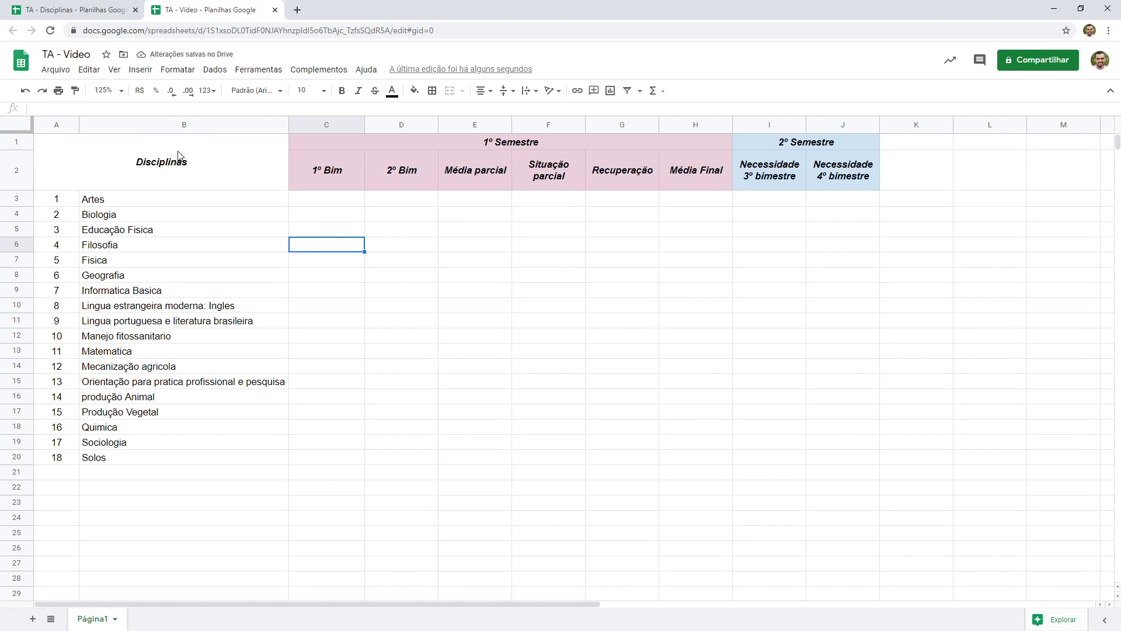
- Apply dark grey borders around all cells of the table A1:J20 and slightly increase the height of row 1
left_click_drag(165, 154, 789, 462)
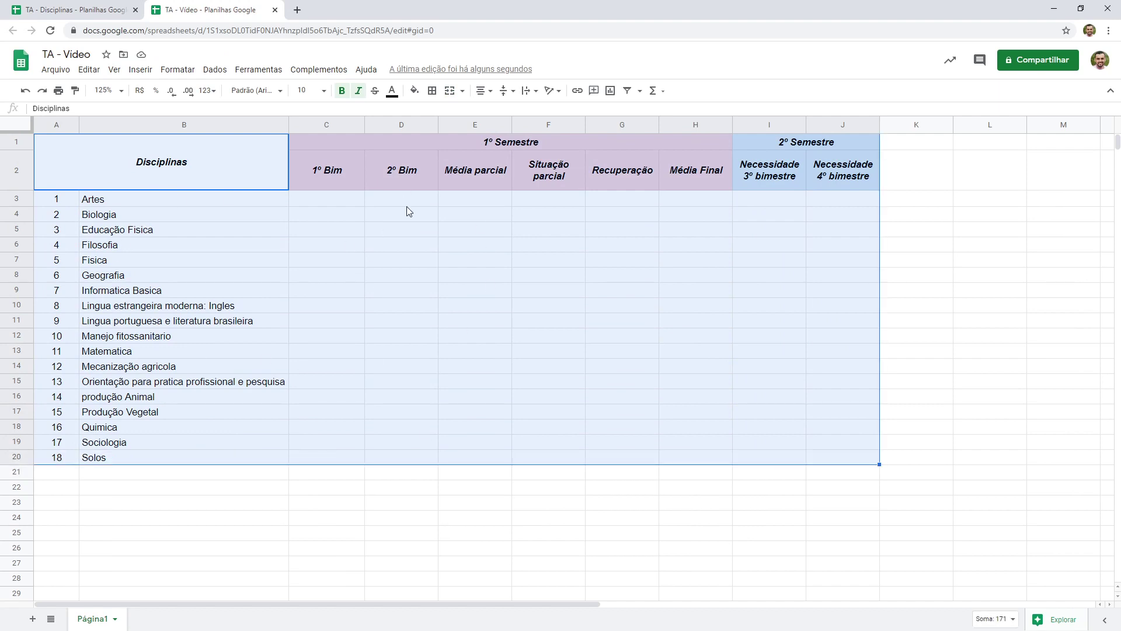
left_click(432, 91)
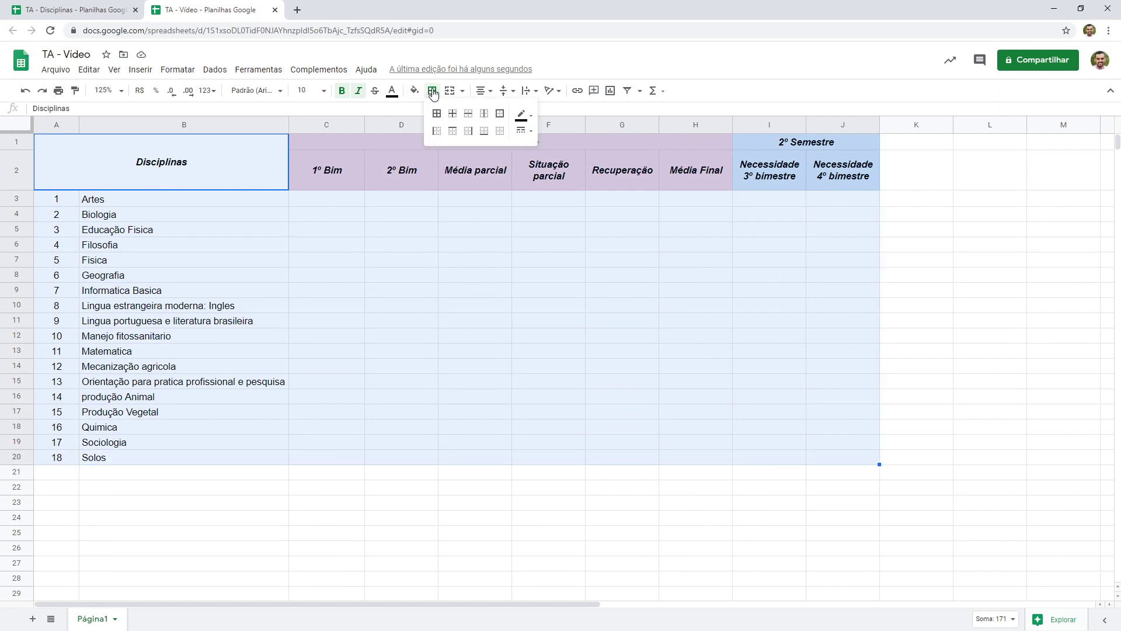
left_click(521, 114)
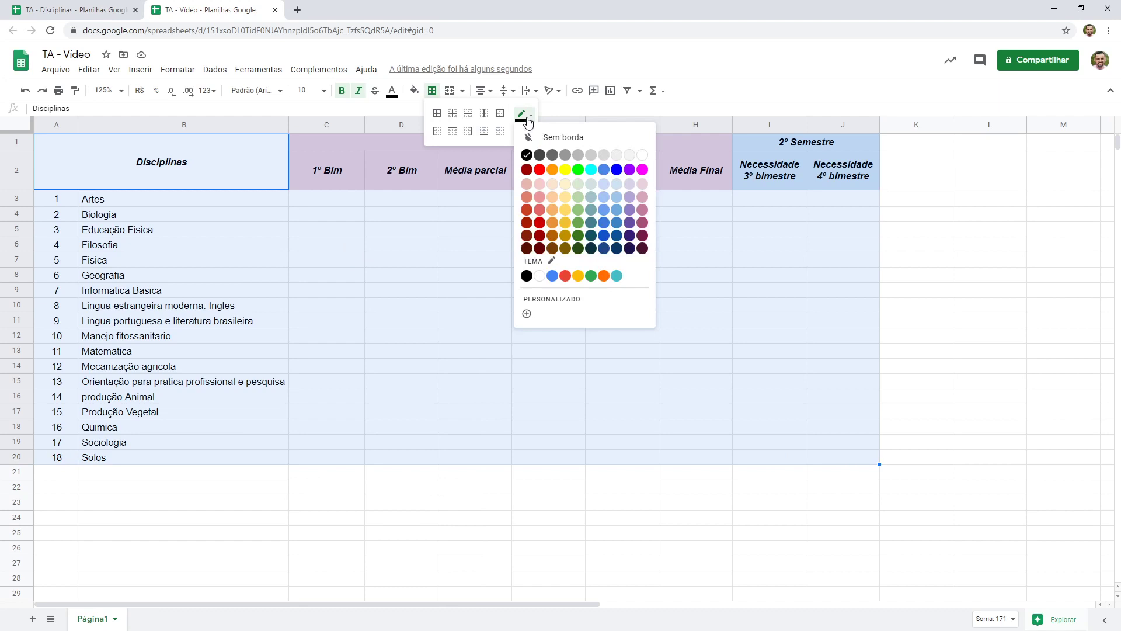
left_click(566, 156)
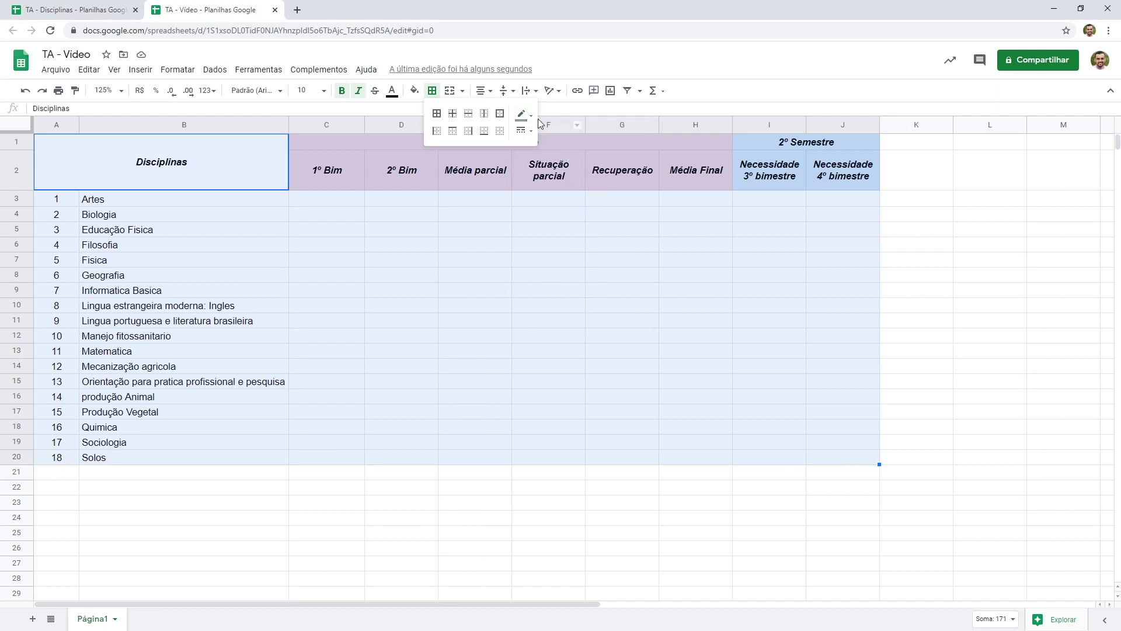
left_click(437, 114)
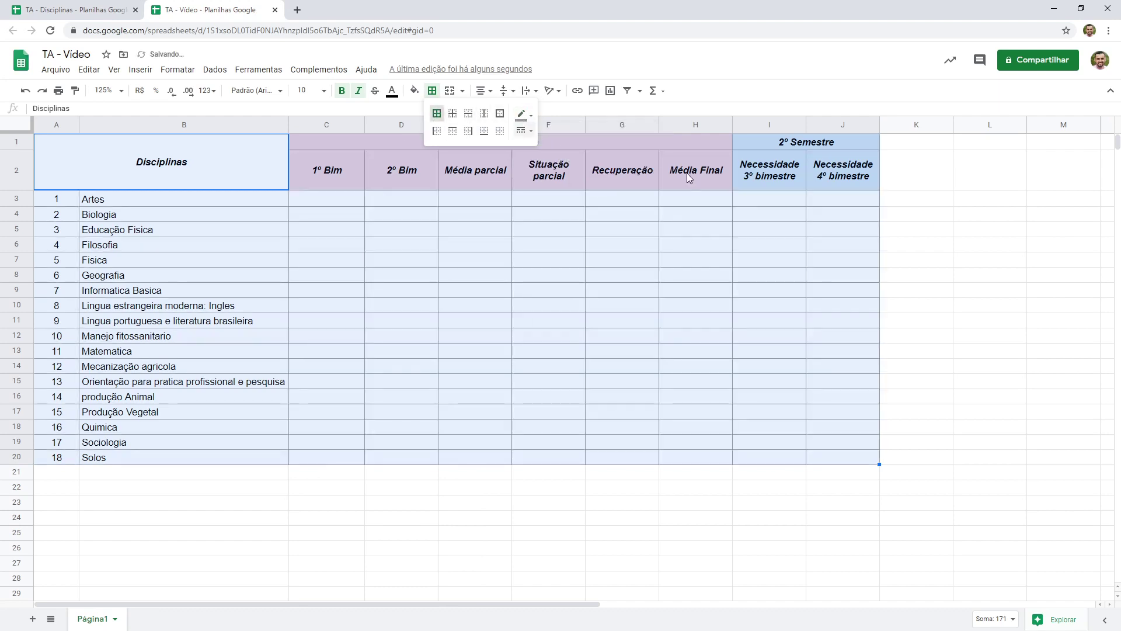
left_click(502, 320)
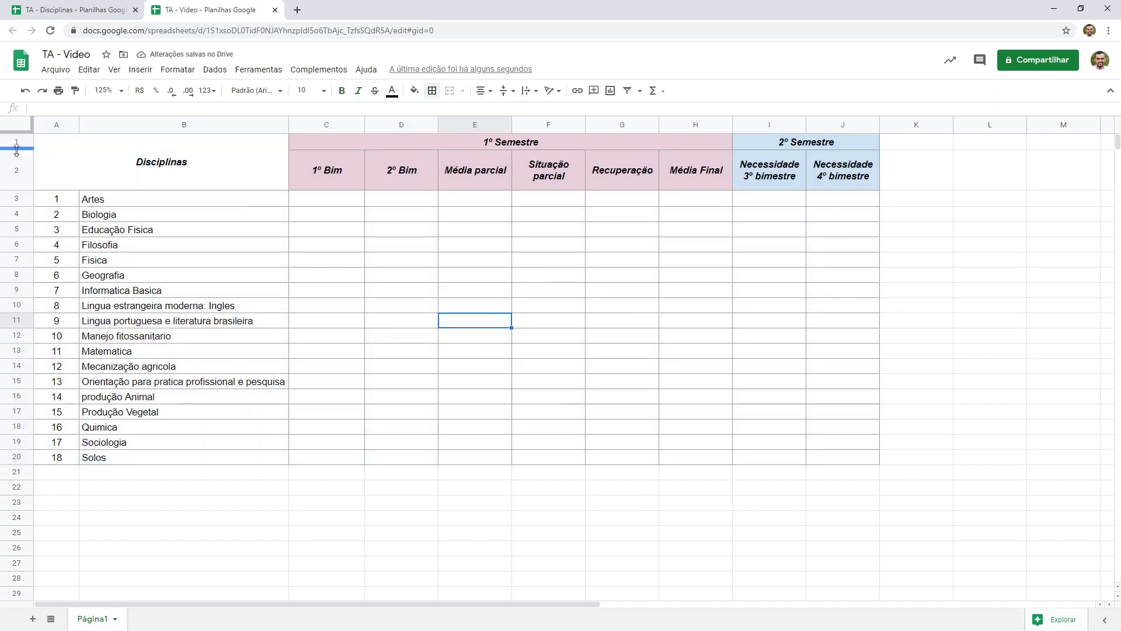
left_click_drag(31, 151, 31, 159)
- Turn the gridlines off to check the table's borders, and turn them back on
left_click(115, 71)
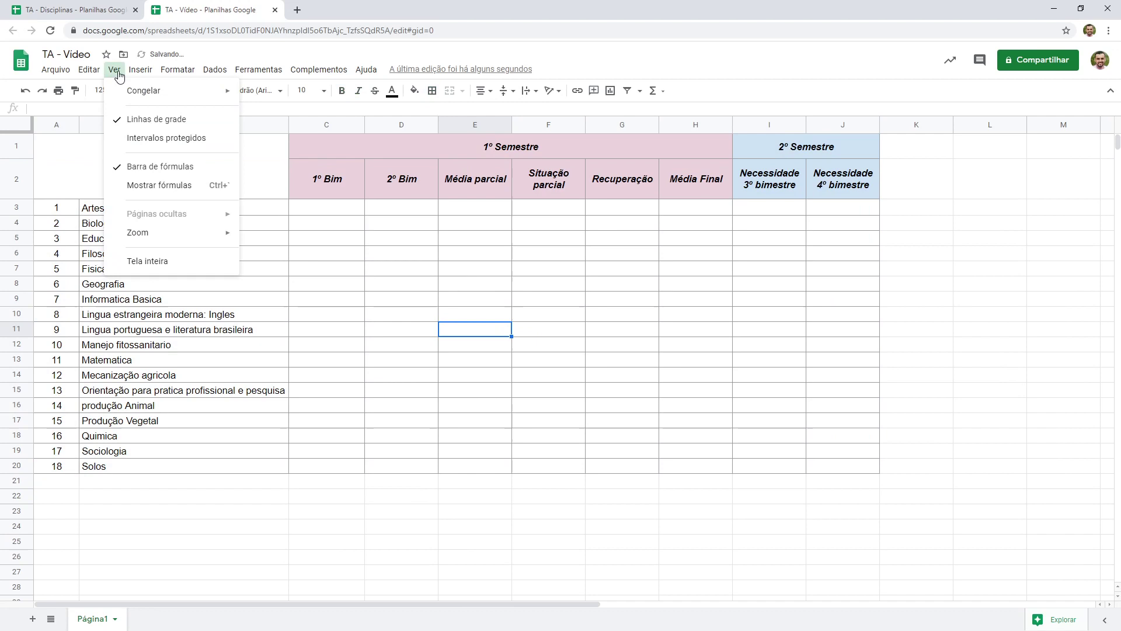
left_click(146, 124)
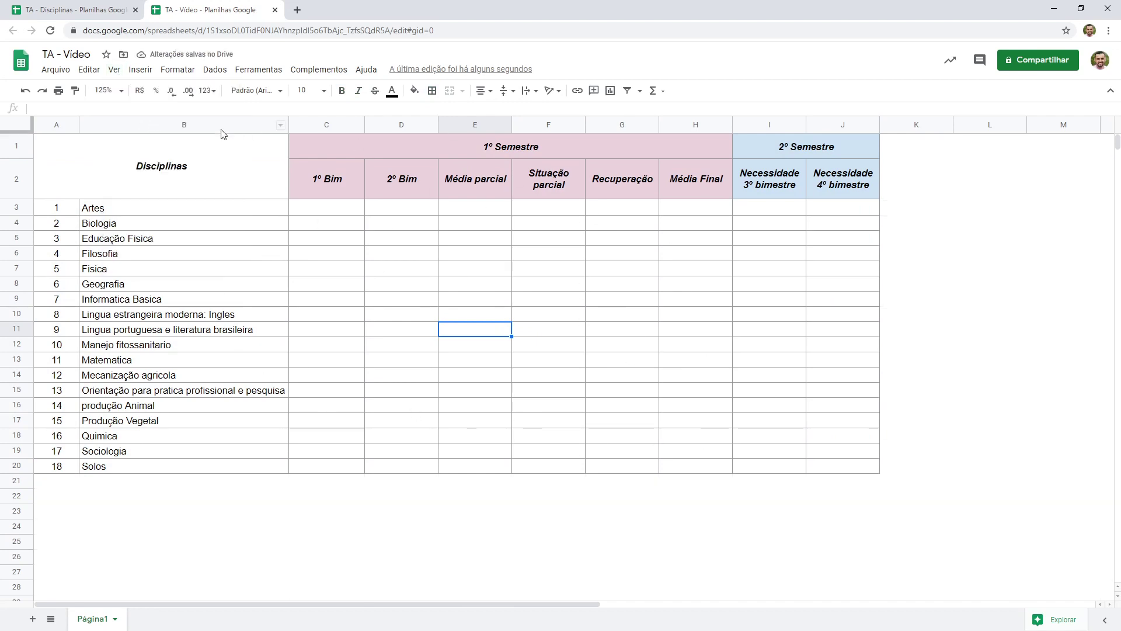
left_click(114, 71)
left_click(134, 122)
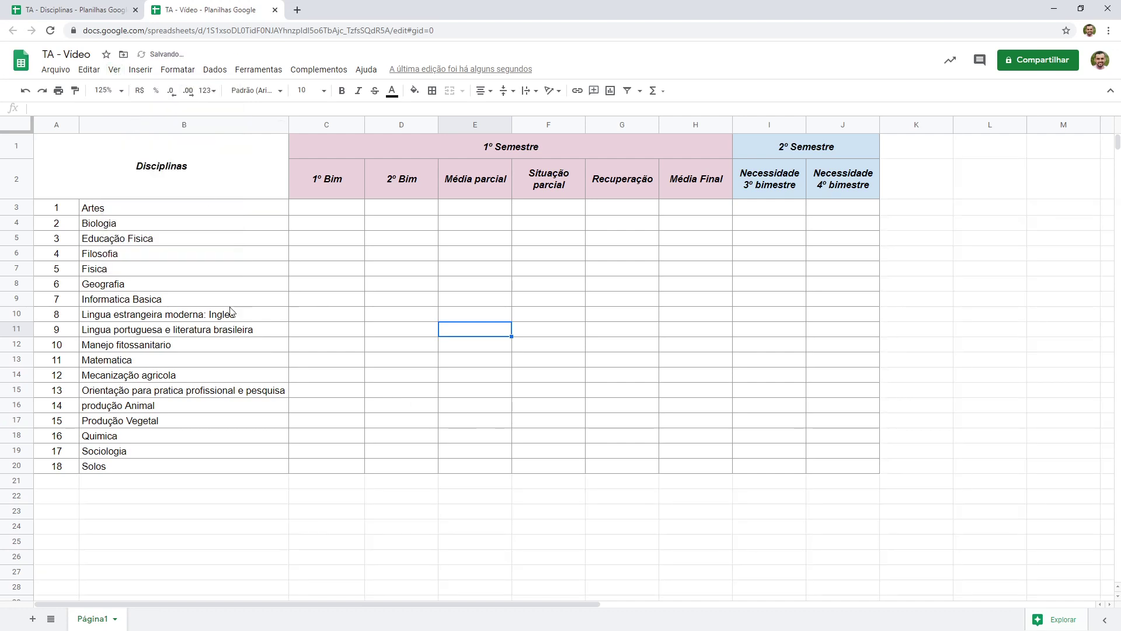
left_click(572, 238)
left_click(537, 171)
left_click(432, 175)
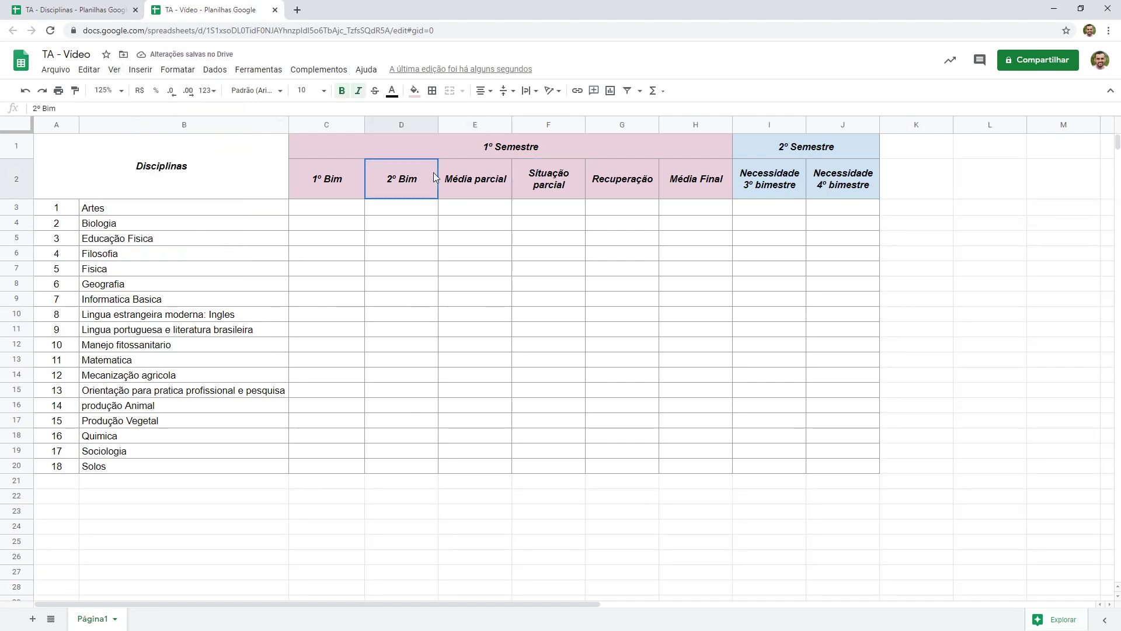
left_click(317, 177)
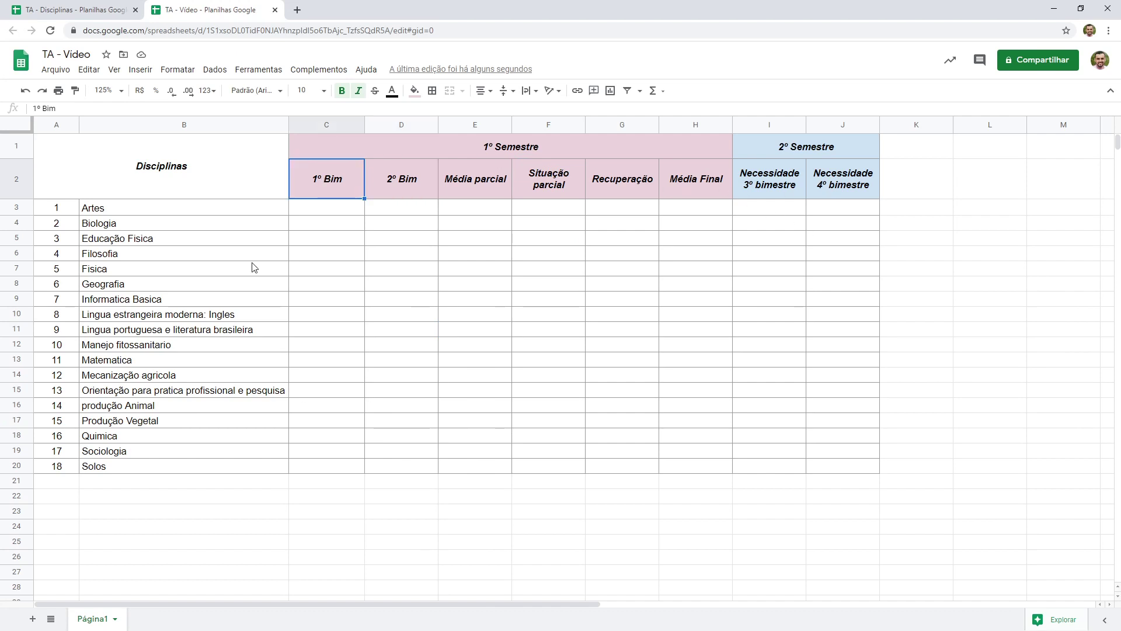
- Switch to TA - Disciplinas and examine the bimester grades in C3:D20 and the calculated columns in E3:J20
left_click(82, 7)
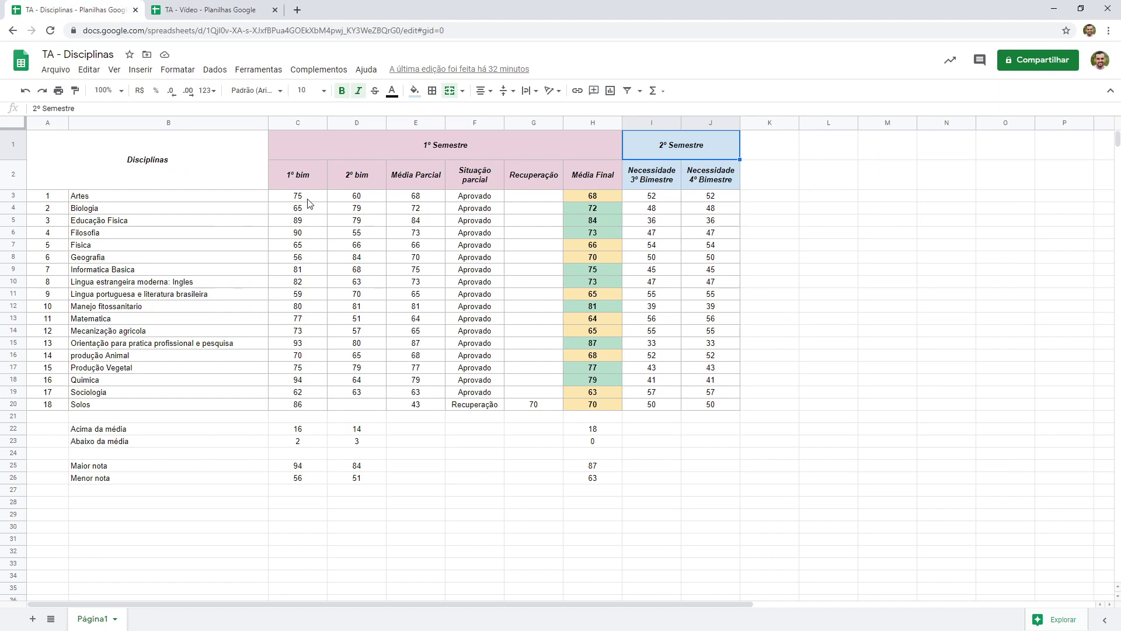
left_click_drag(303, 202, 369, 406)
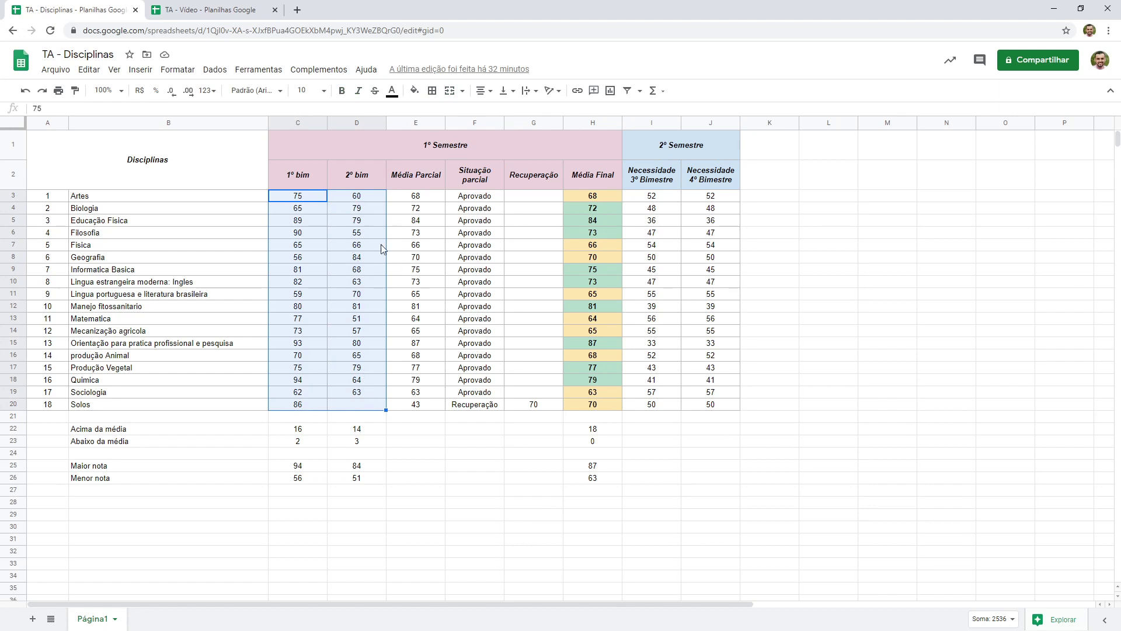
left_click_drag(406, 197, 716, 405)
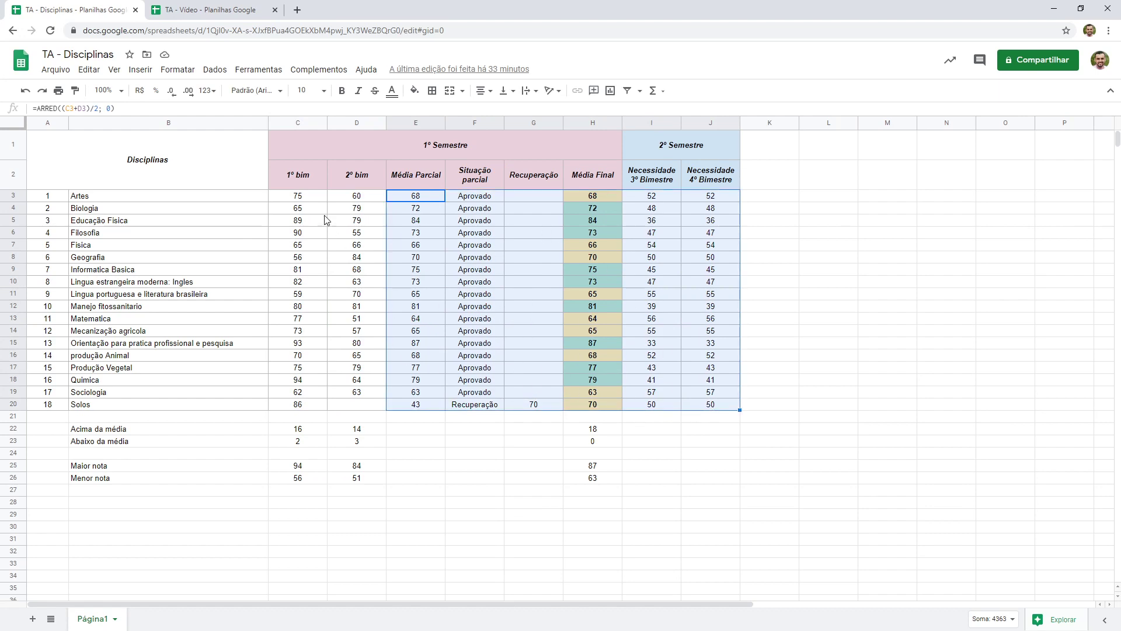
- Examine the manually filled ranges of the reference sheet: bimester grades in C3:D20 and Recuperação in G3:G20
left_click_drag(314, 200, 356, 407)
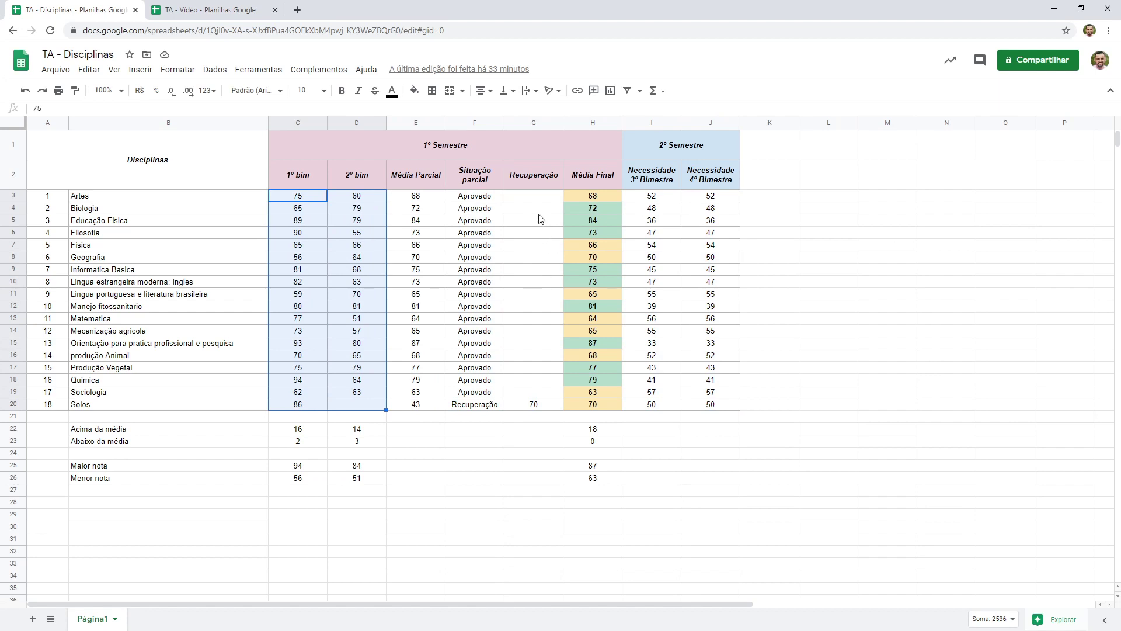
left_click(535, 199)
left_click(537, 408, "shift")
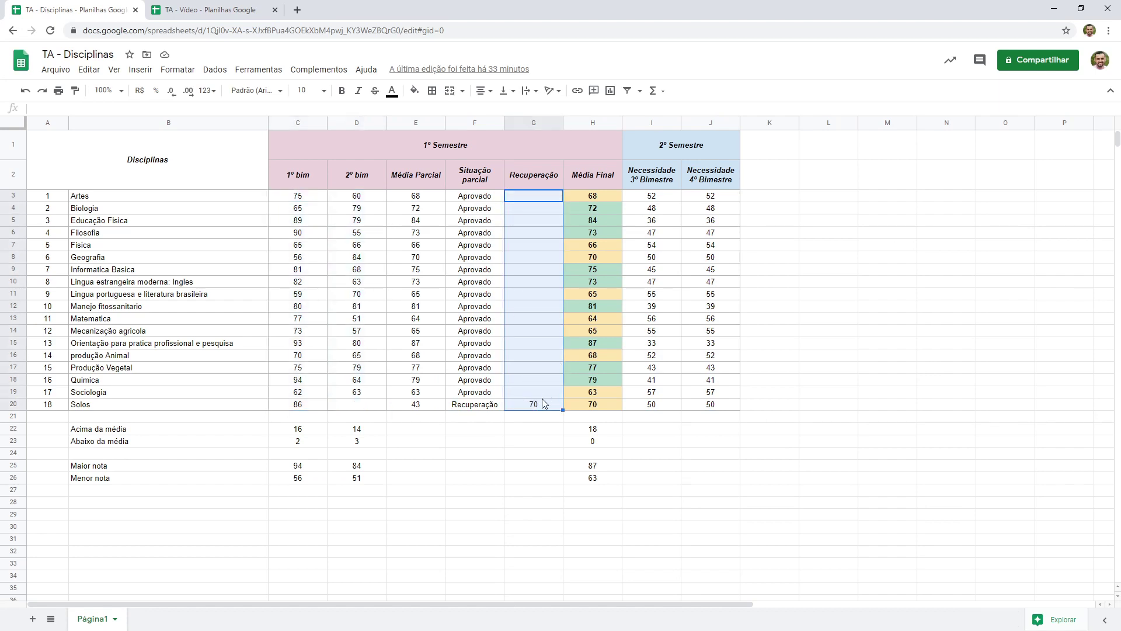
- Switch to TA - Vídeo and enter the formula =ALEATÓRIOENTRE(0; 100) in C3 as the 1º Bim grade for Artes
left_click(210, 10)
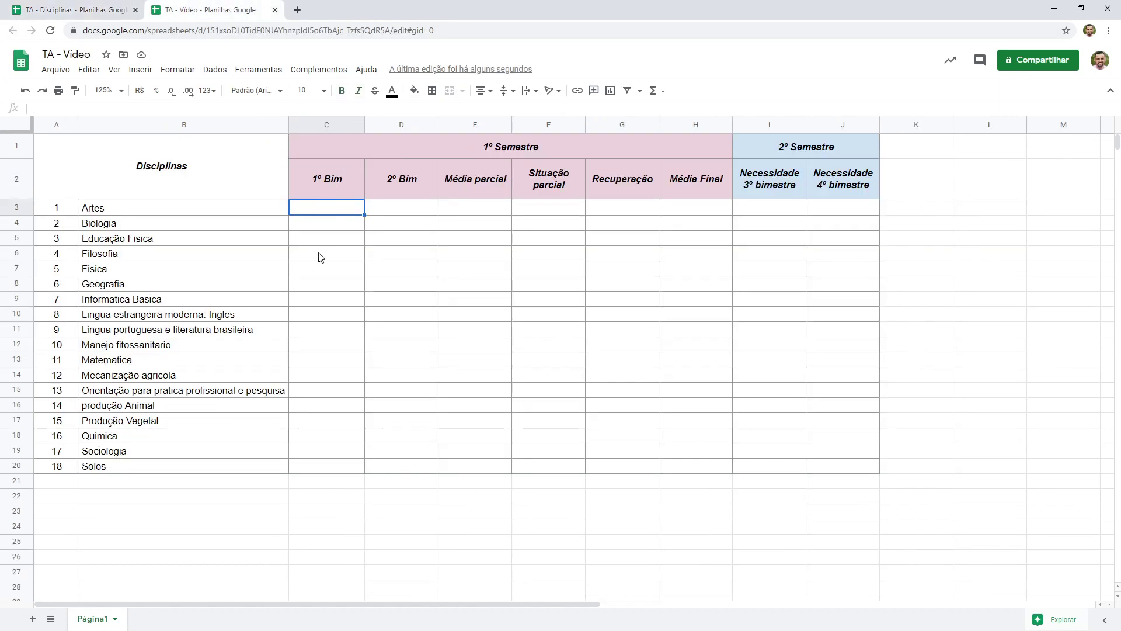
type("=ALE")
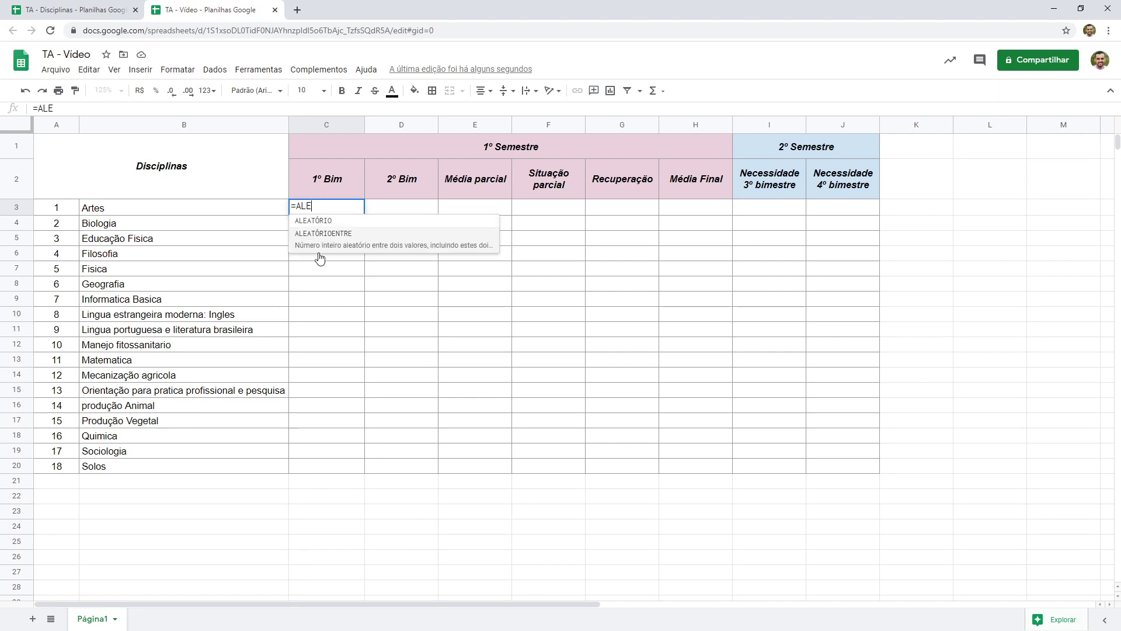
left_click(320, 253)
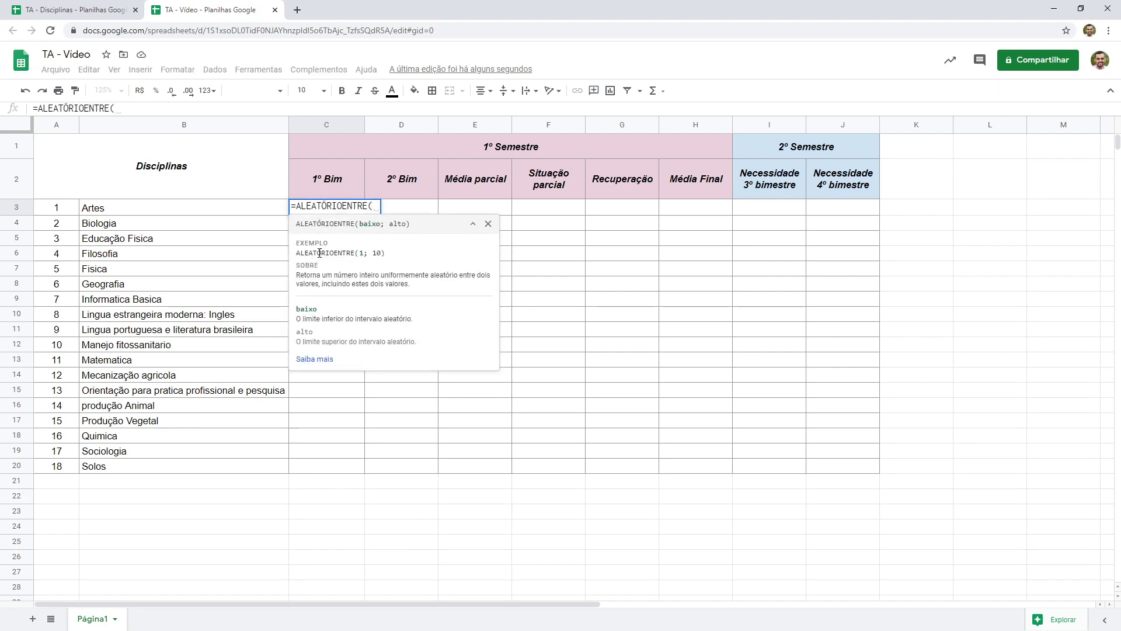
type("20; 100")
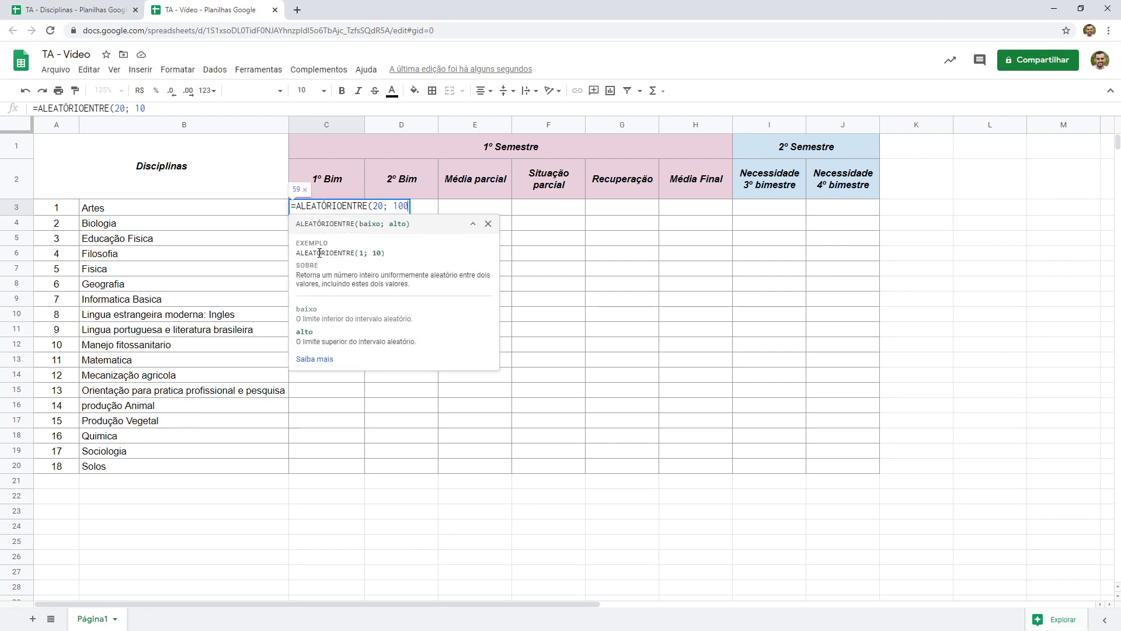
type(")")
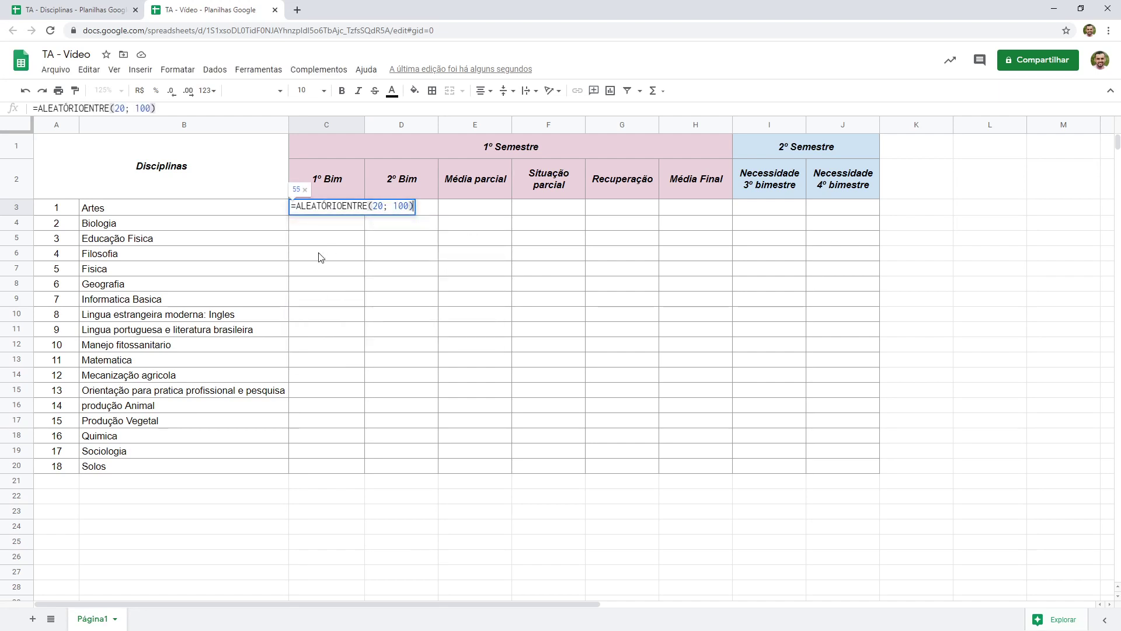
left_click(378, 207)
key("BackSpace")
key("Return")
left_click(339, 210)
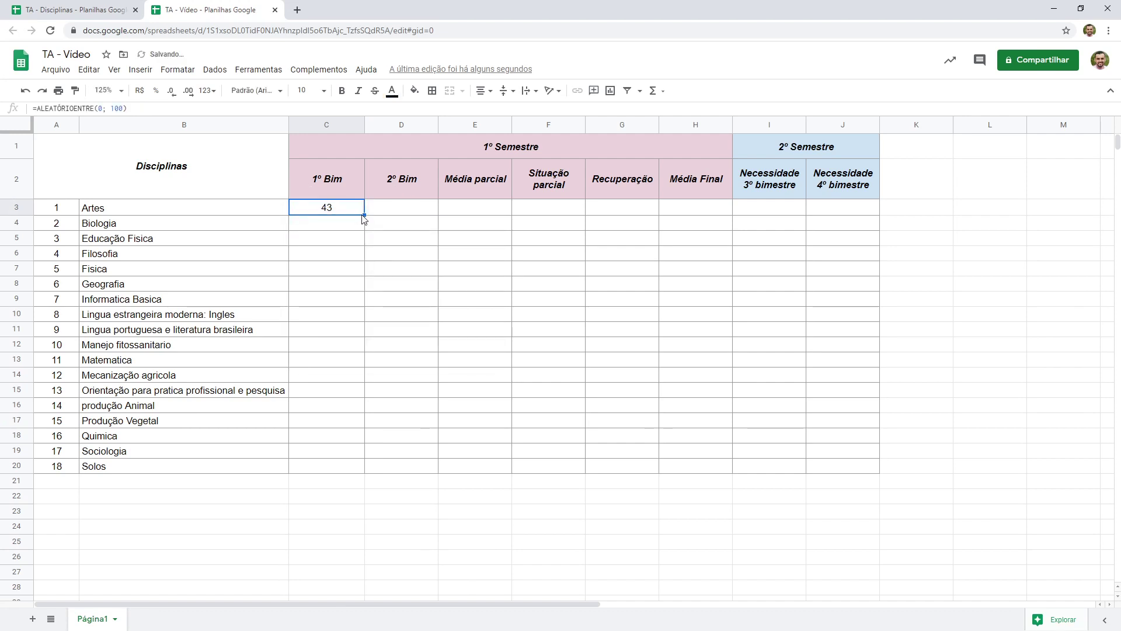
- Examine the lower and upper limit arguments of the ALEATÓRIOENTRE formula in C3 without changing it
double_click(358, 213)
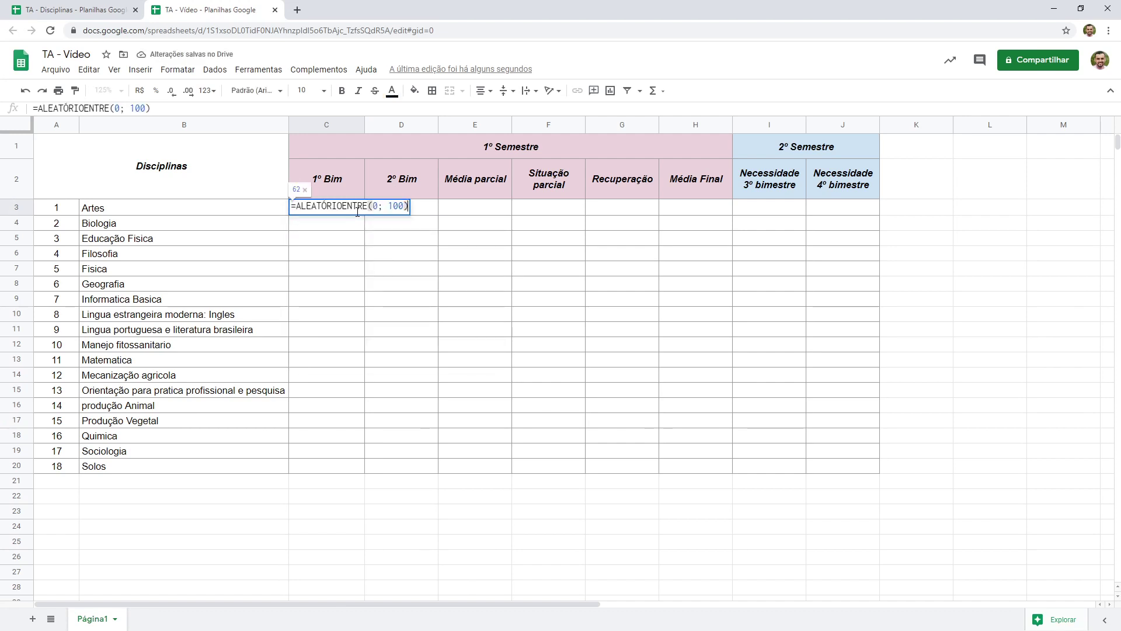
left_click(380, 207)
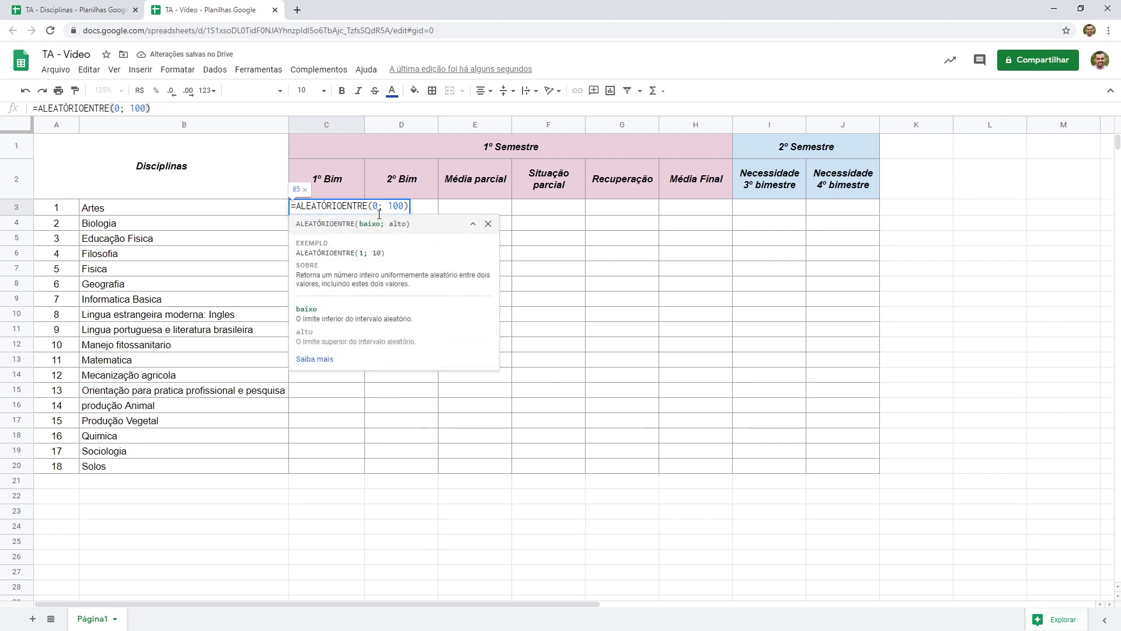
double_click(375, 206)
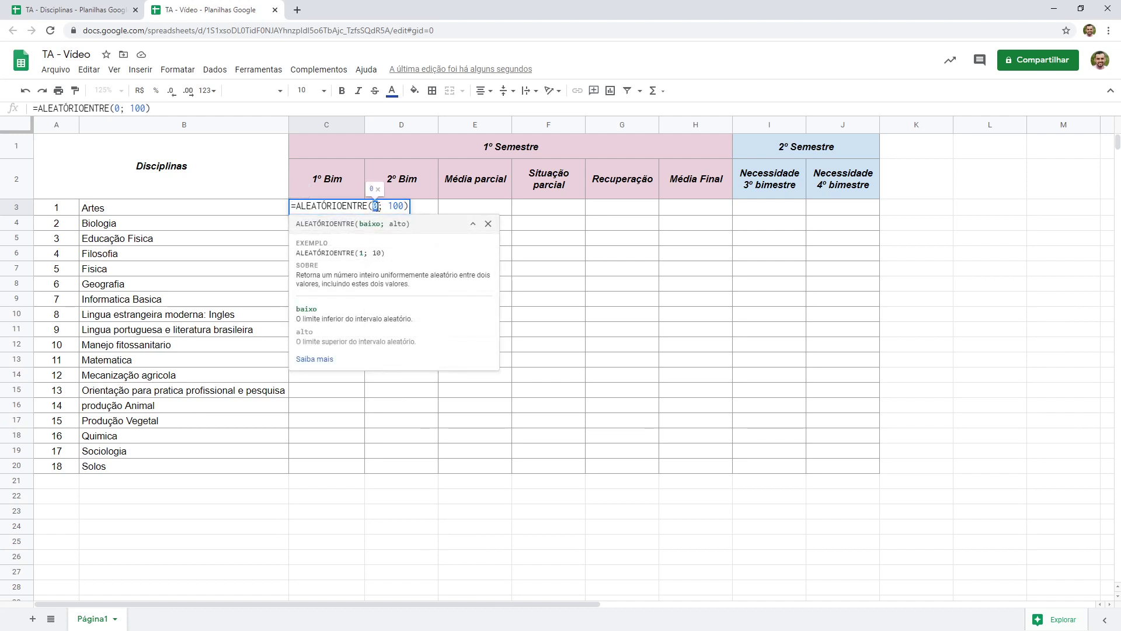
double_click(391, 206)
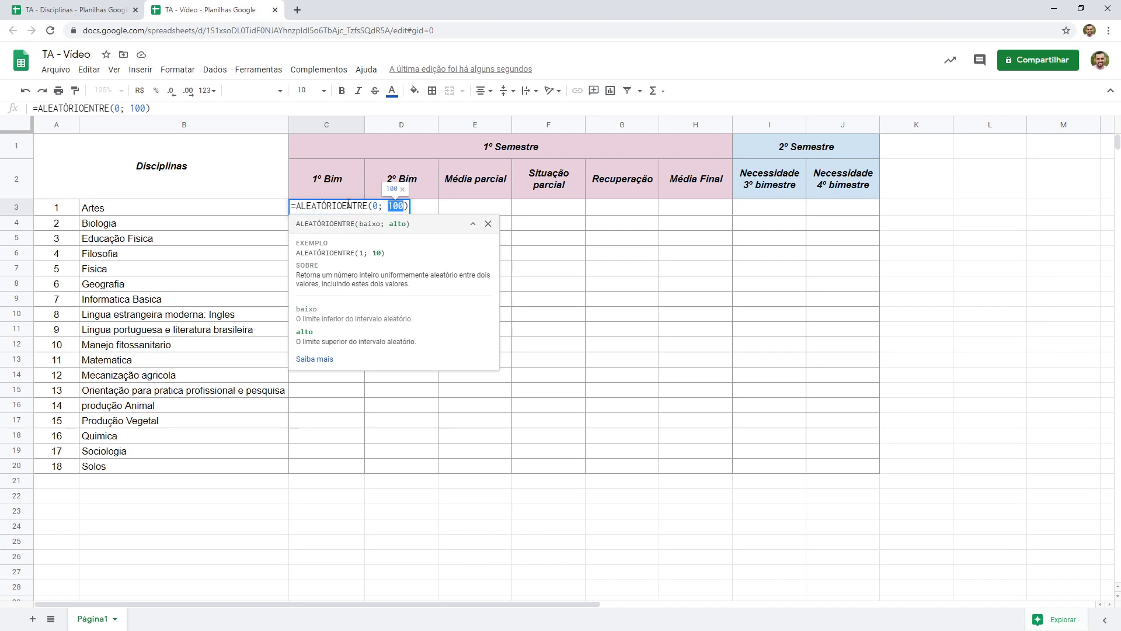
left_click(379, 208)
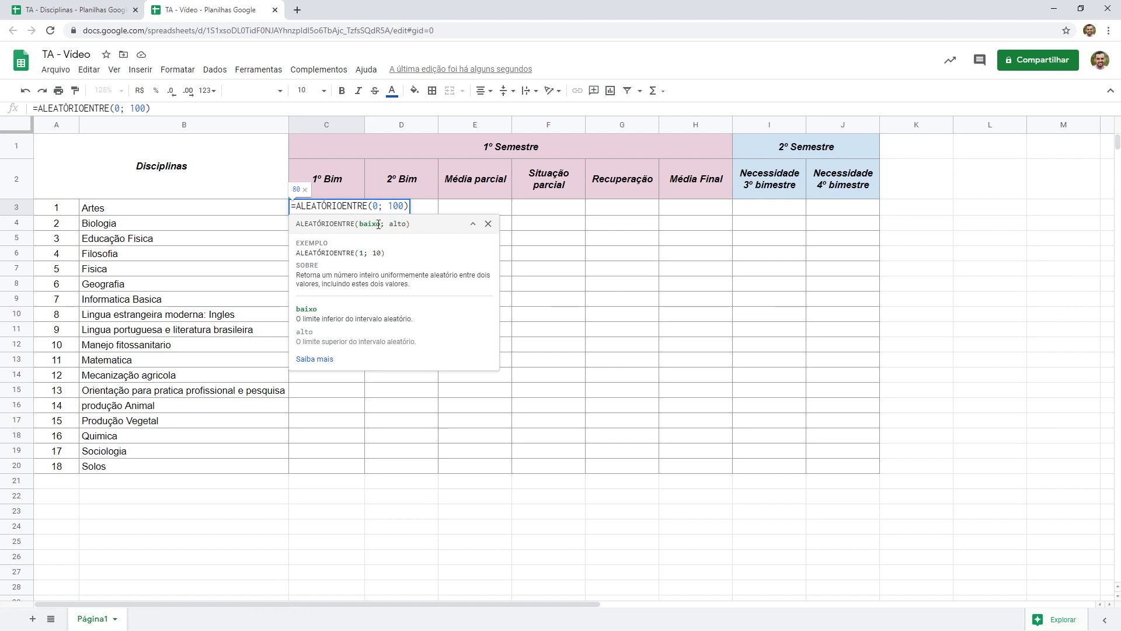
key("Escape")
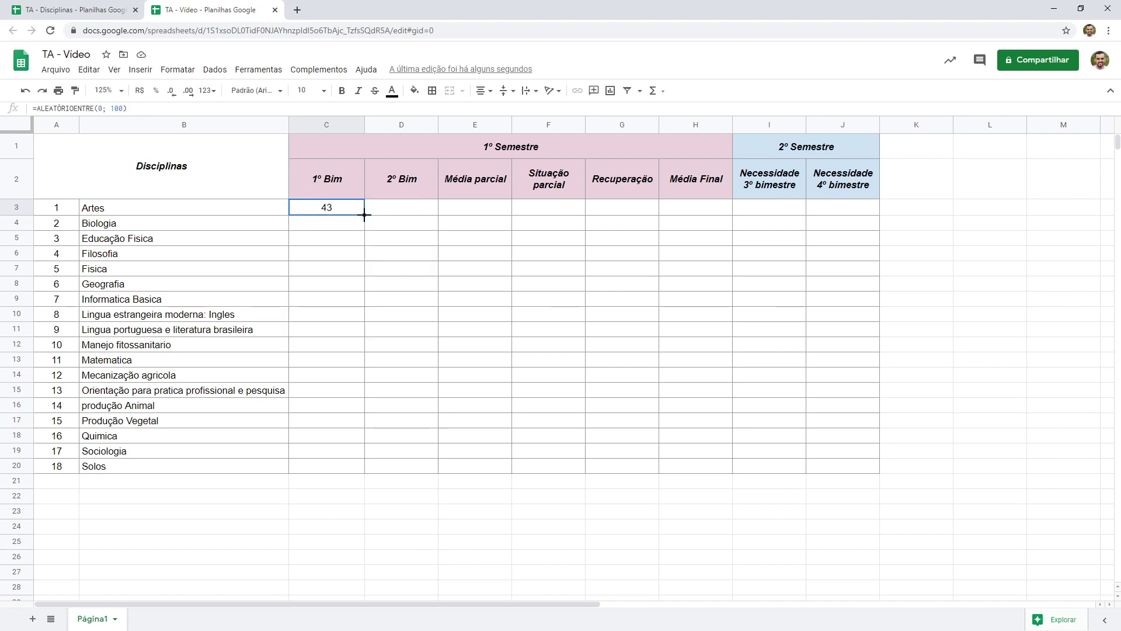
- Fill the random grade formula from C3 down to C20 and copy the column into the 2º Bim cells D3:D20
left_click_drag(364, 257, 363, 472)
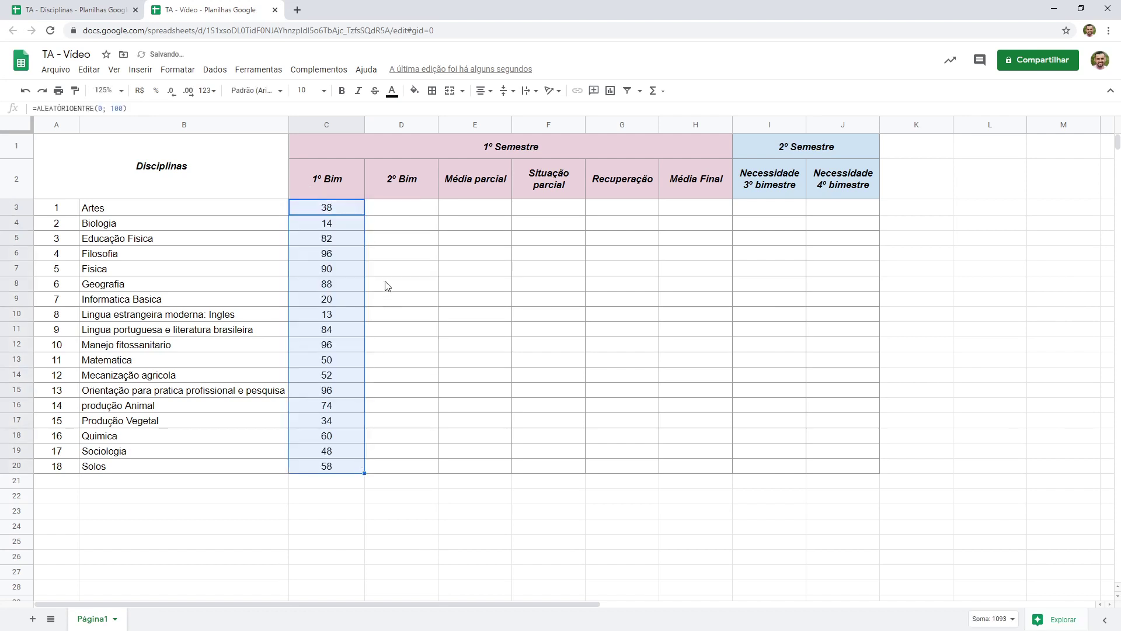
key("ctrl+c")
left_click(376, 212)
key("ctrl+v")
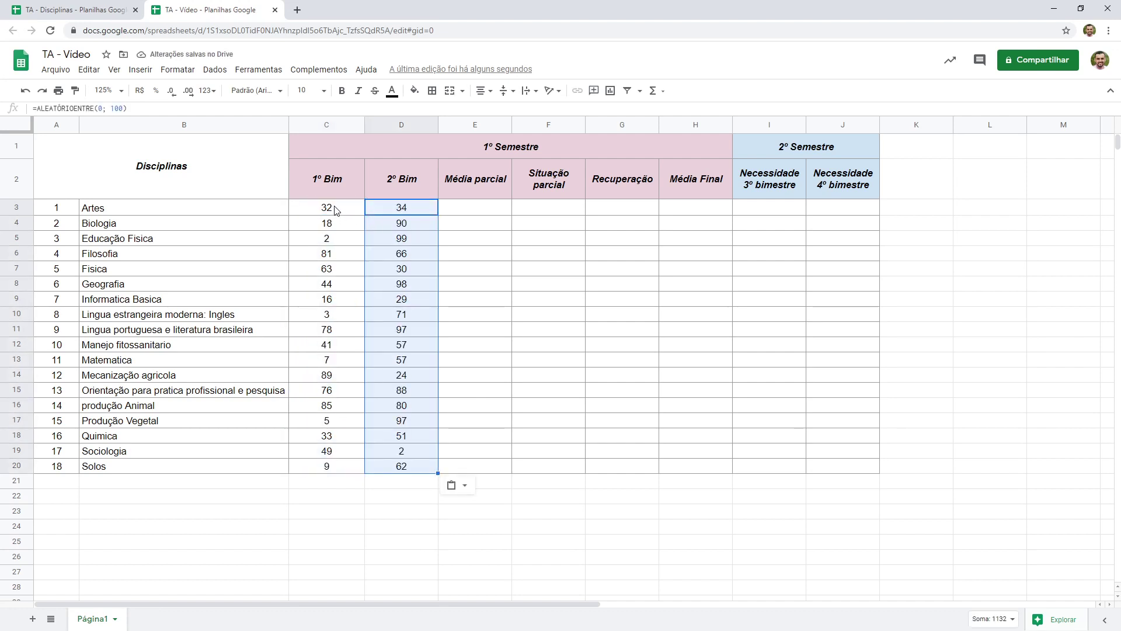
- Test whether the random grades in C3:D20 recalculate by entering 2 in E3, and undo that entry
left_click_drag(336, 212, 403, 466)
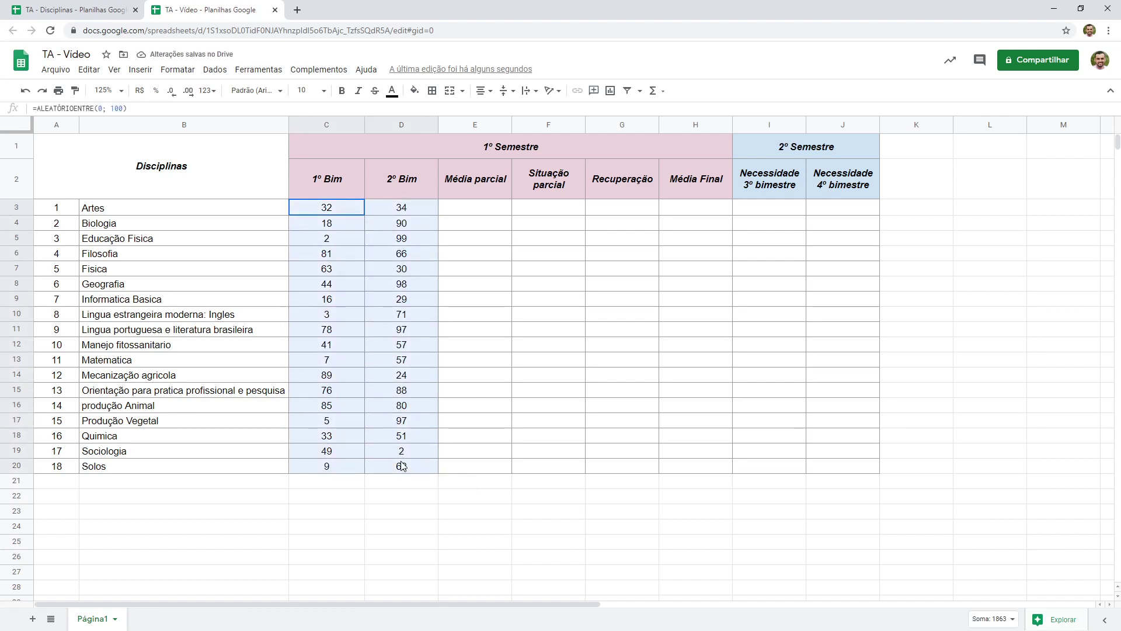
left_click(466, 209)
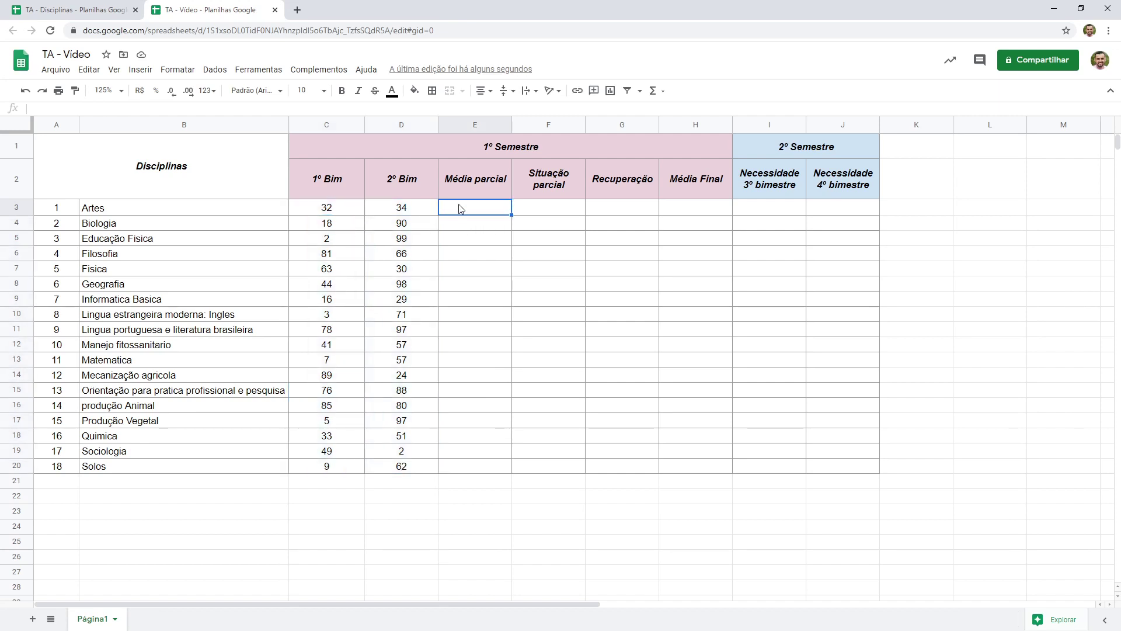
double_click(462, 210)
type("2")
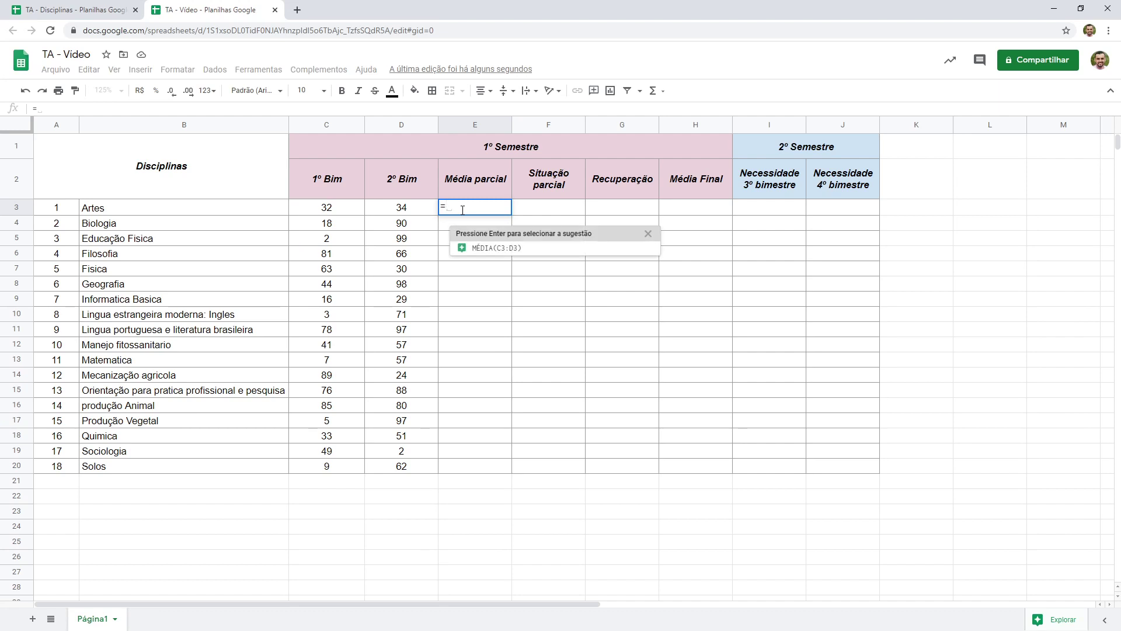
left_click(475, 301)
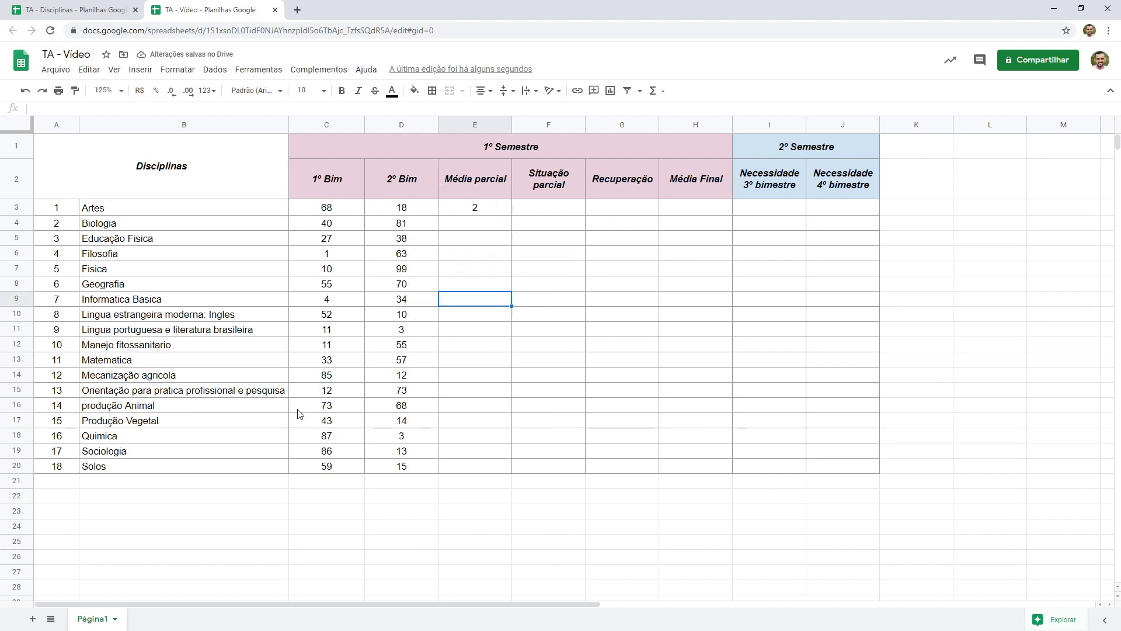
key("ctrl+z")
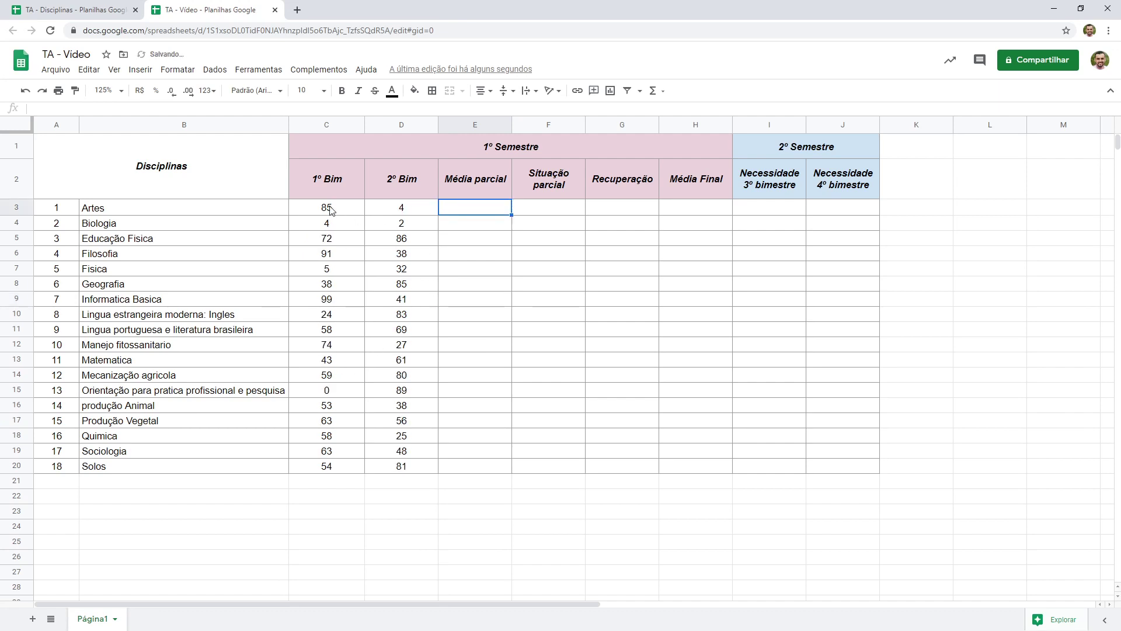
- Replace the random formulas in C3:D20 with their values only, and check the contents of D3, D4 and D5
left_click_drag(330, 209, 413, 466)
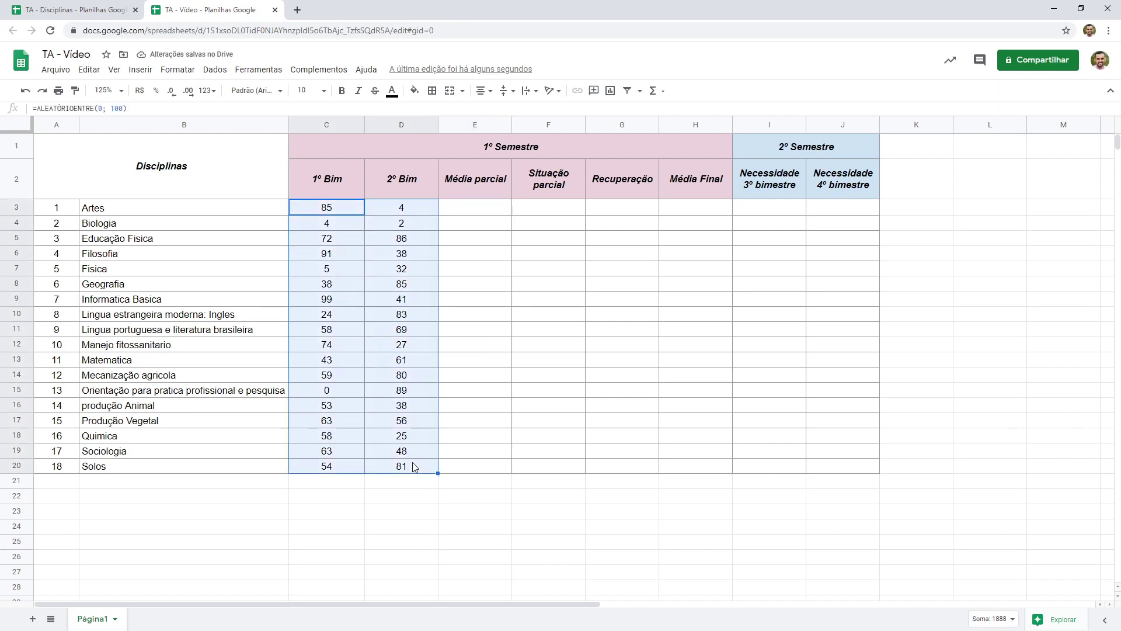
key("ctrl+c")
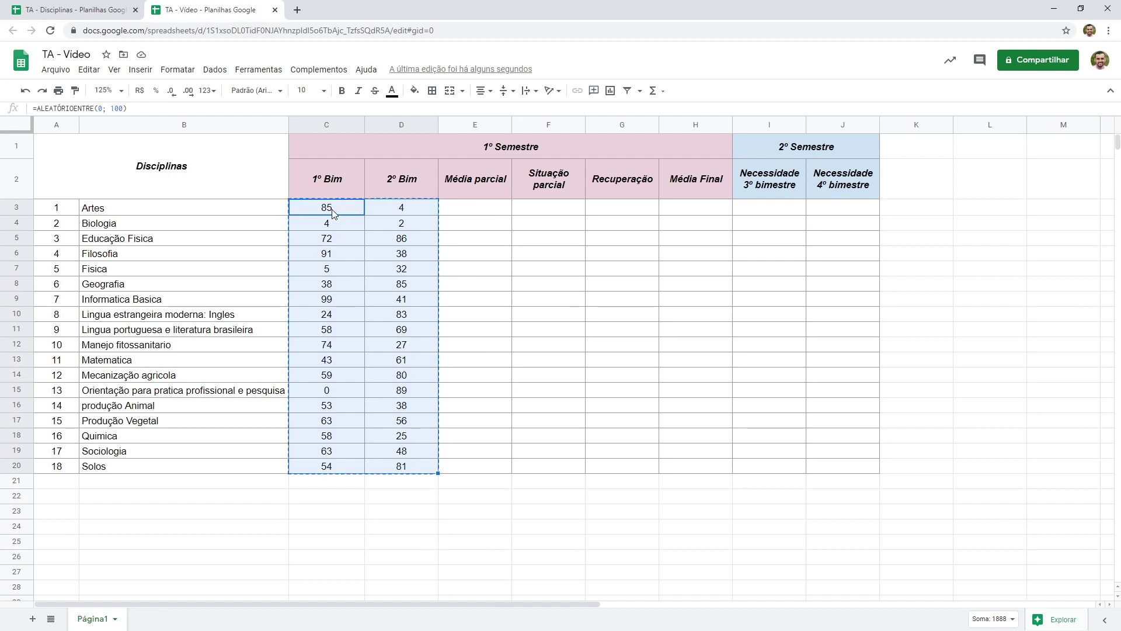
left_click(330, 212)
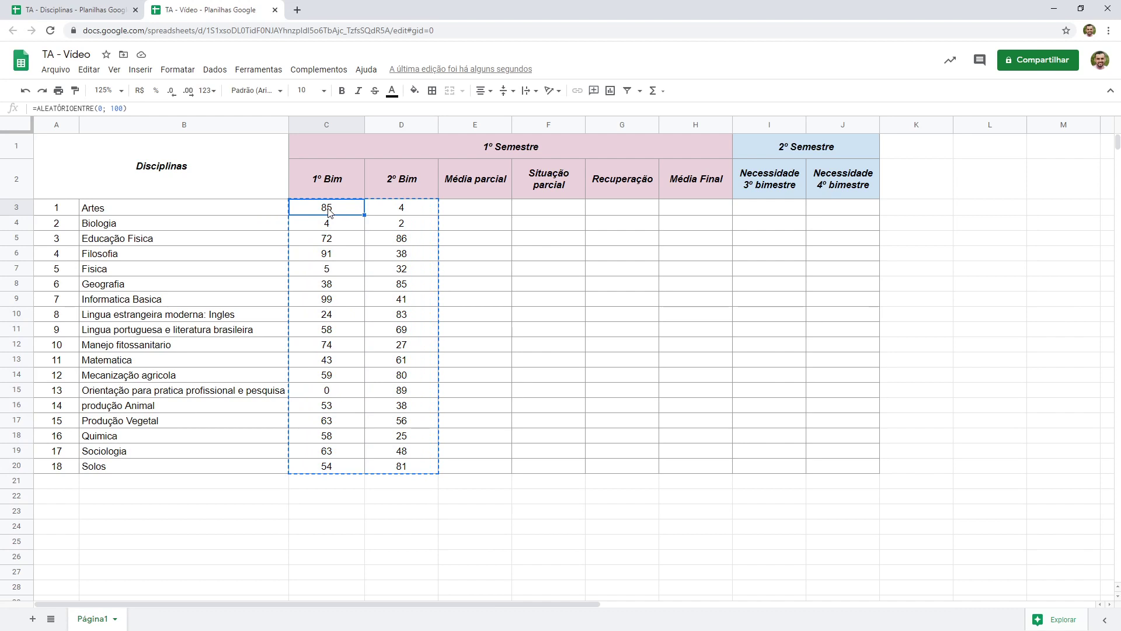
key("ctrl+shift+v")
left_click(405, 210)
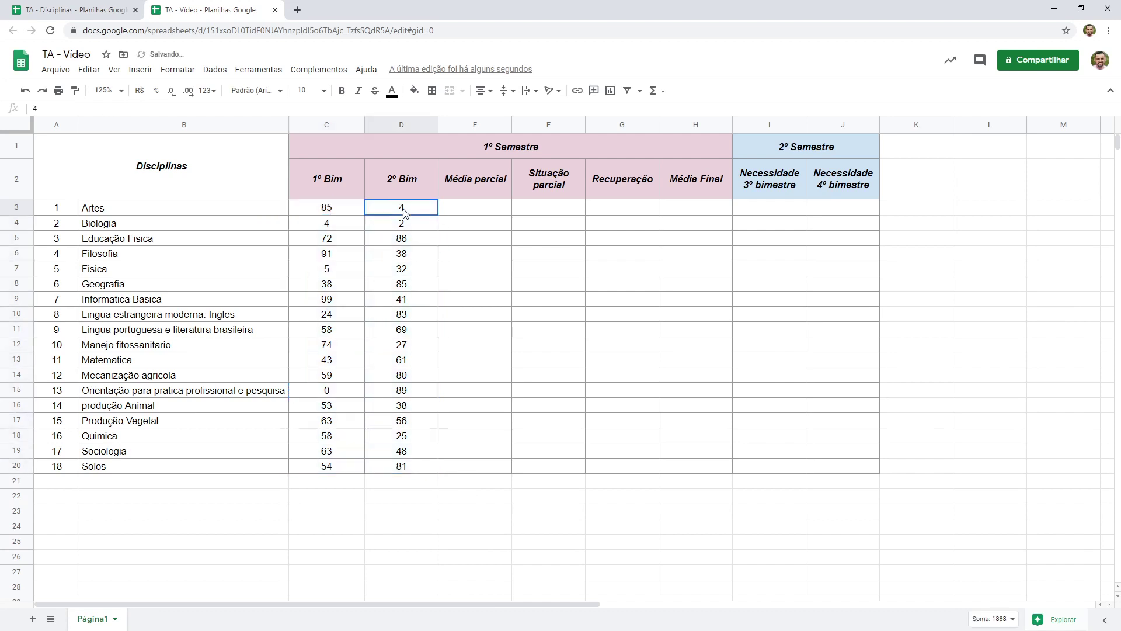
left_click(376, 226)
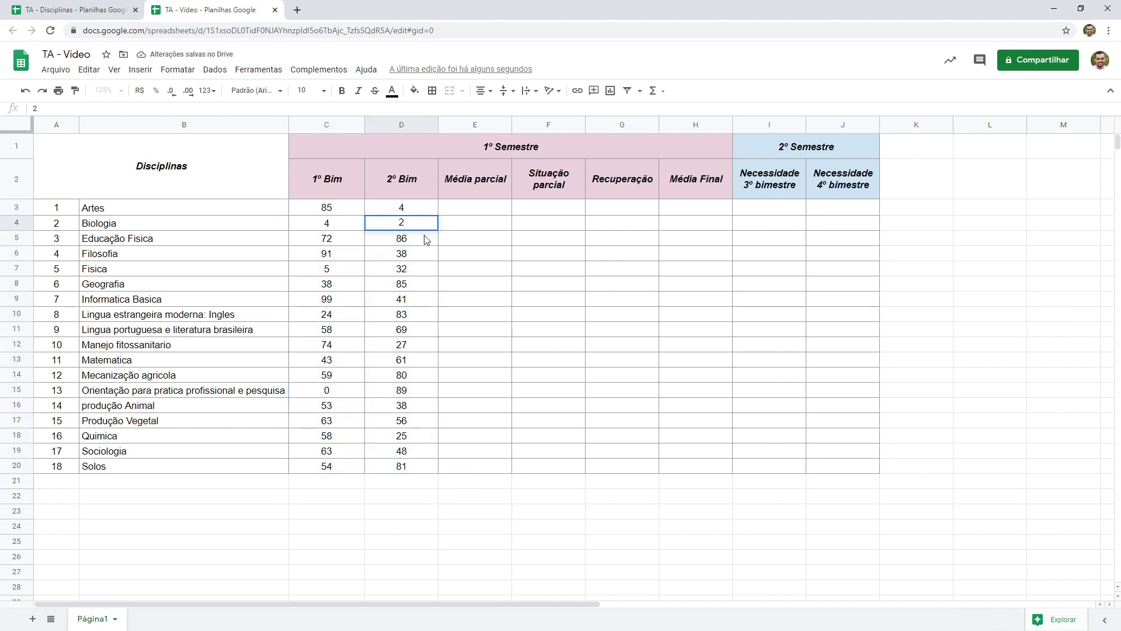
left_click(421, 239)
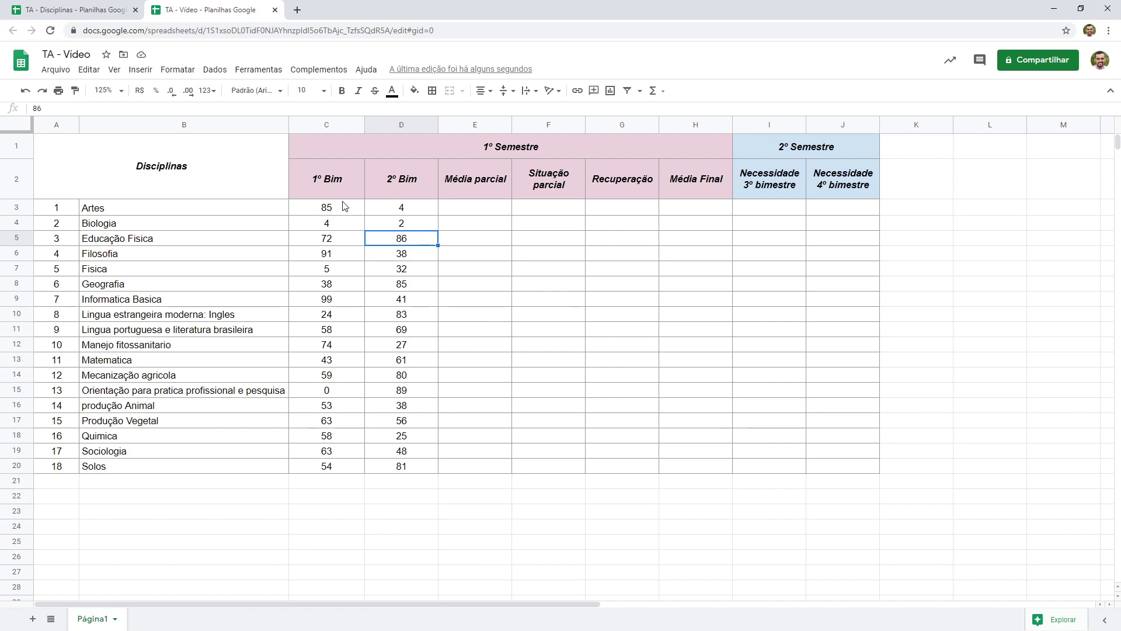
- Look at TA - Disciplinas again, return to TA - Vídeo and review row 3 from Média parcial to Média Final
left_click(83, 6)
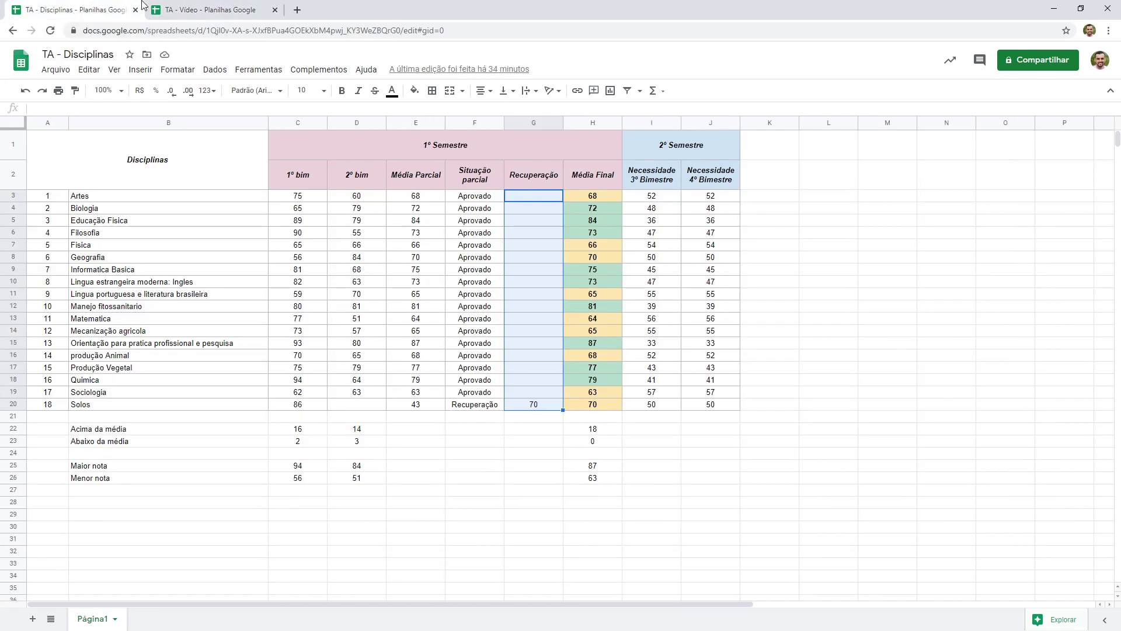
left_click(257, 5)
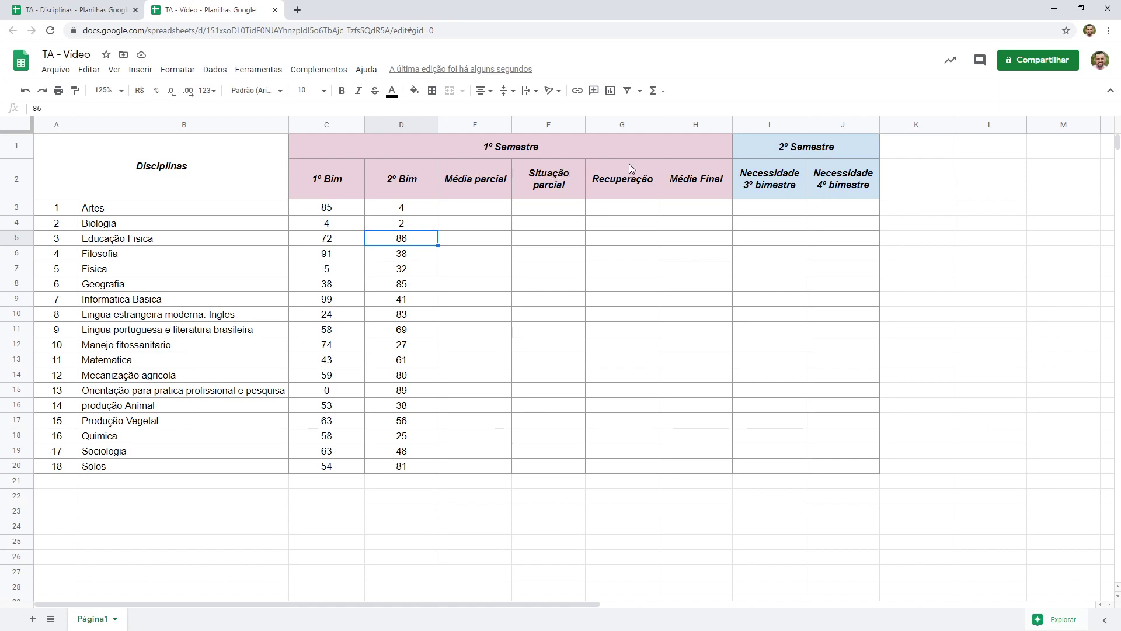
left_click(490, 209)
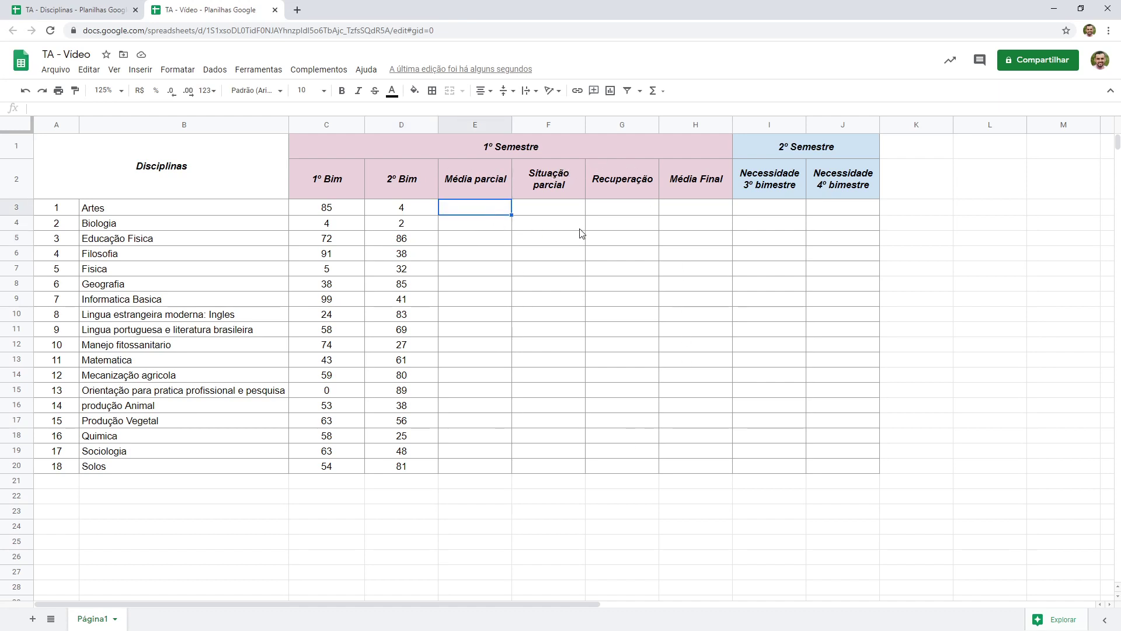
left_click(564, 211)
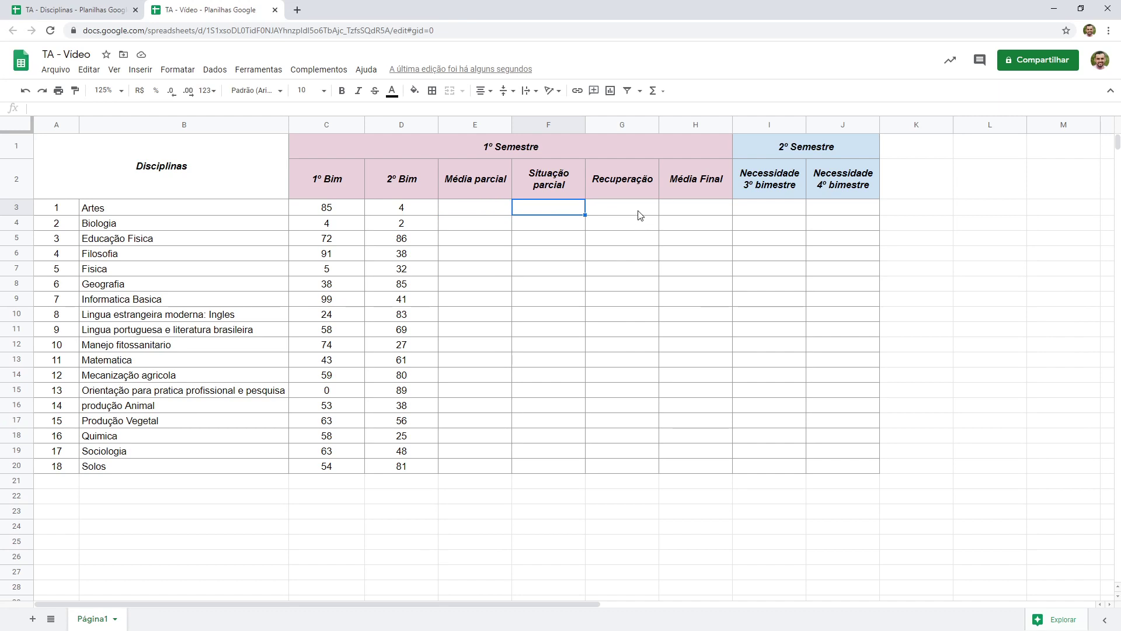
left_click(640, 215)
left_click(681, 215)
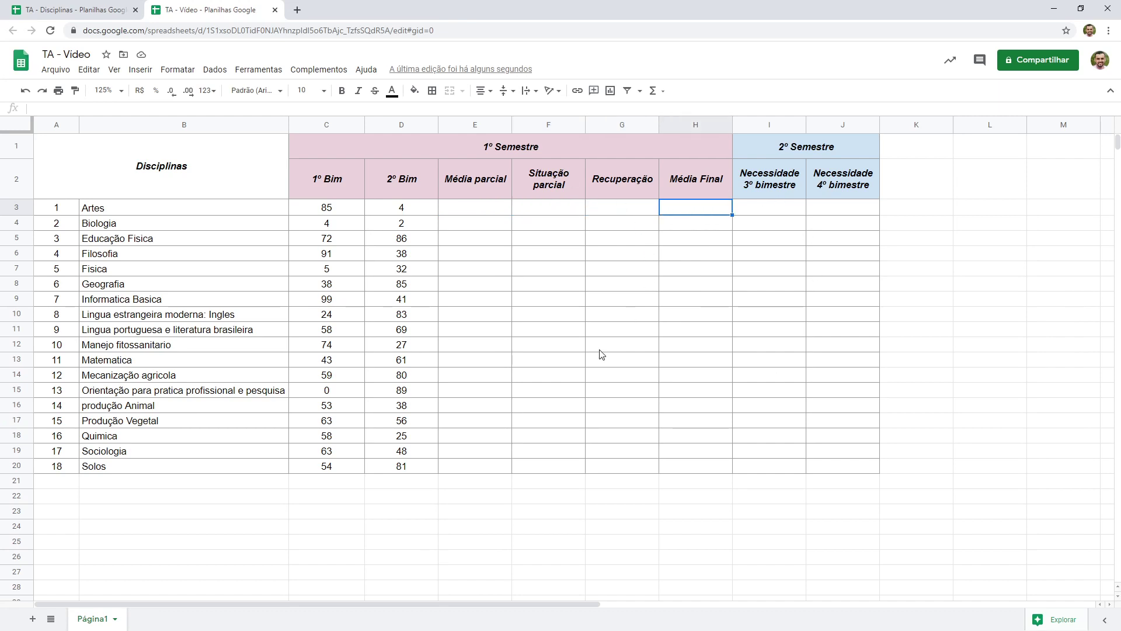